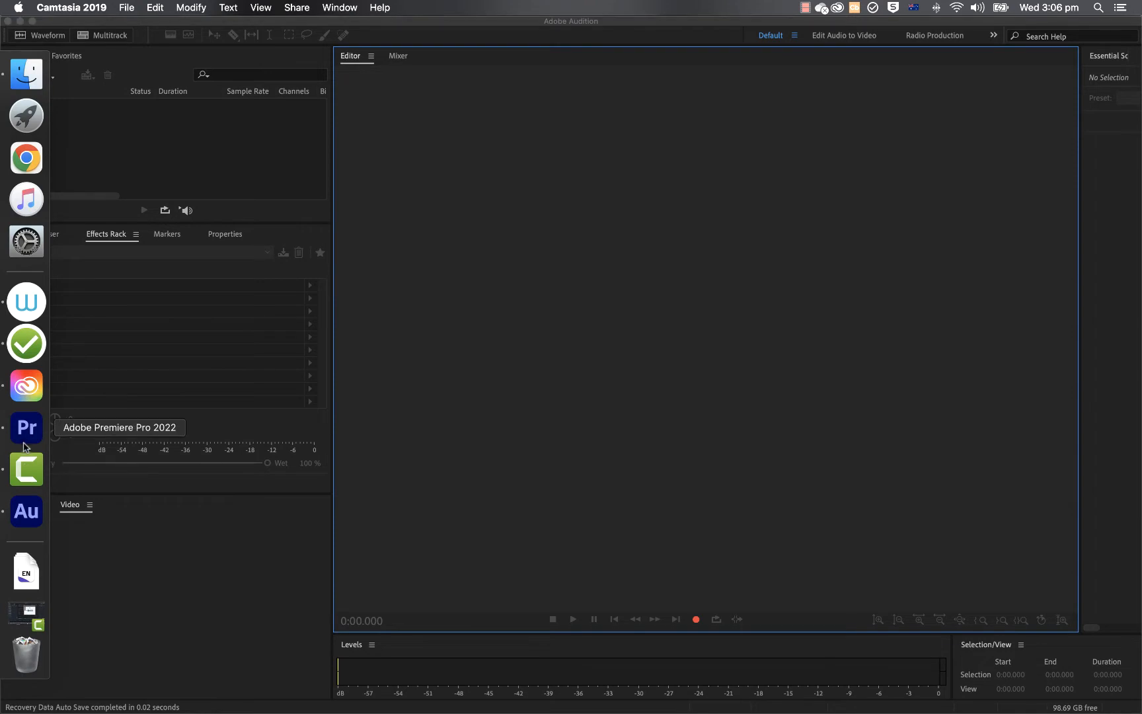
Step: Switch to Premiere Pro and send the music clip on the Audio 3 track of TestEdit to Adobe Audition for clip editing
left_click(25, 443)
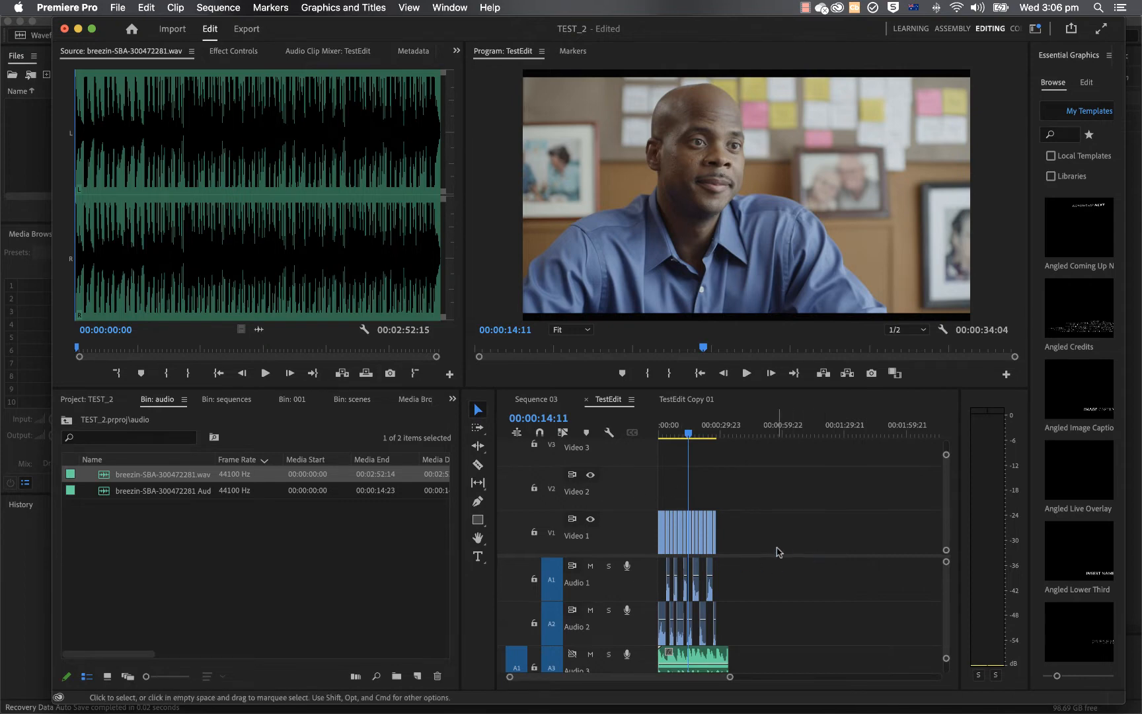
scroll(949, 616, "down", 2)
scroll(949, 615, "down", 3)
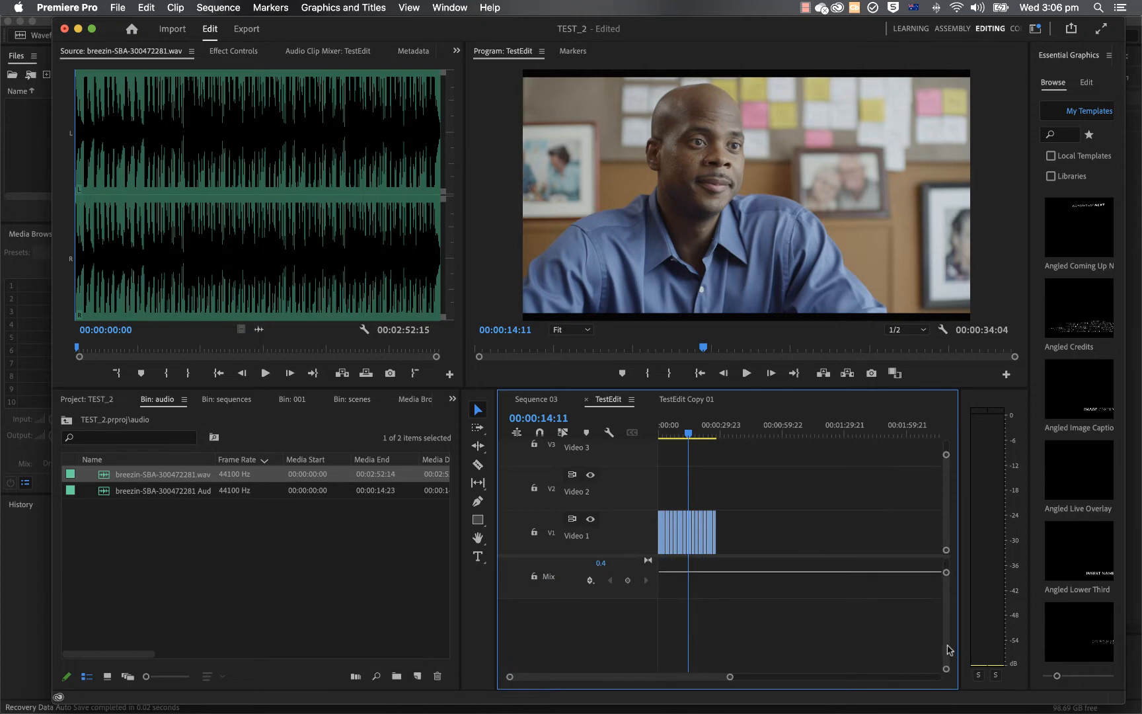
scroll(949, 612, "up", 3)
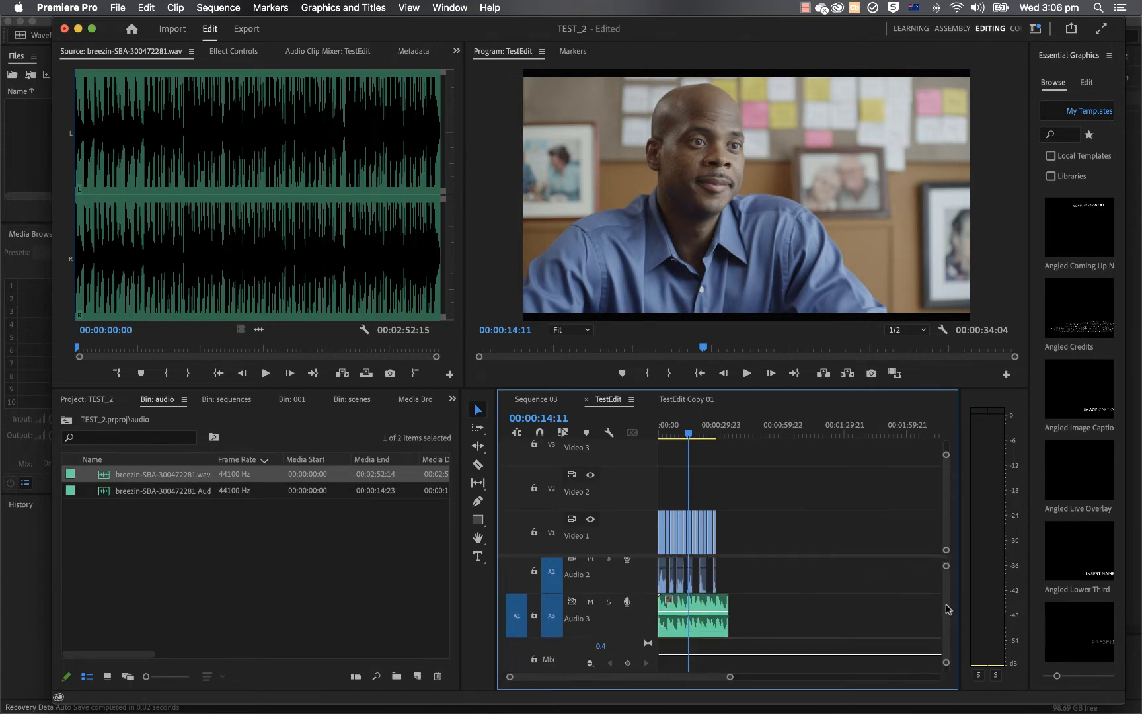
left_click(701, 590)
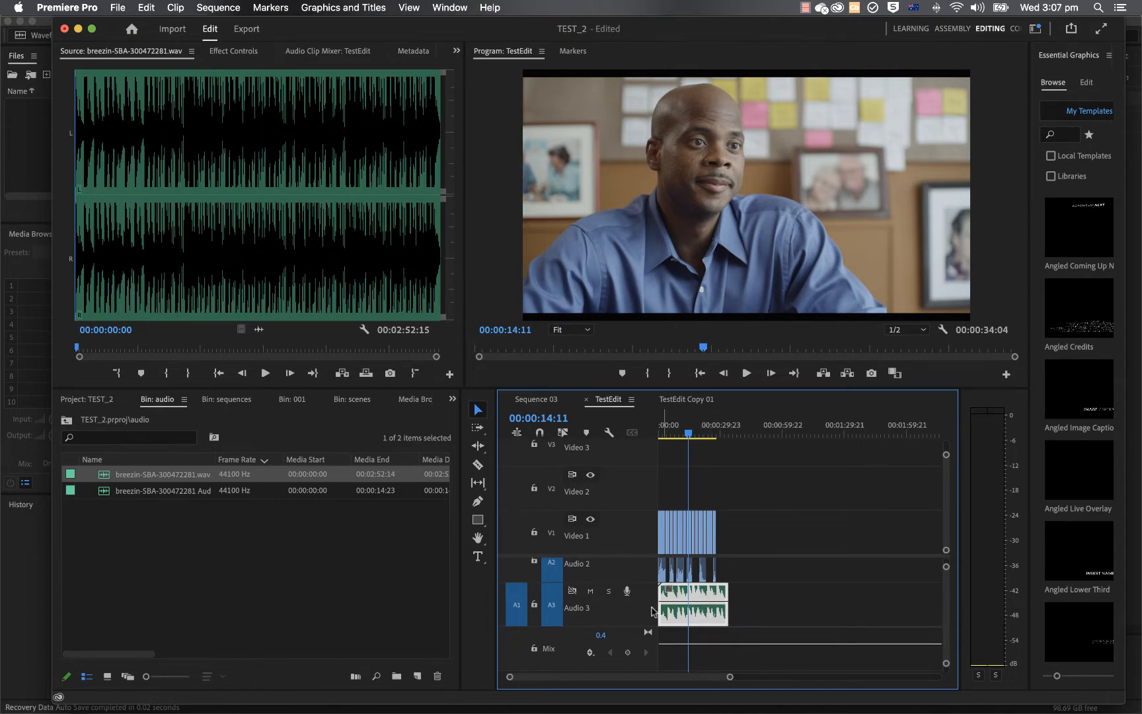
left_click(117, 7)
mouse_move(141, 7)
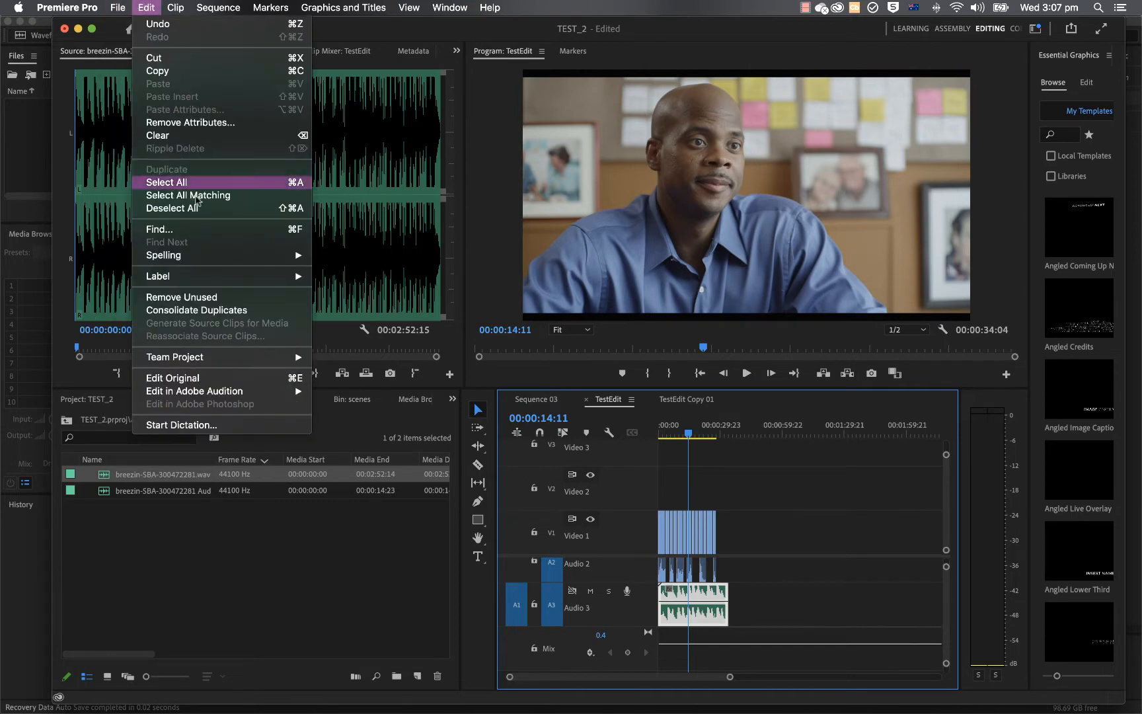
mouse_move(240, 397)
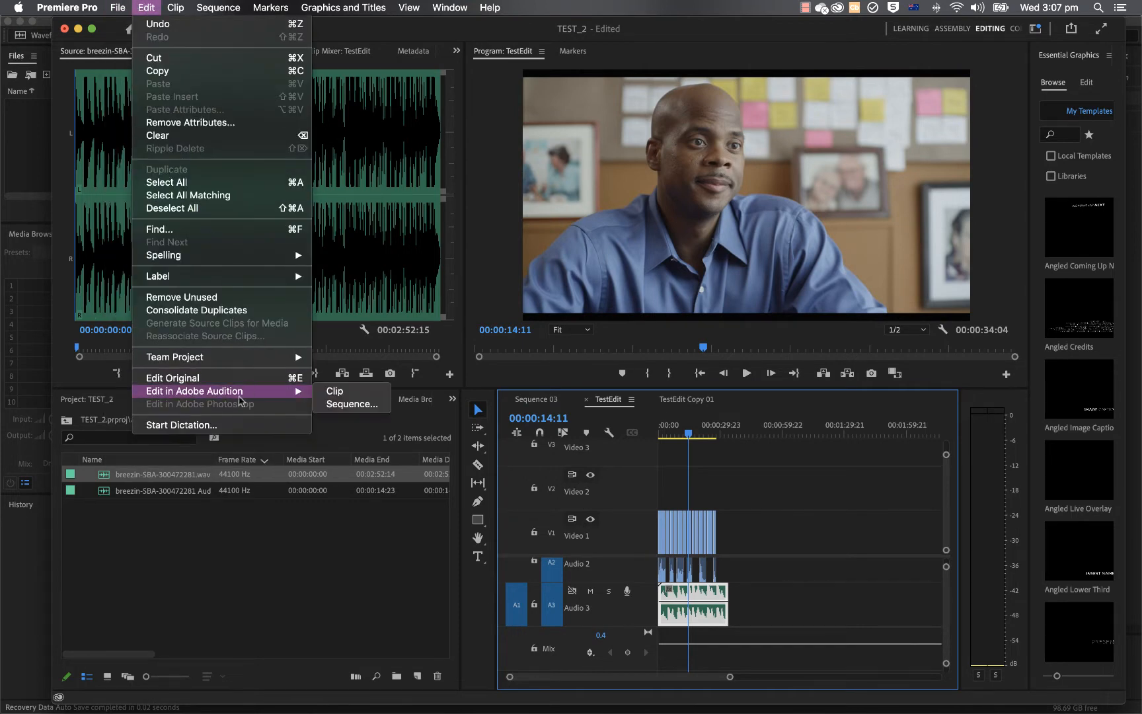
left_click(349, 396)
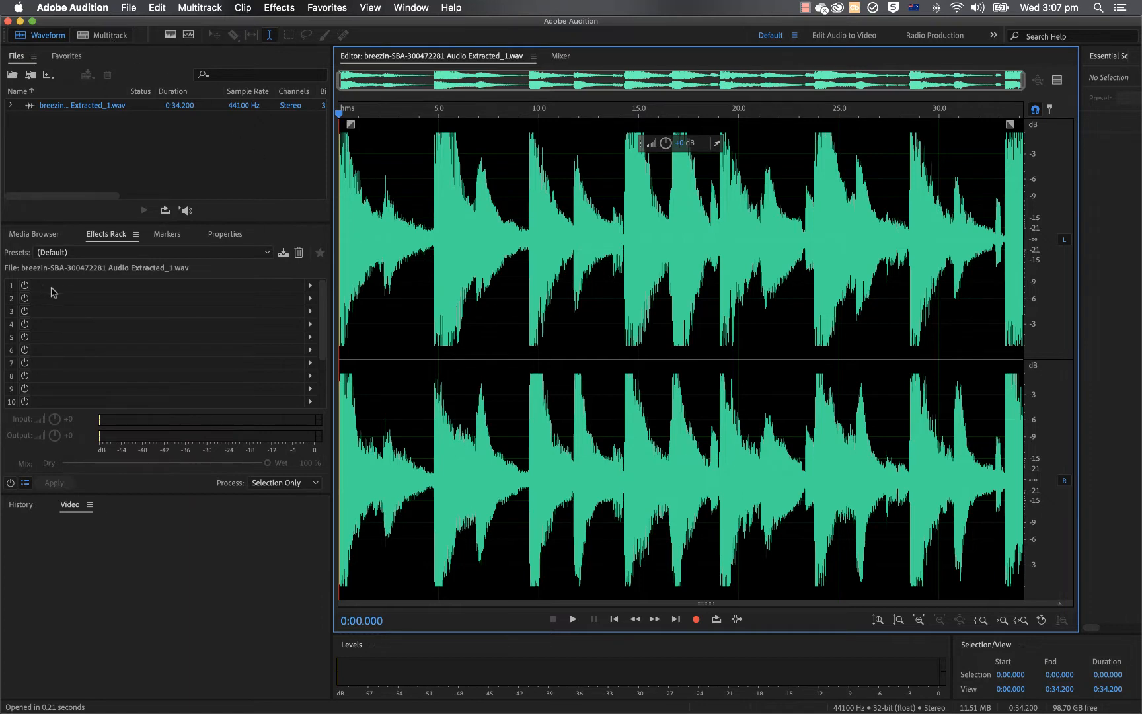
Step: Add a Graphic Equalizer (10 Bands) effect to slot 1 of the clip's effects rack
left_click(309, 287)
mouse_move(354, 357)
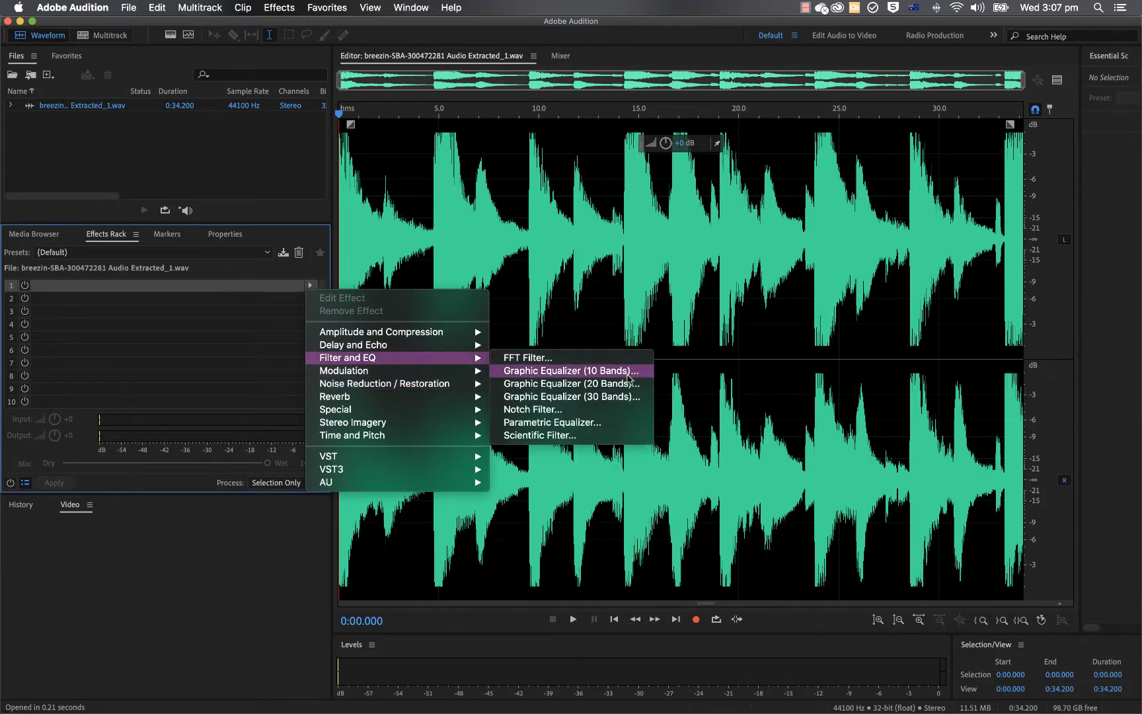
left_click(628, 379)
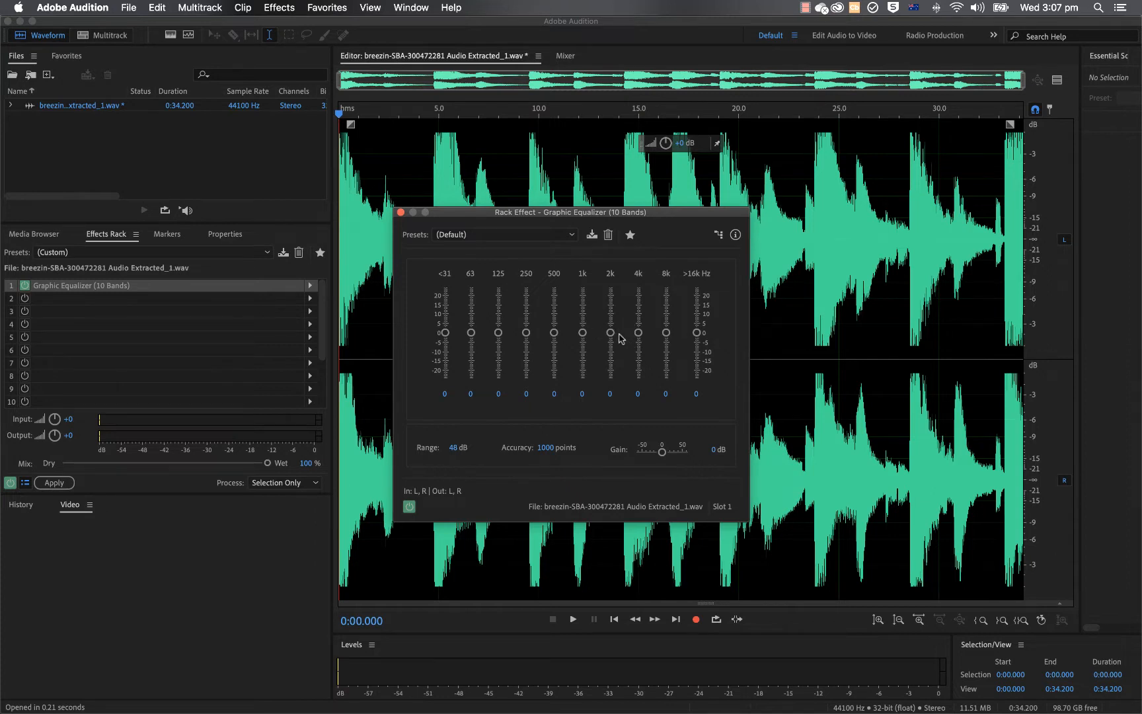
Step: Lower the equalizer bands to about -2.4 at 250, -6.1 at 500, -16 at 1k, -24 at 2k, -16.3 at 4k and -4.2 at 8k
left_click_drag(610, 333, 612, 388)
left_click_drag(584, 331, 583, 362)
left_click_drag(638, 333, 668, 343)
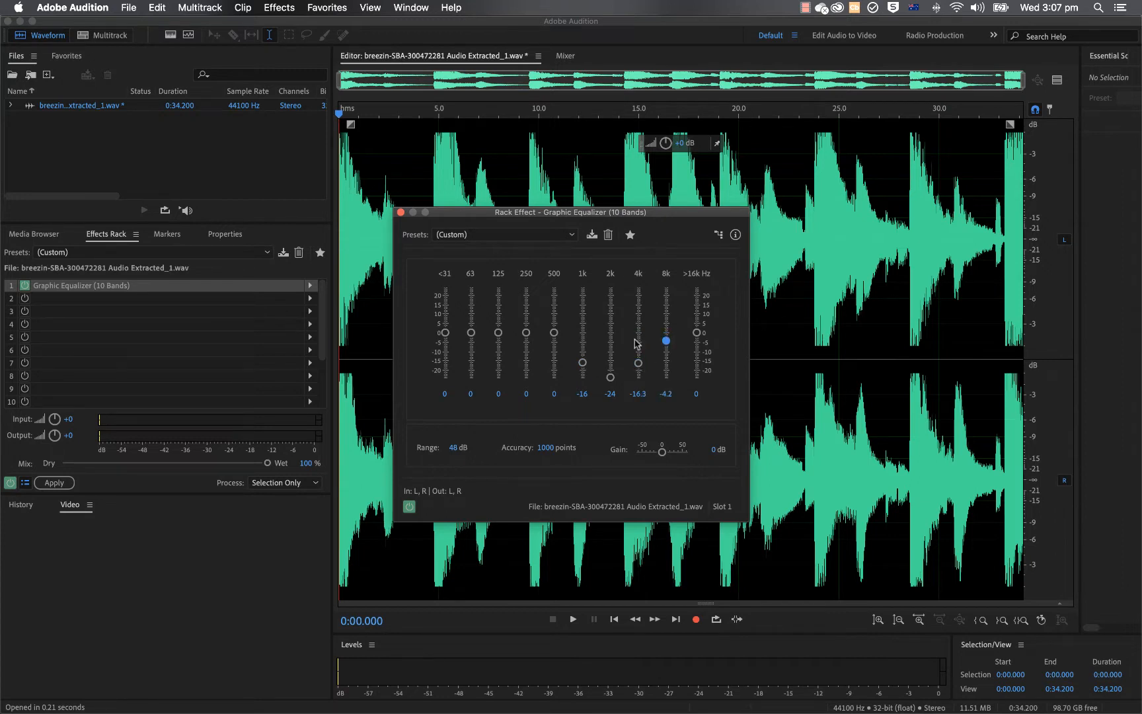
left_click_drag(554, 332, 527, 337)
Step: Move the equalizer window aside and preview the audio while lowering the equalizer gain to about -15.1 dB
left_click_drag(675, 216, 411, 206)
left_click(573, 619)
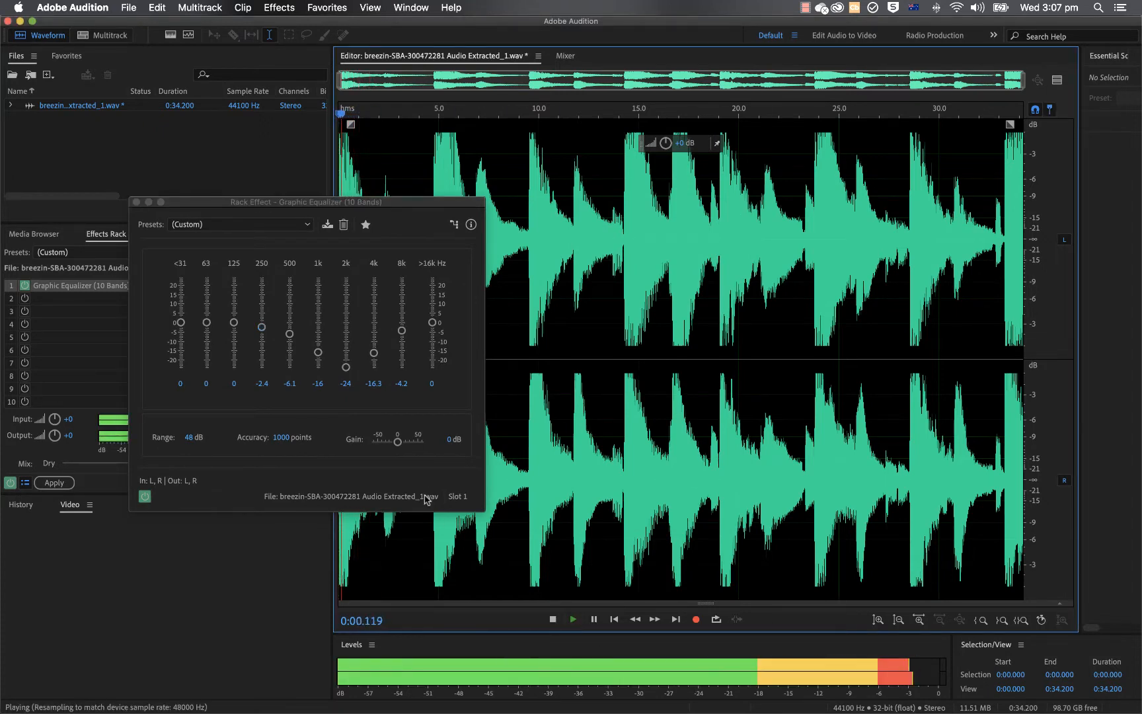
left_click_drag(395, 441, 391, 446)
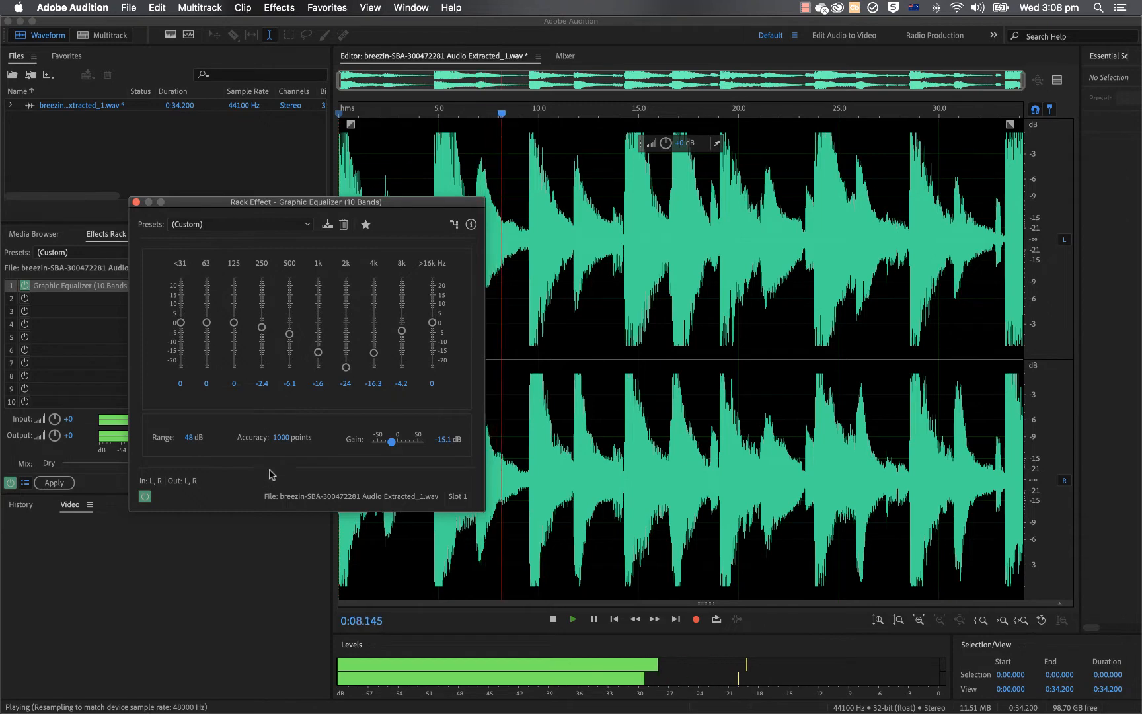
left_click(552, 619)
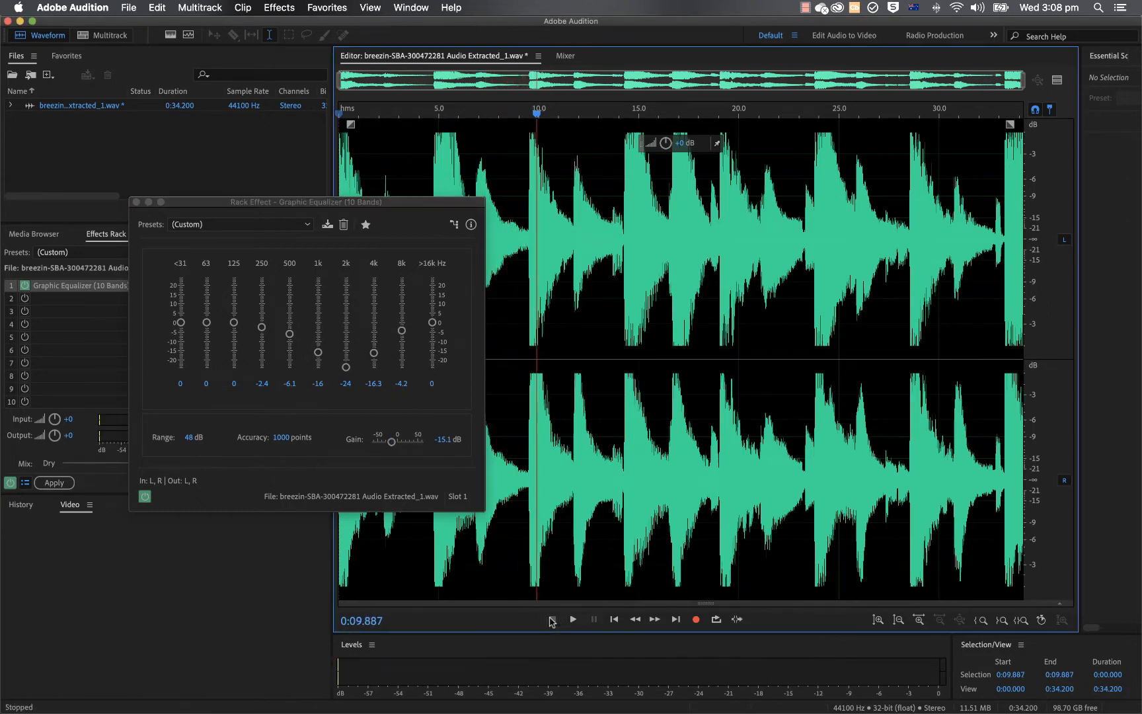
Step: Load the Vocal Presence - Cut preset and set 500 to -8.4, 1k to -10.9, 2k to -18, 4k to -10.8 and gain to -23.6 dB
left_click(263, 226)
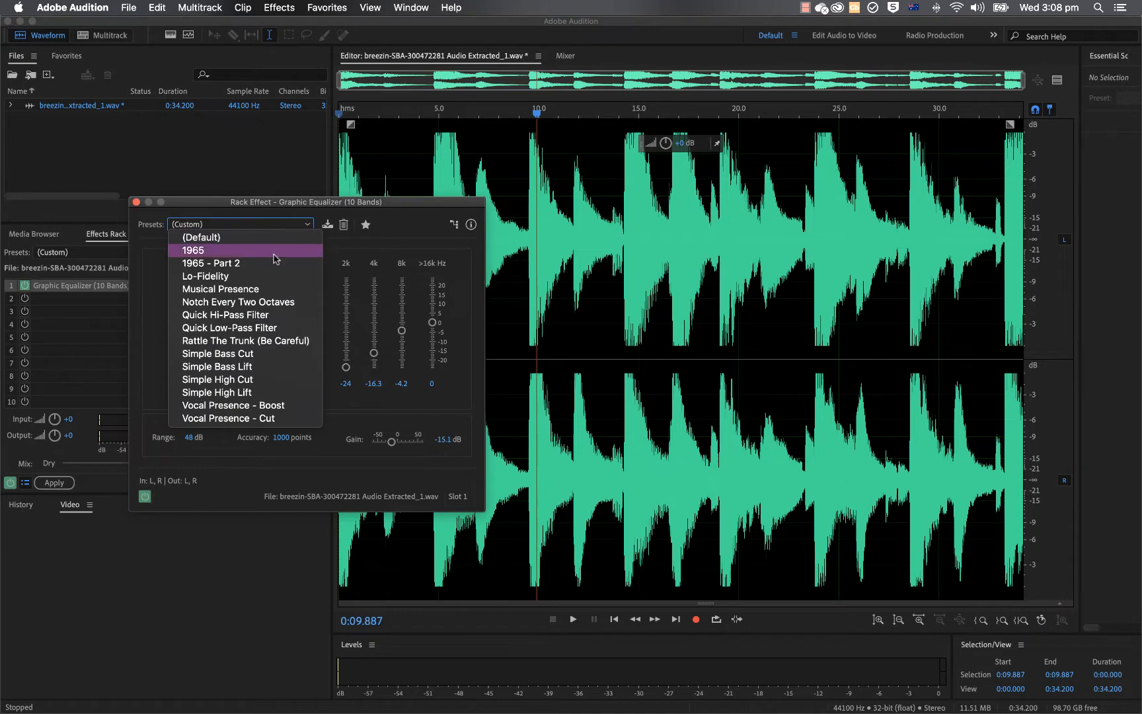
left_click(232, 418)
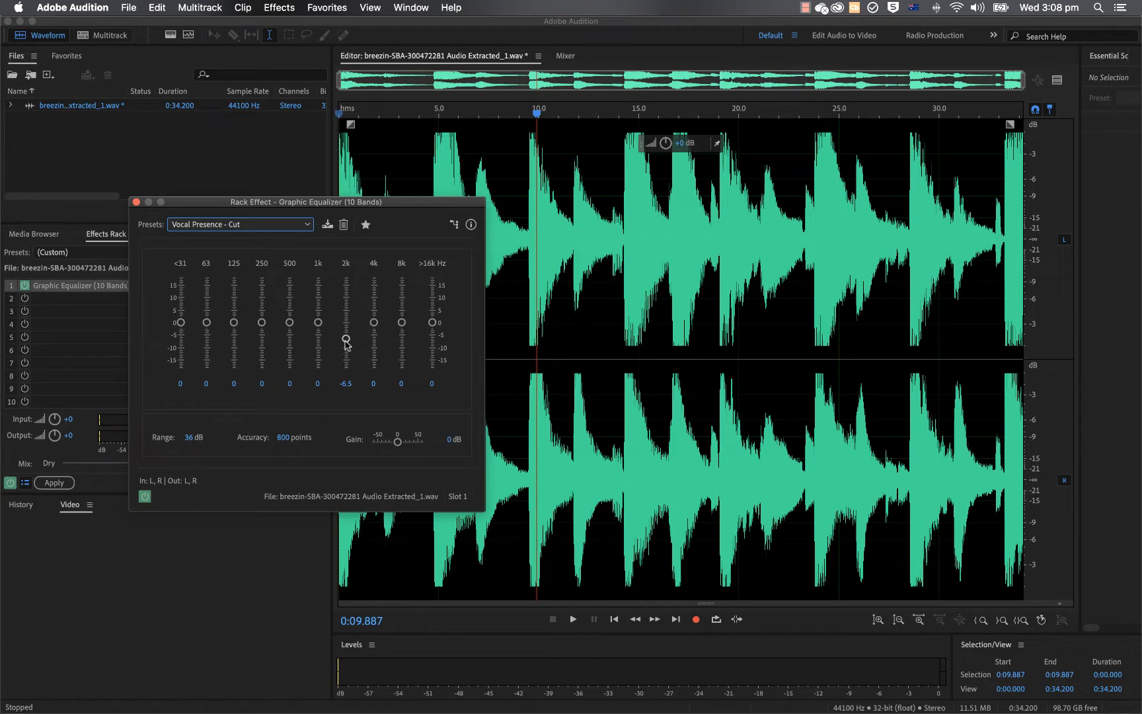
left_click_drag(345, 340, 346, 367)
left_click_drag(318, 322, 292, 344)
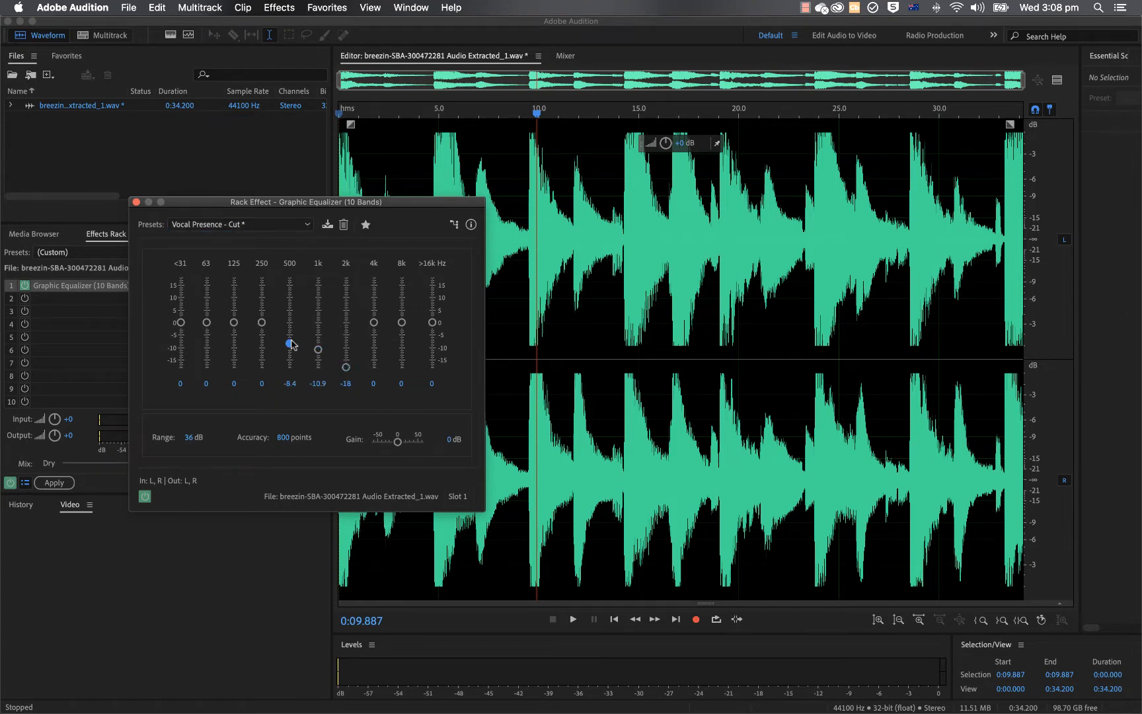
left_click_drag(374, 323, 374, 351)
left_click_drag(398, 441, 391, 445)
Step: Preview the equalized audio with the equalizer window closed, and apply the effects rack to the audio file
left_click(574, 619)
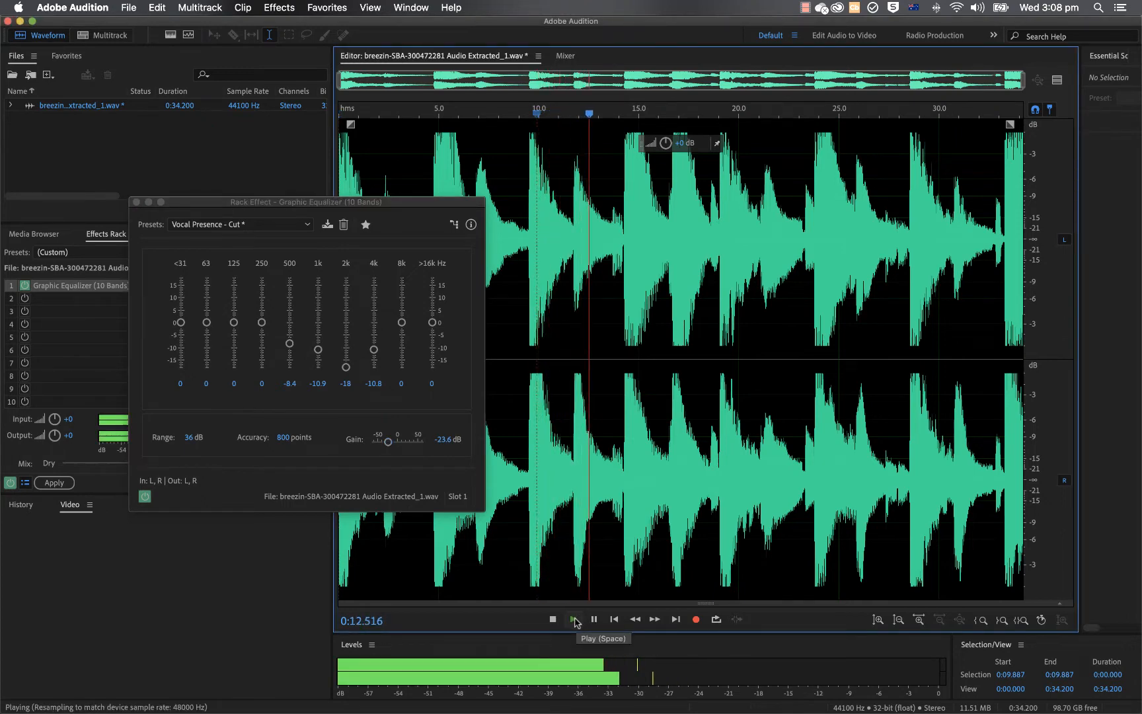
left_click(573, 619)
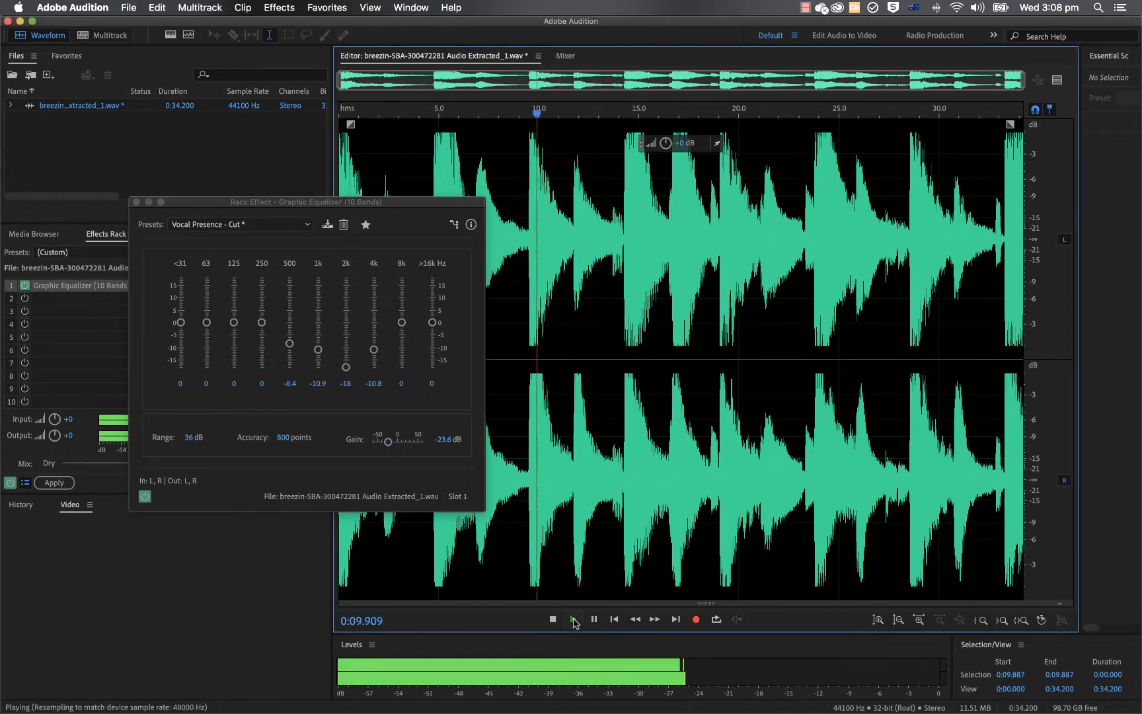
left_click(136, 203)
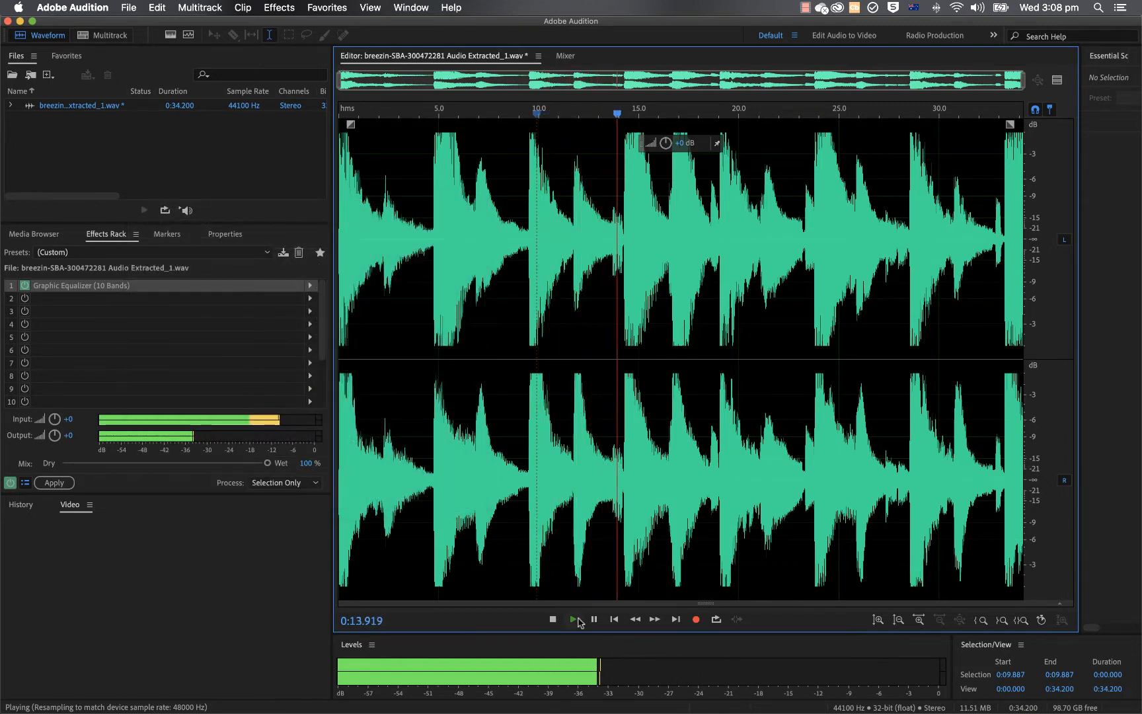
left_click(553, 619)
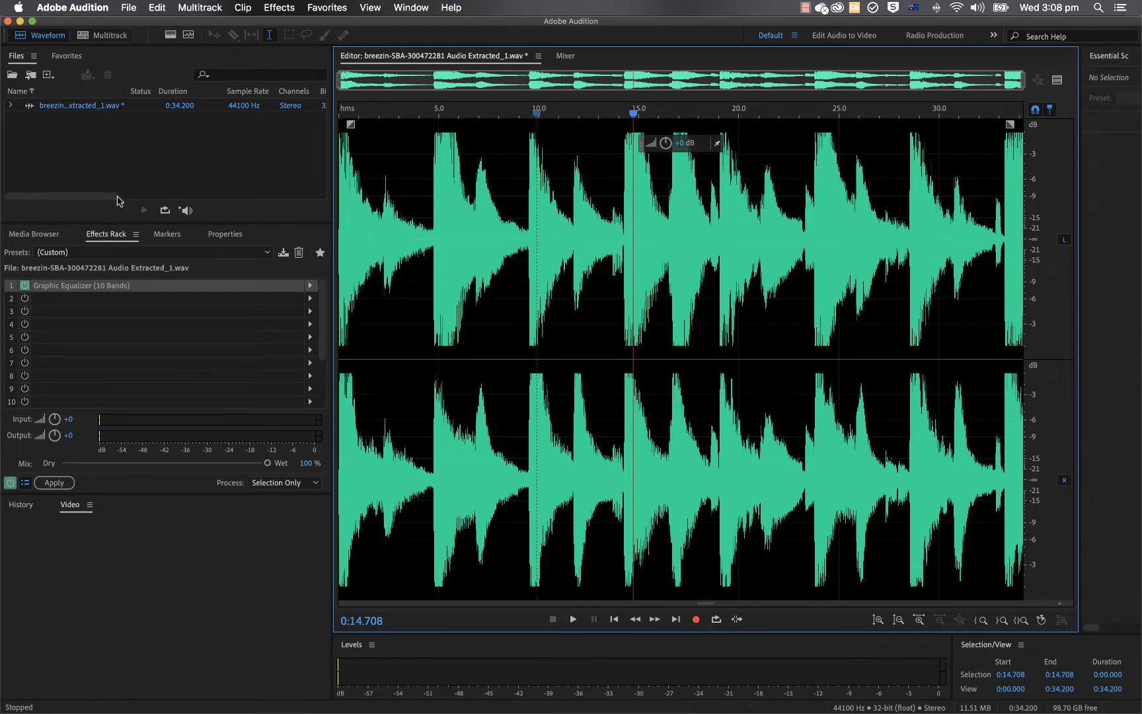
left_click(54, 483)
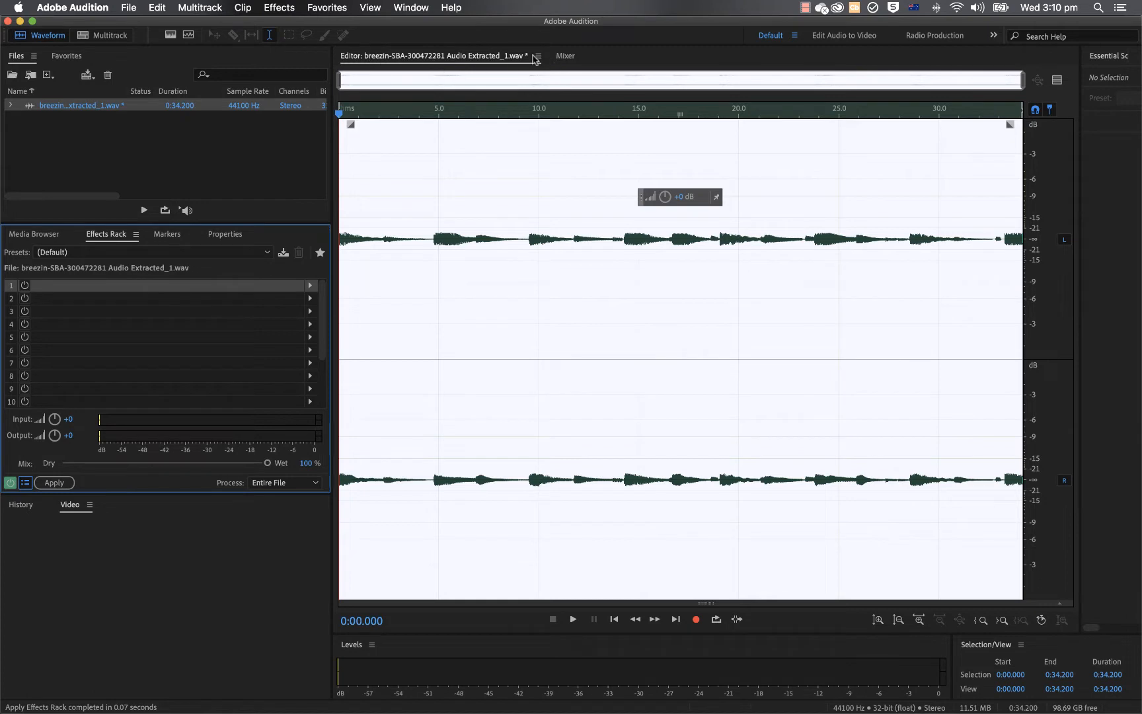
Step: Reveal the extracted audio file in Finder to check where it is stored, and close the Finder window
left_click(90, 77)
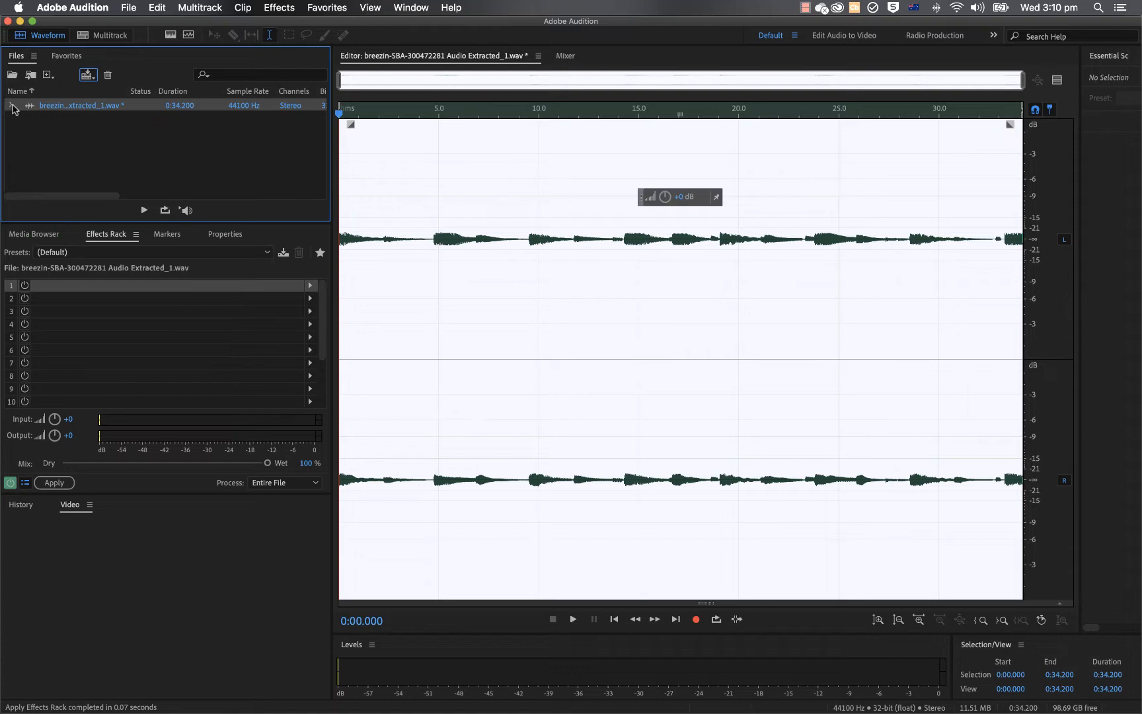
right_click(92, 107)
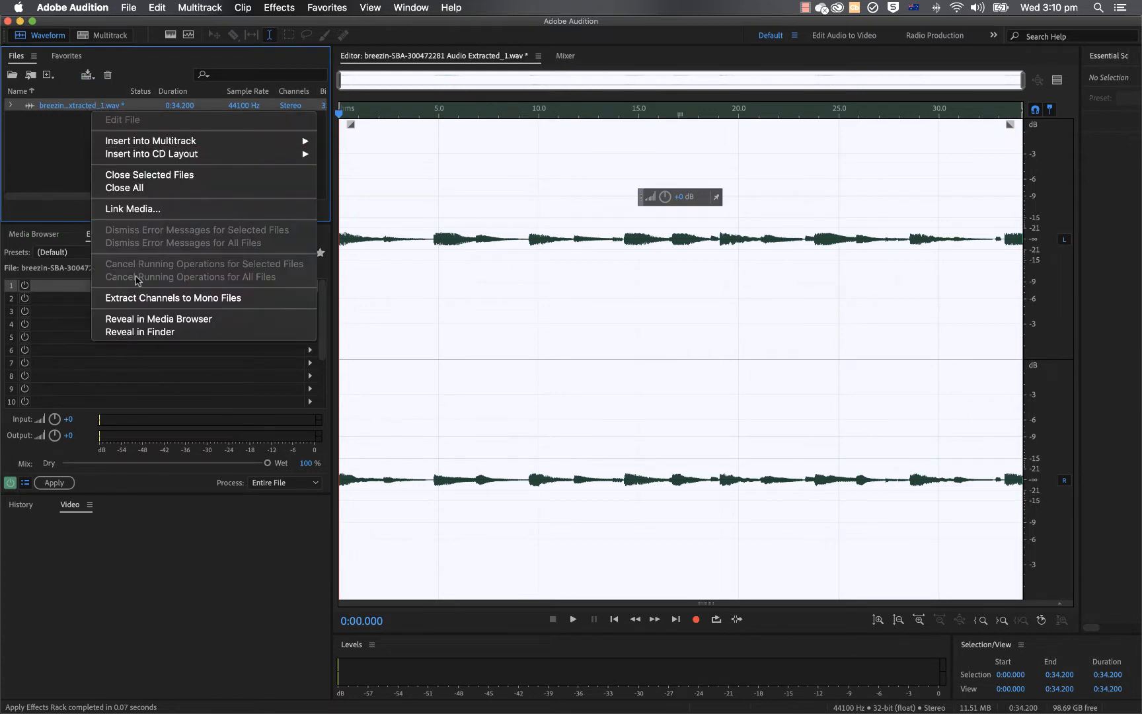
left_click(142, 331)
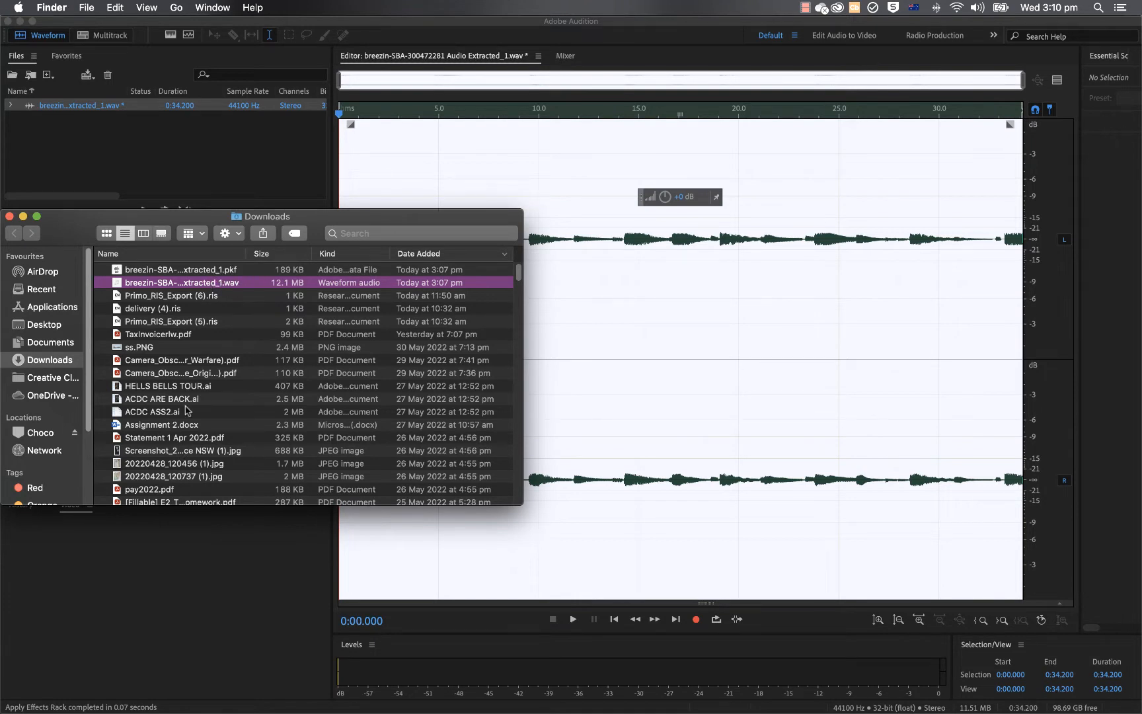
left_click(121, 208)
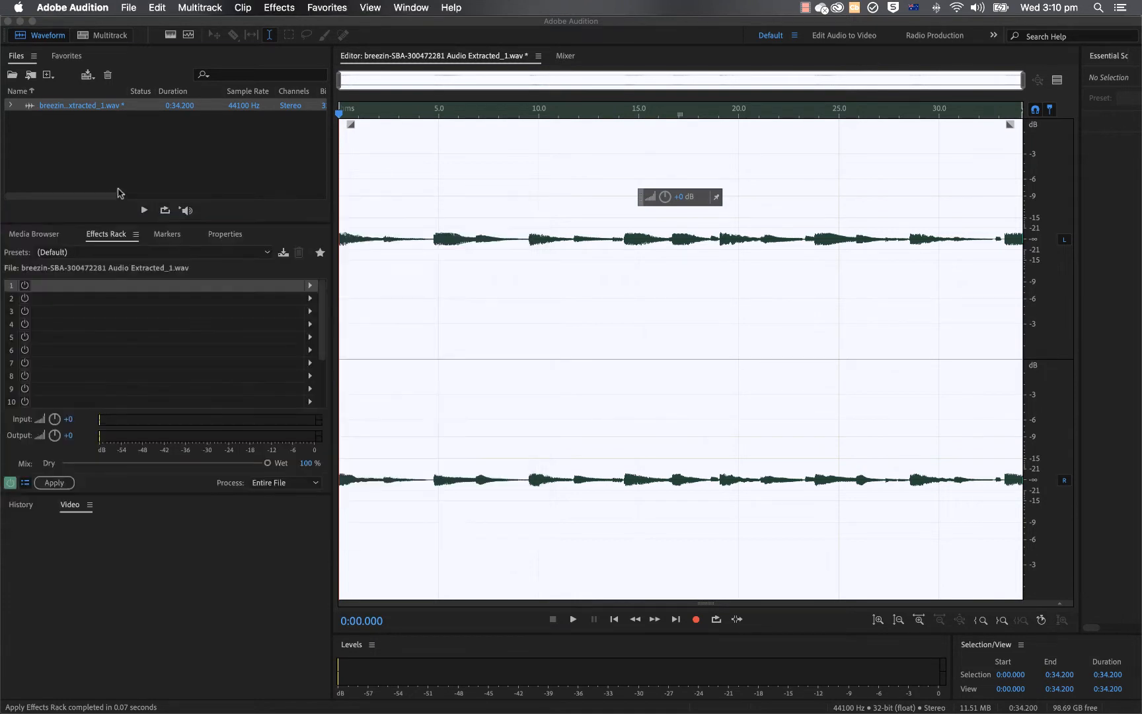
Step: Switch to Premiere Pro and widen the Name column of the audio bin to read the full names of the extracted clips
mouse_move(4, 244)
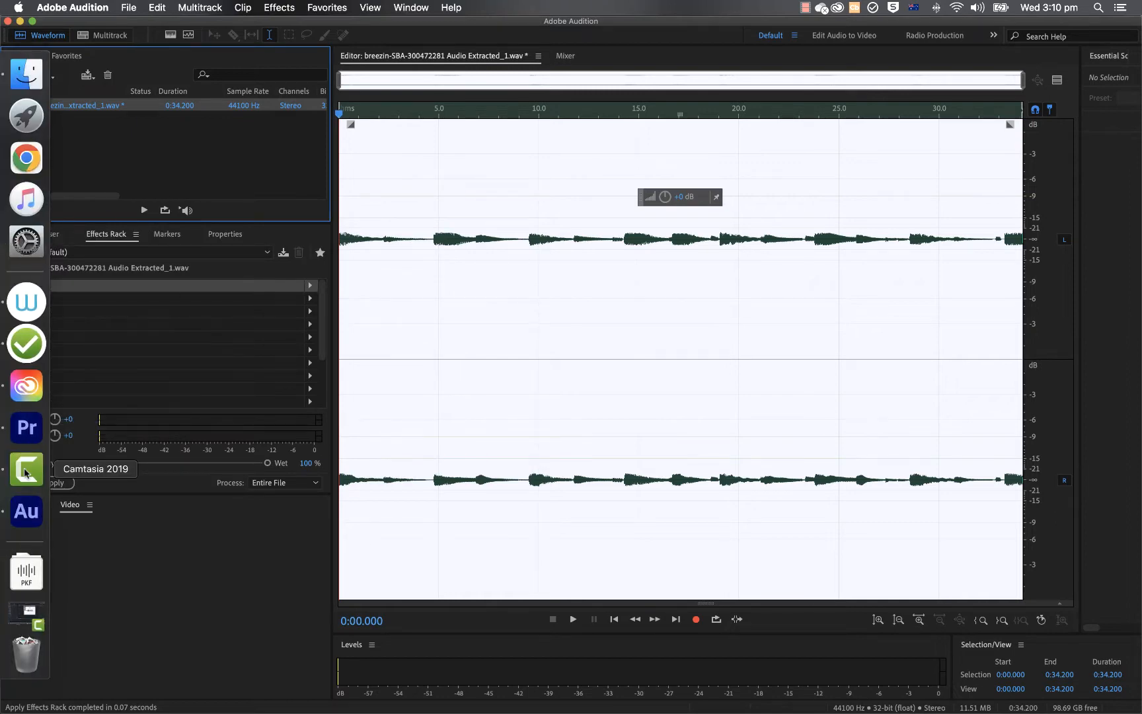
left_click(27, 429)
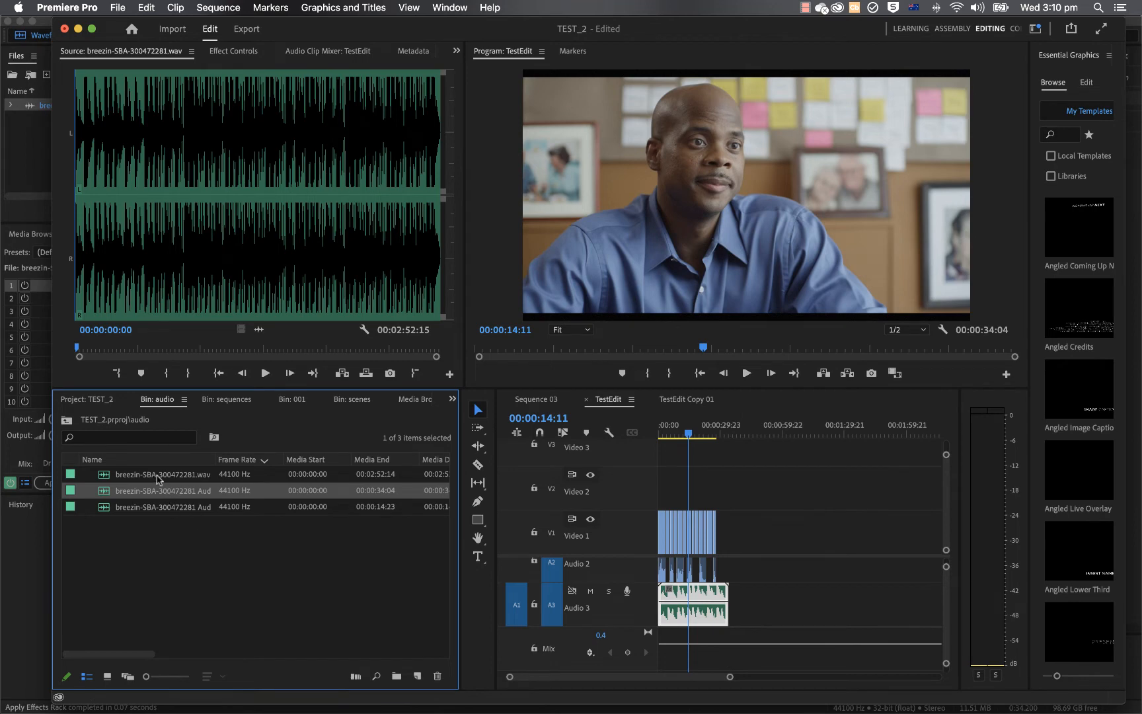
left_click_drag(214, 460, 323, 460)
left_click(224, 565)
left_click(236, 507)
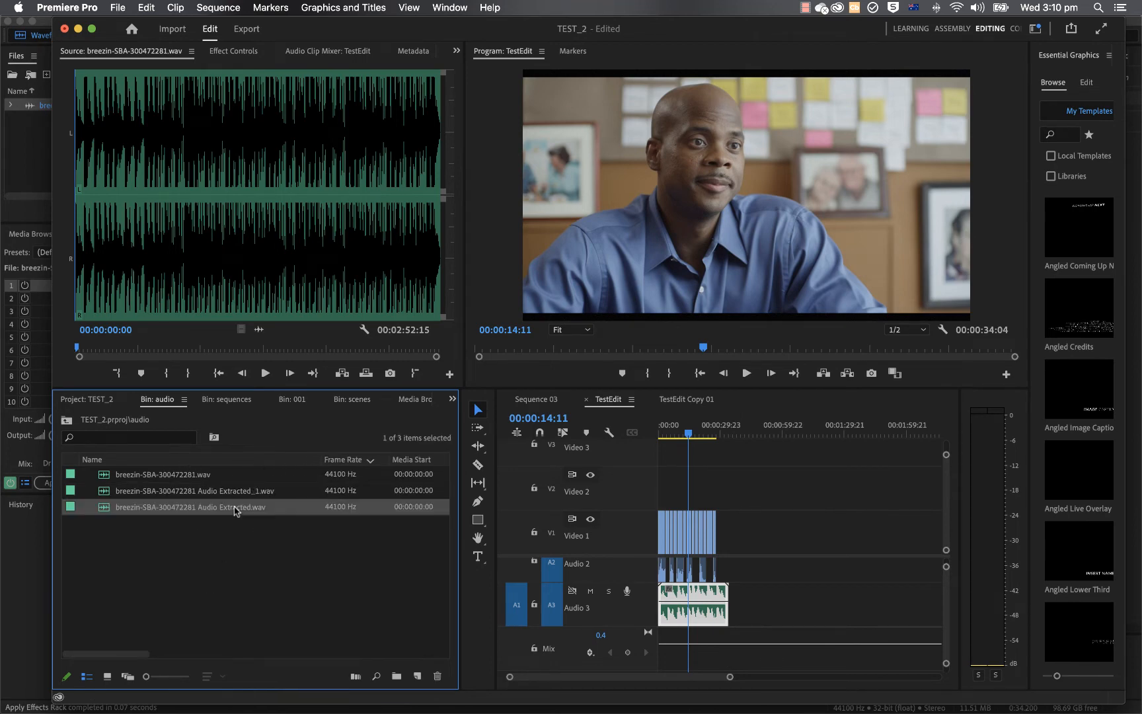
left_click(176, 548)
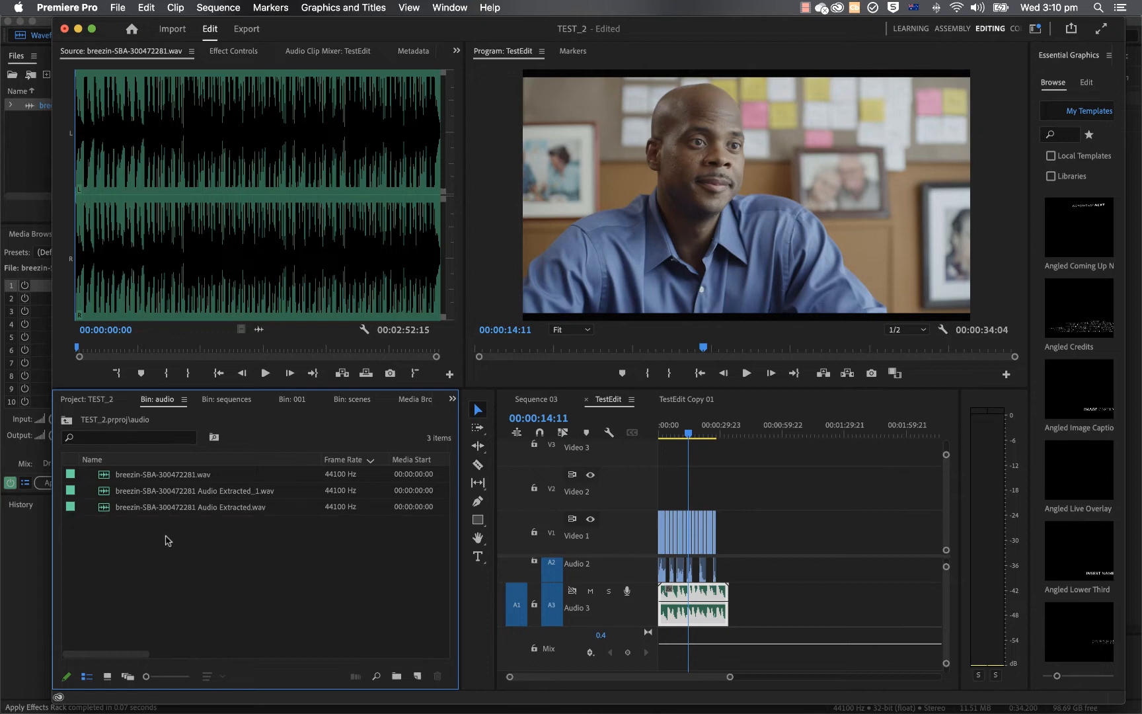
double_click(106, 508)
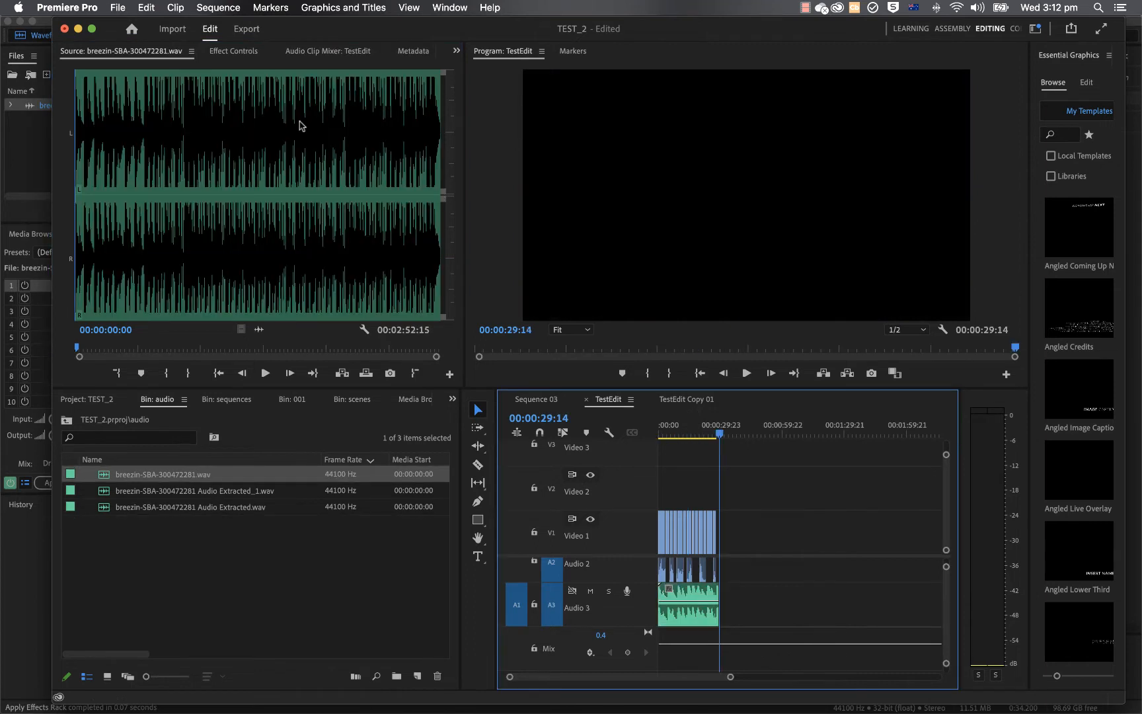
Step: Start sending the TestEdit sequence to Adobe Audition and name the Audition project TestEdit_test
left_click(143, 8)
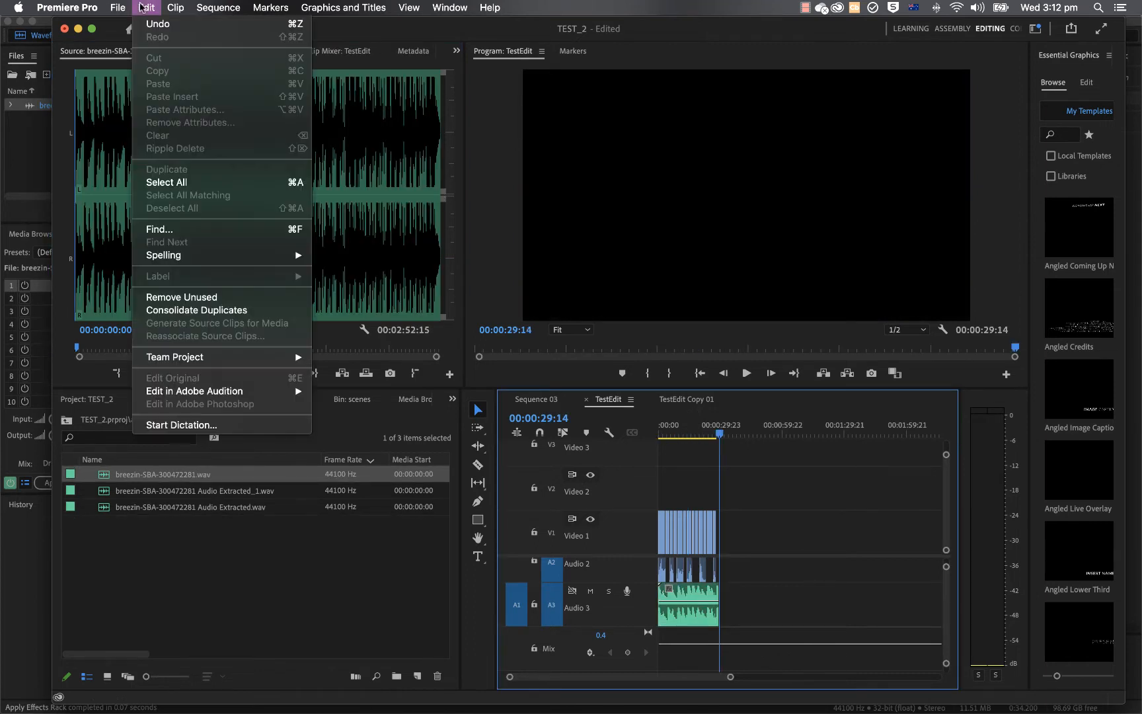
mouse_move(284, 391)
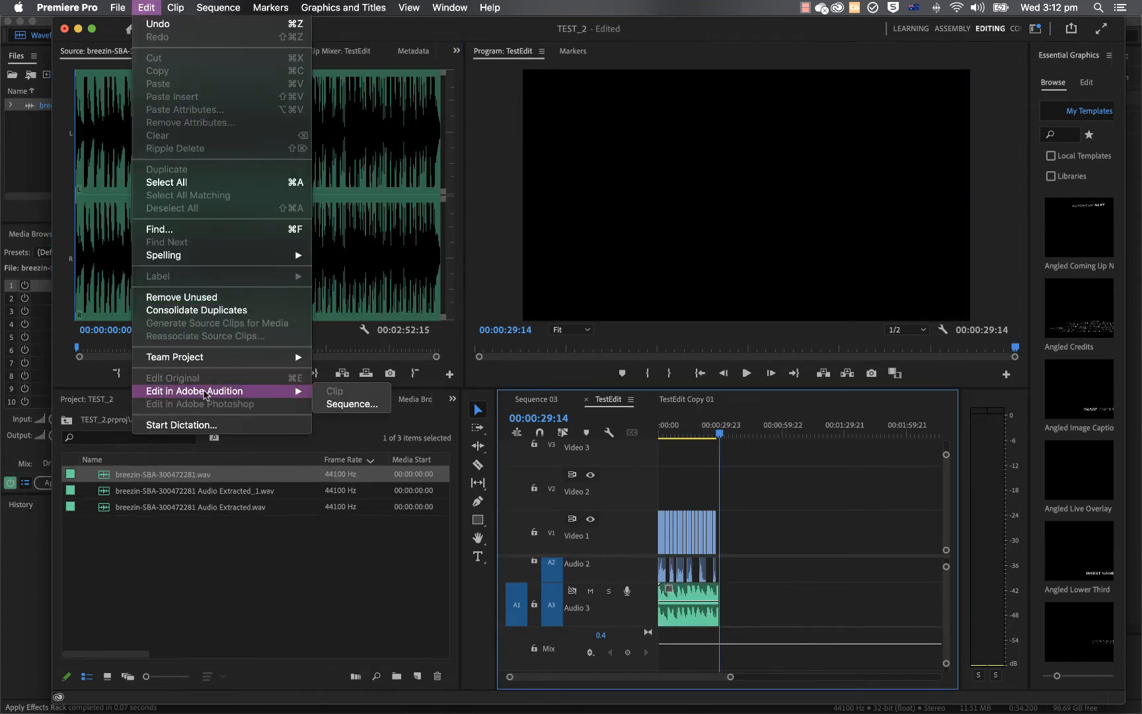
left_click(332, 405)
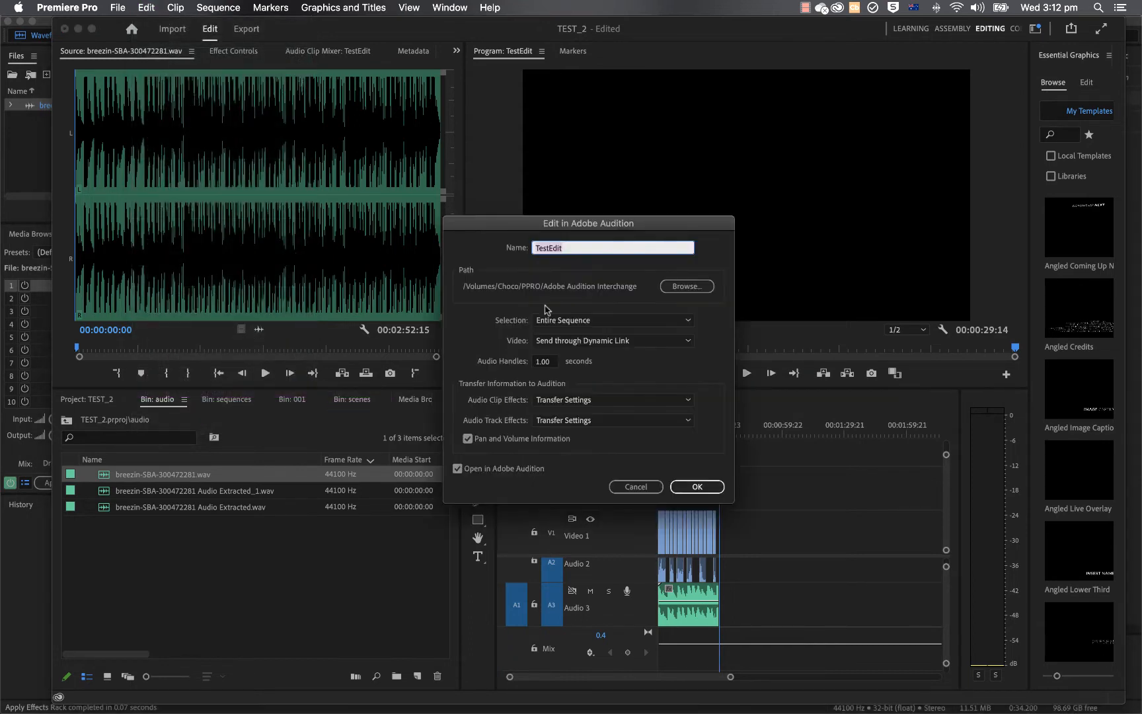
key("Right")
type("_t")
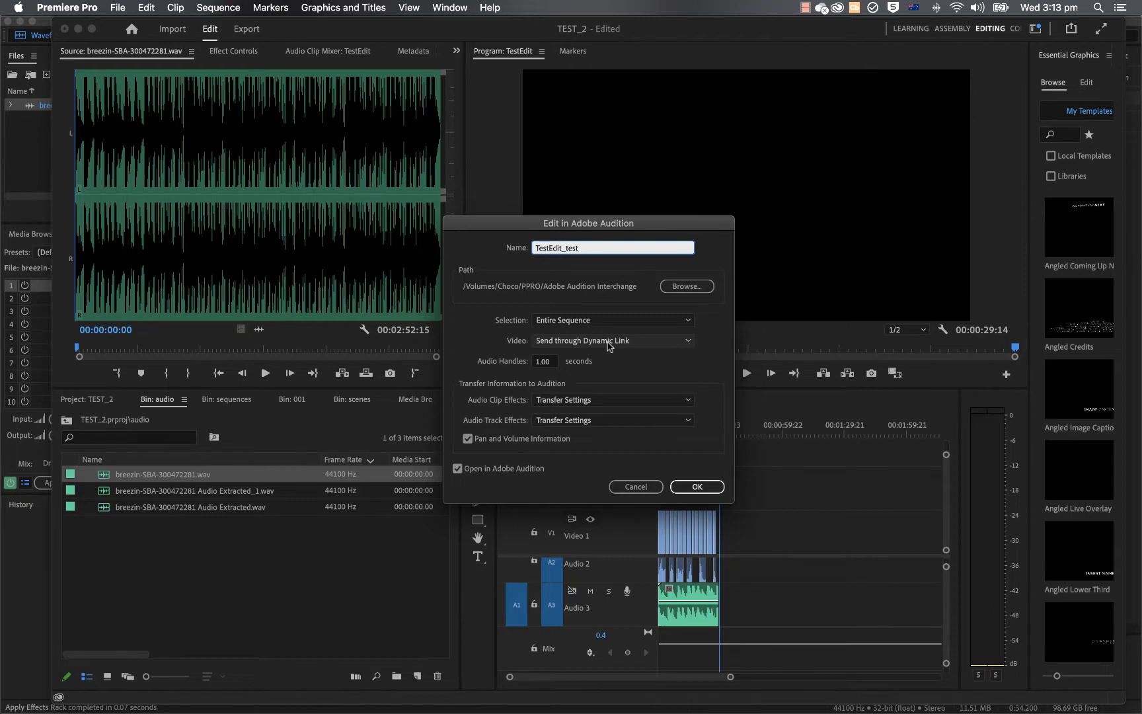
Step: Set audio clip effects and audio track effects to Remove All, exclude pan and volume information, and open the sequence in Adobe Audition
left_click(552, 401)
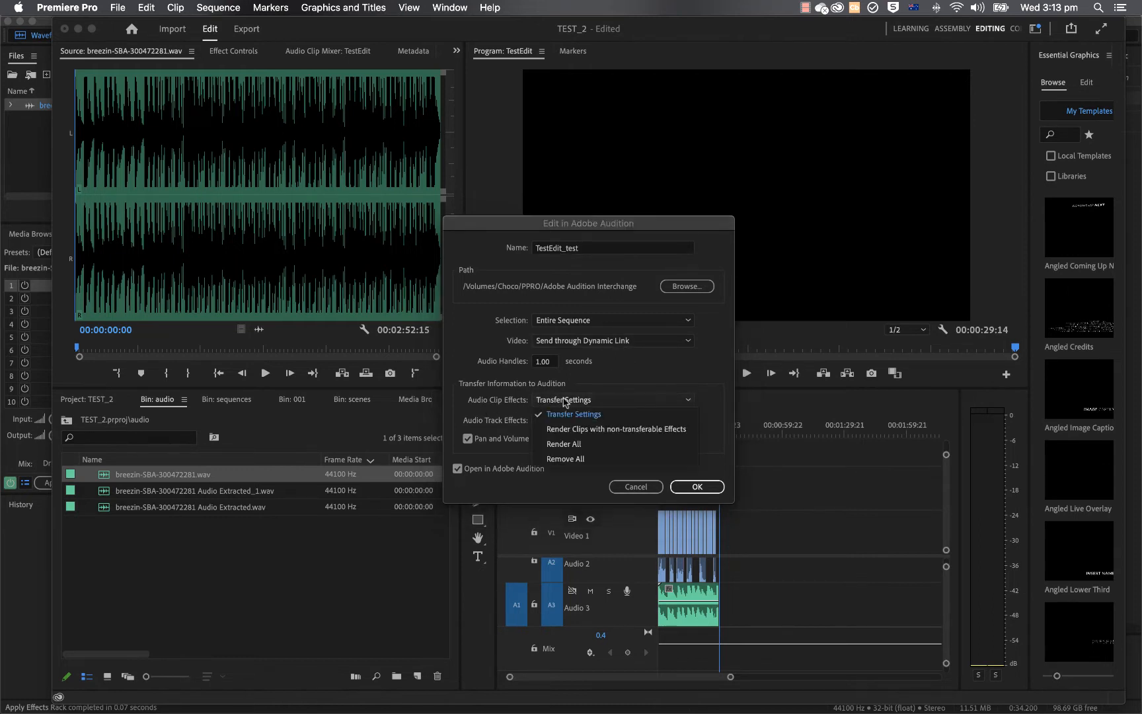
left_click(587, 457)
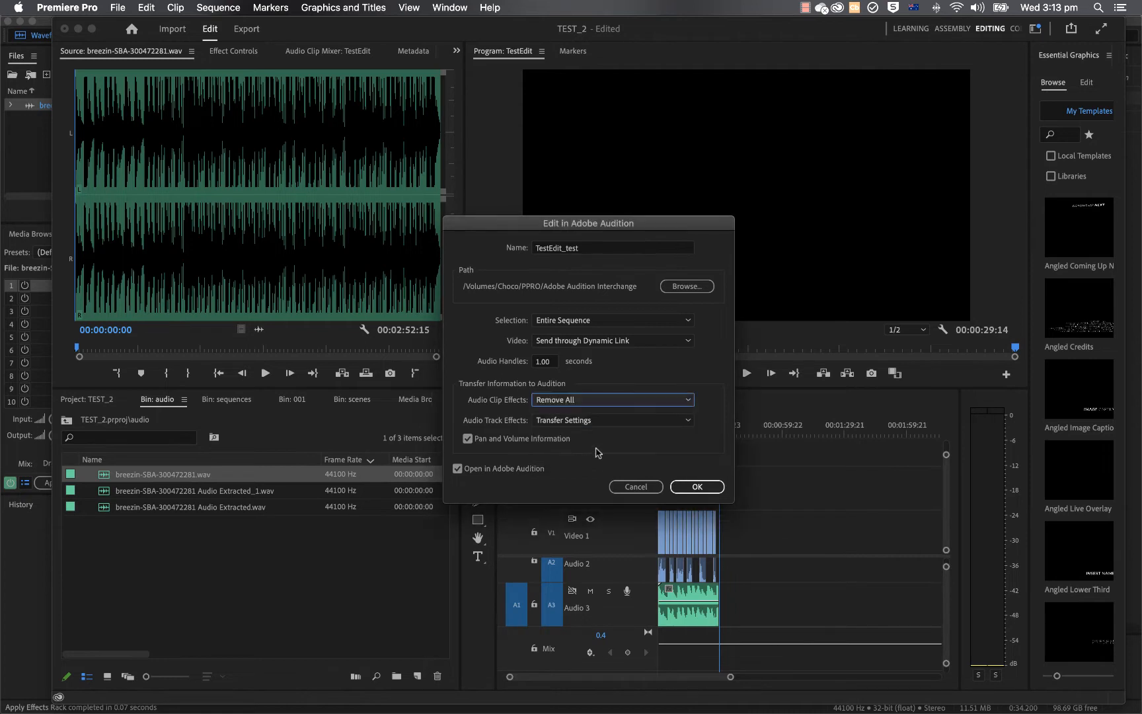
left_click(618, 421)
left_click(574, 453)
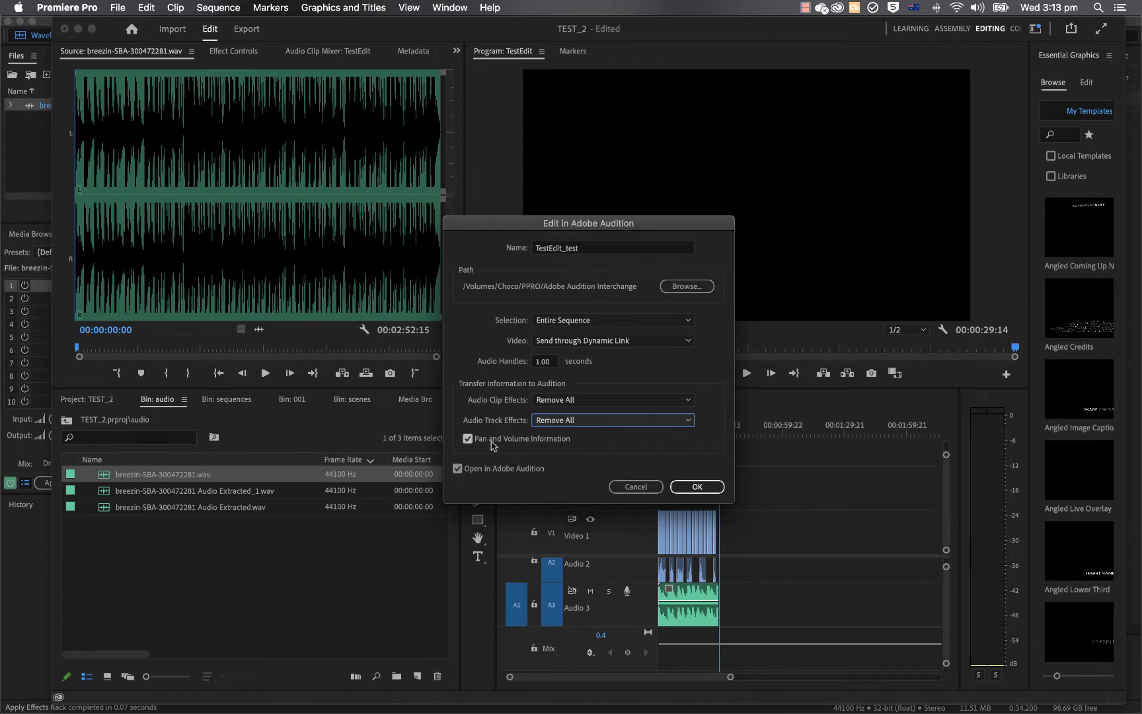
left_click(468, 439)
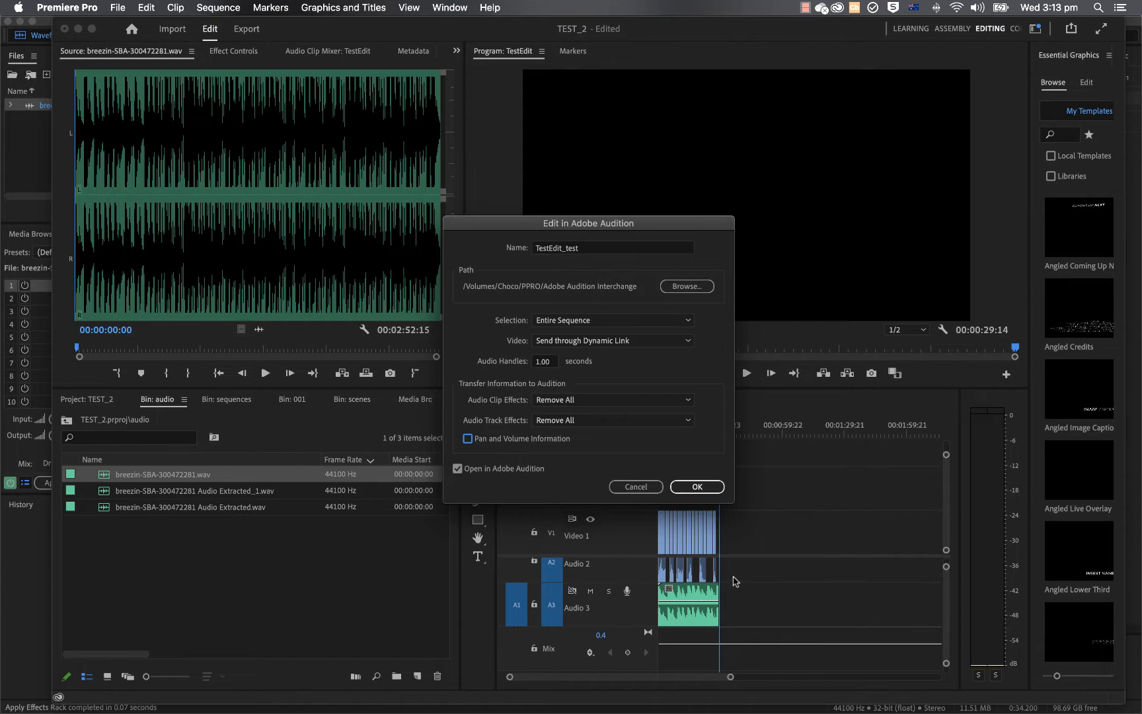
left_click(700, 490)
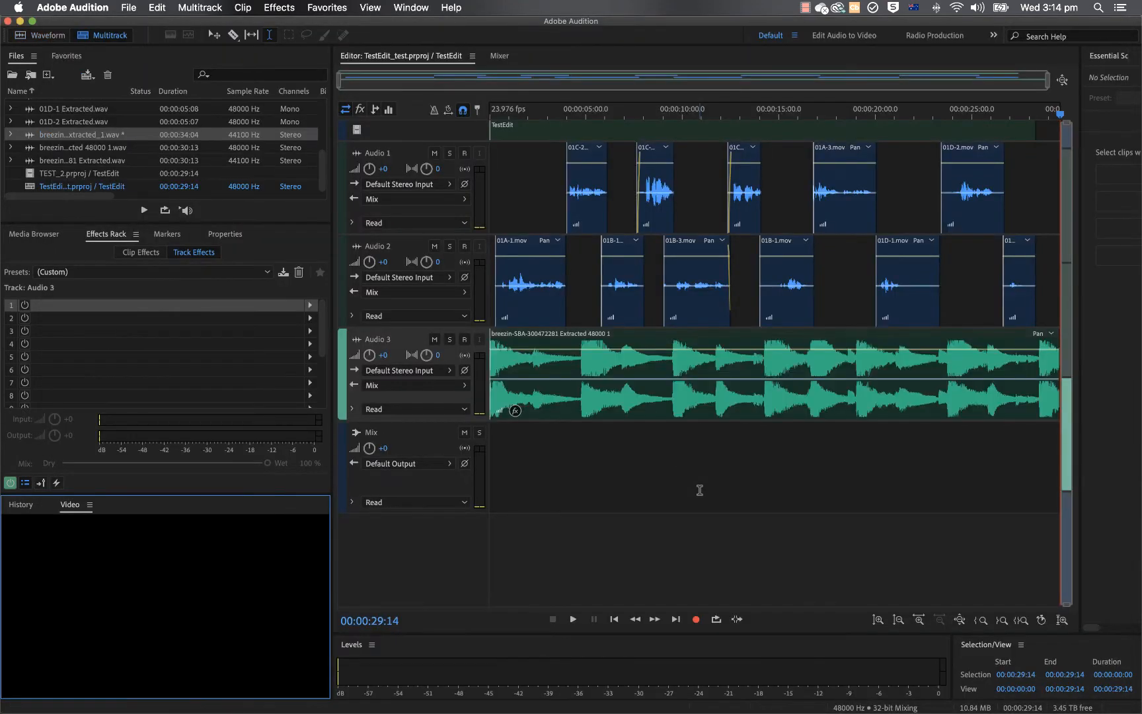
Step: Scrub the multitrack session from its start to 00:00:07:13 to check the linked video against the audio
left_click(521, 111)
left_click_drag(521, 110, 492, 109)
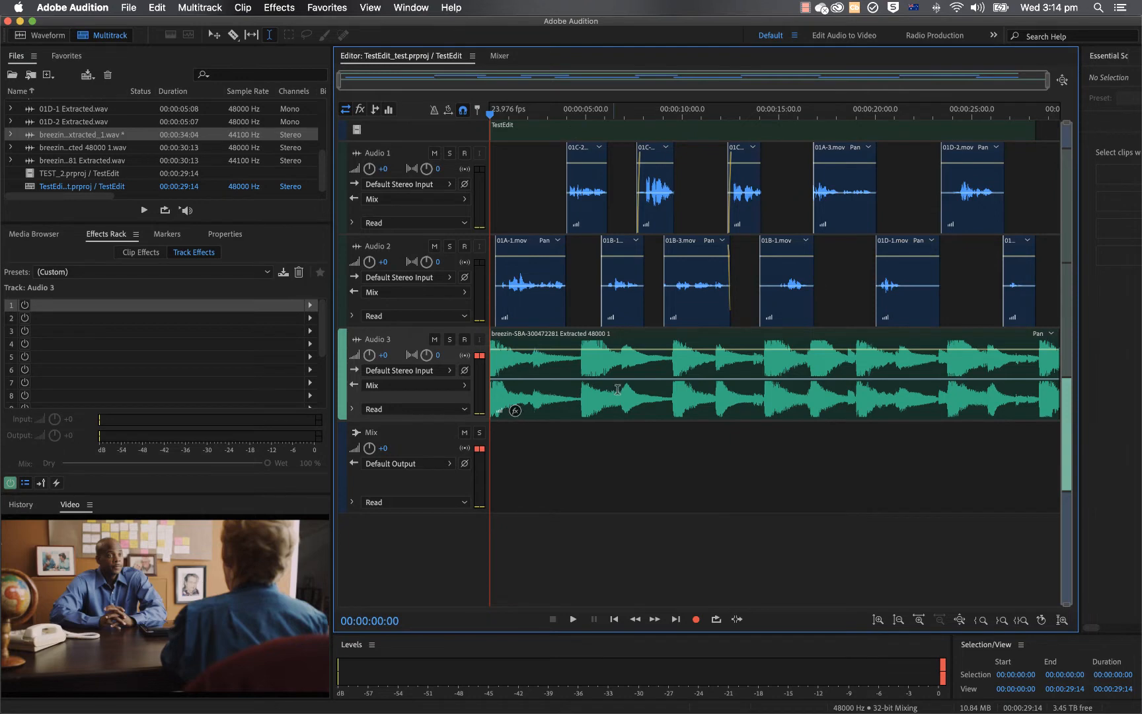
left_click(532, 129)
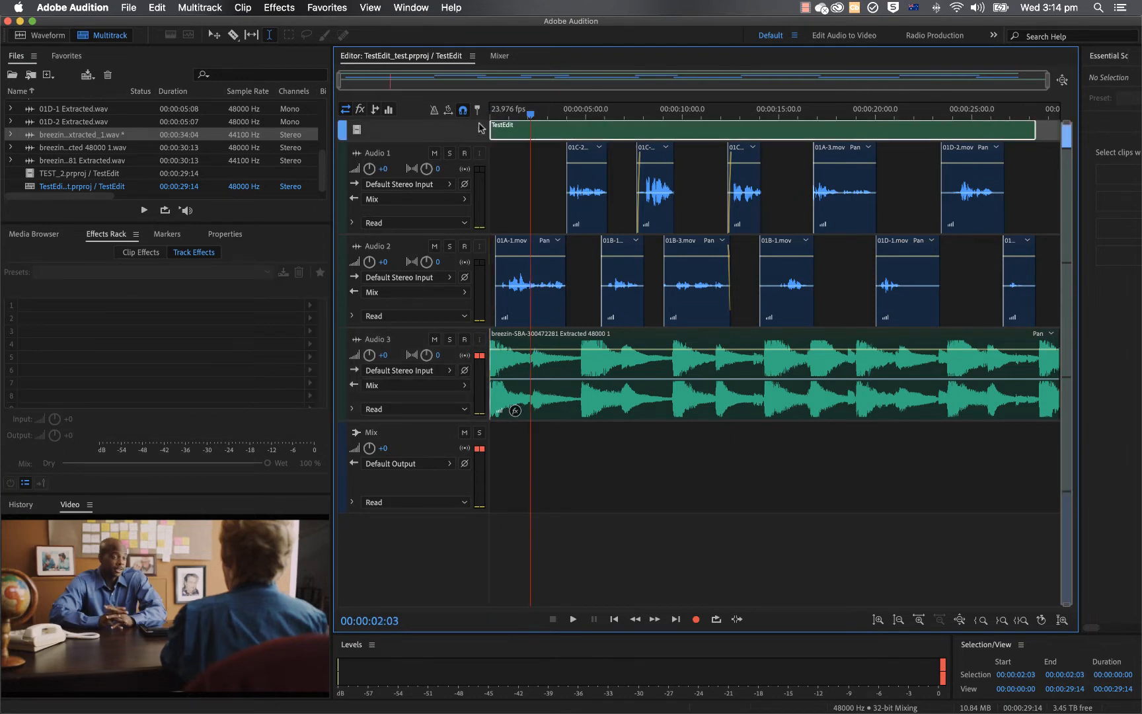
left_click_drag(533, 116, 635, 114)
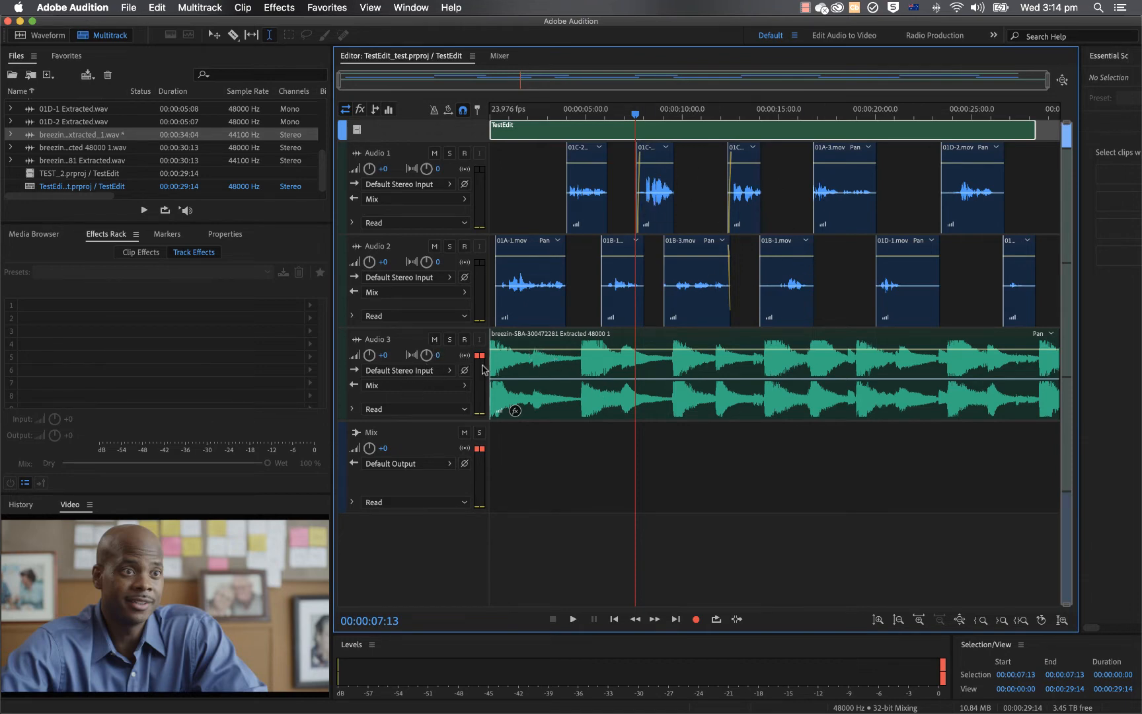
Step: Mute the Audio 3 music track and solo the Audio 1 track
left_click(433, 339)
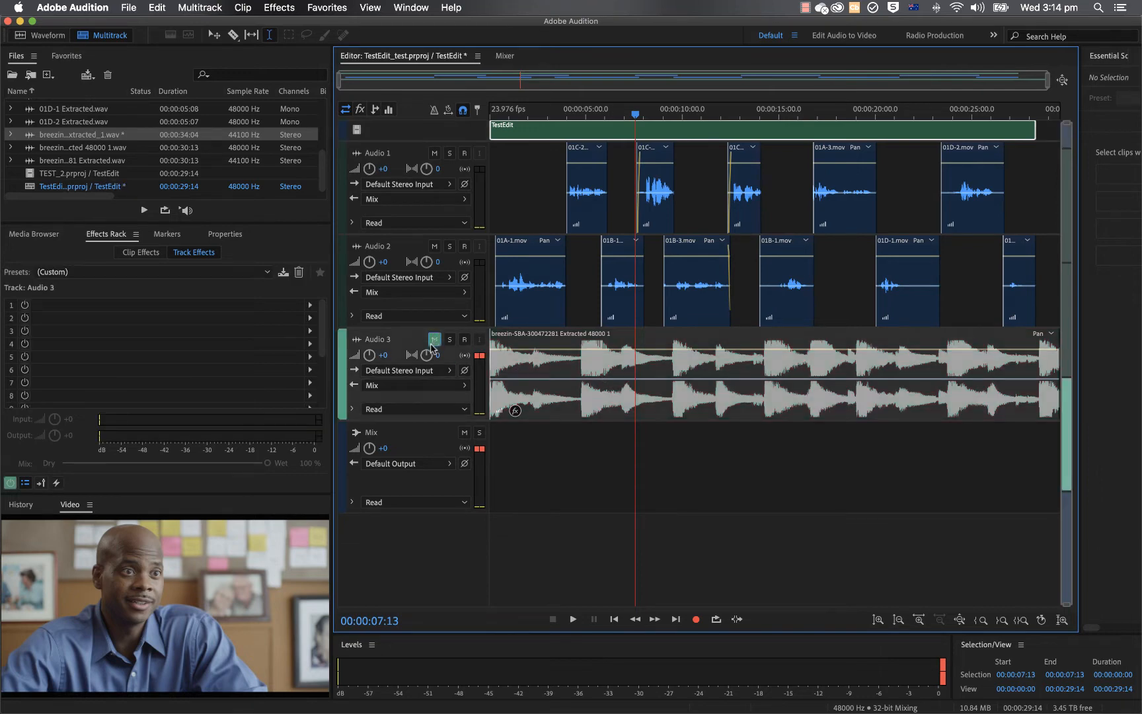
left_click(450, 153)
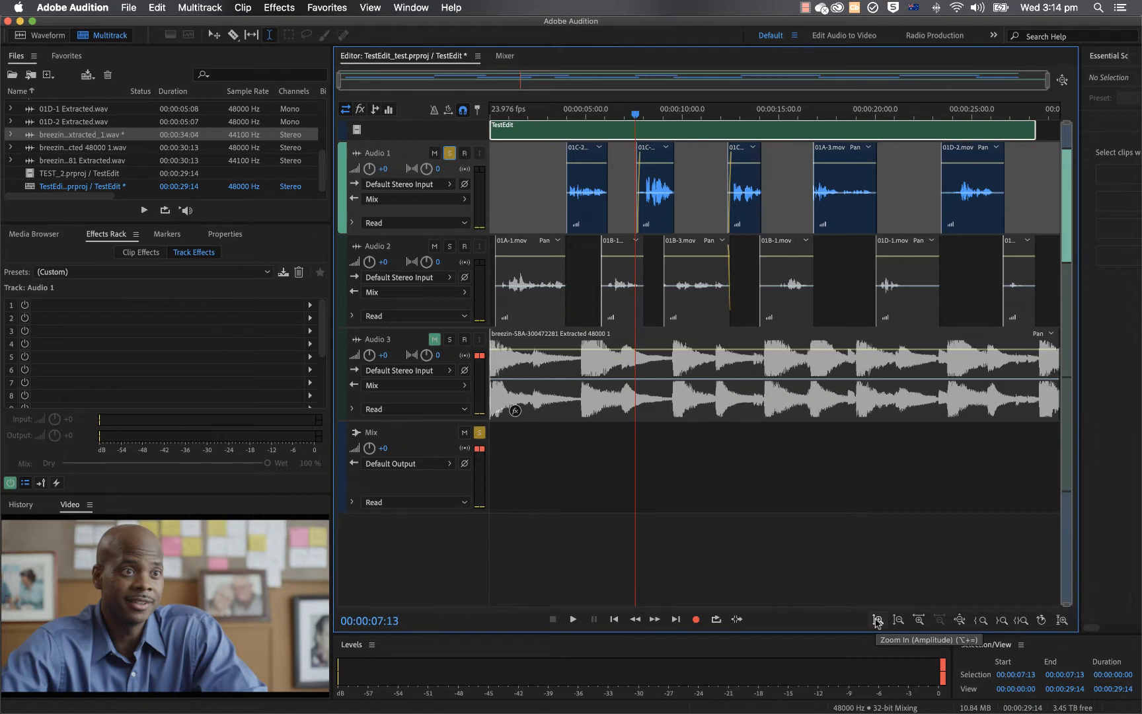
Step: Trim the start of the second 01C-2.mov clip on Audio 1 to 00:00:08:00, and preview the trimmed clip
left_click(959, 620)
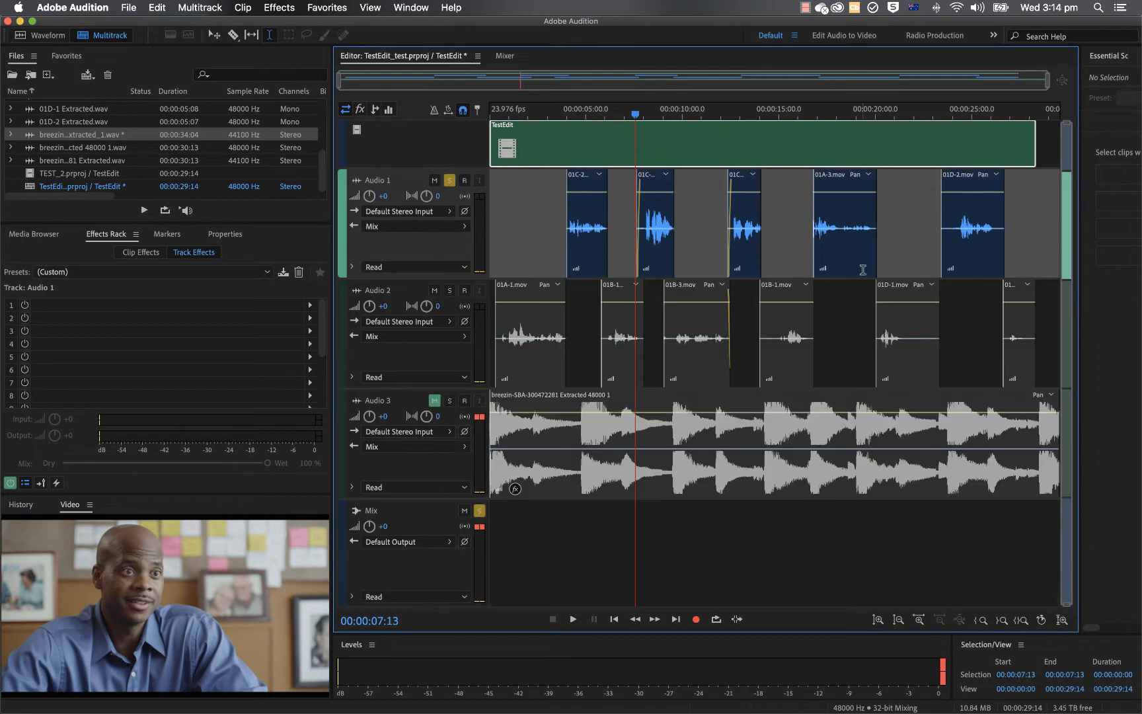
left_click(919, 619)
left_click(919, 620)
left_click(919, 619)
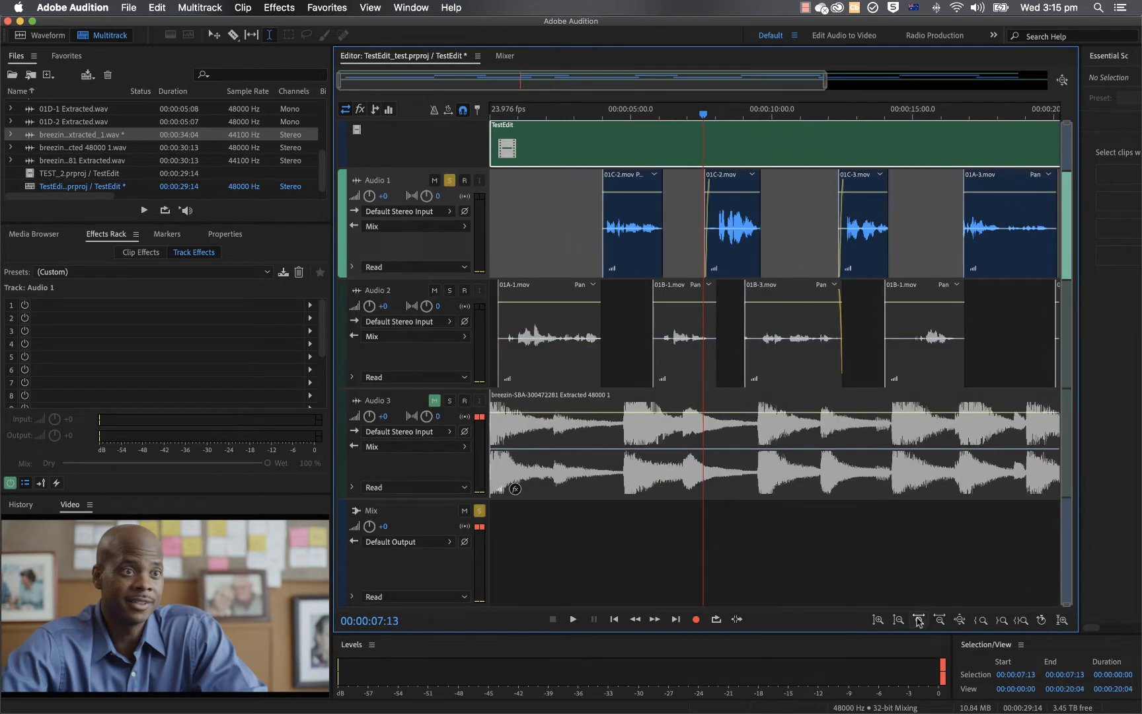
left_click(717, 231)
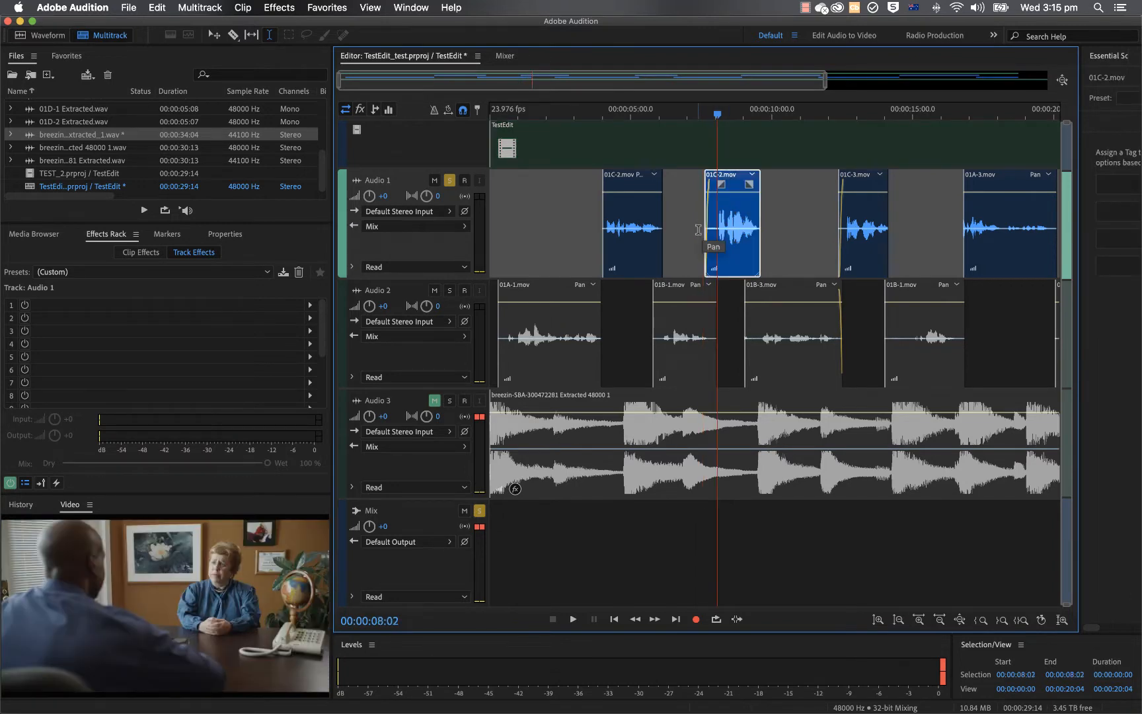
left_click_drag(697, 231, 790, 232)
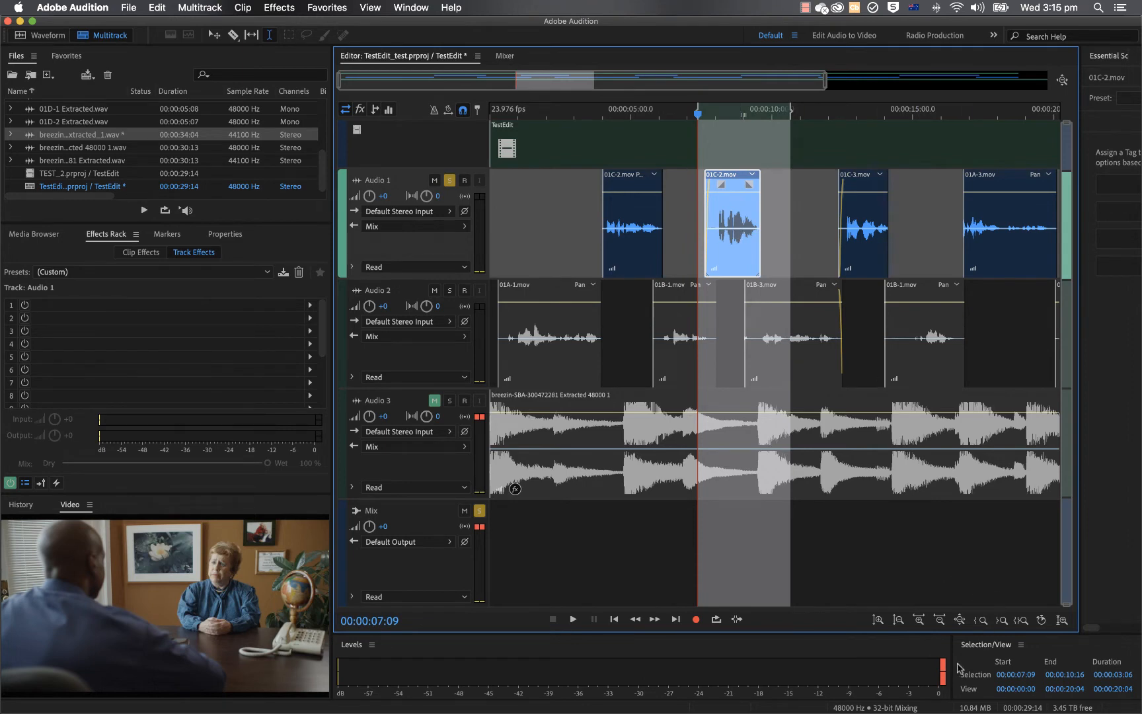
left_click(918, 620)
left_click(919, 620)
left_click(918, 619)
left_click(919, 620)
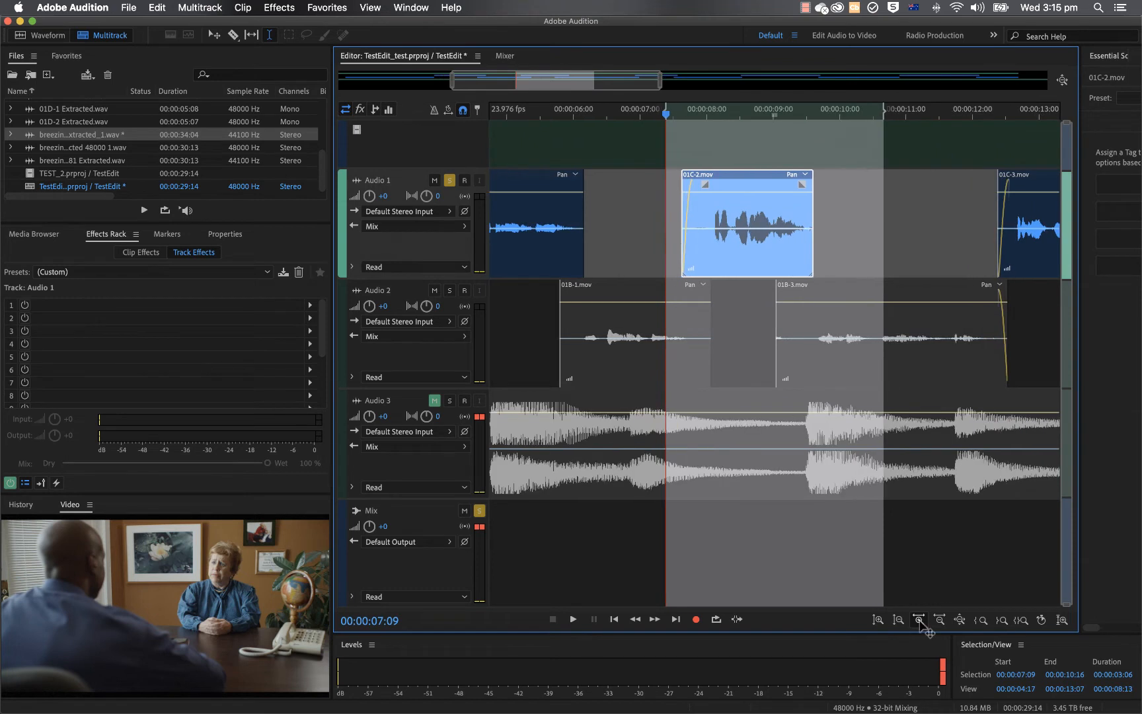
left_click(918, 620)
left_click(683, 210)
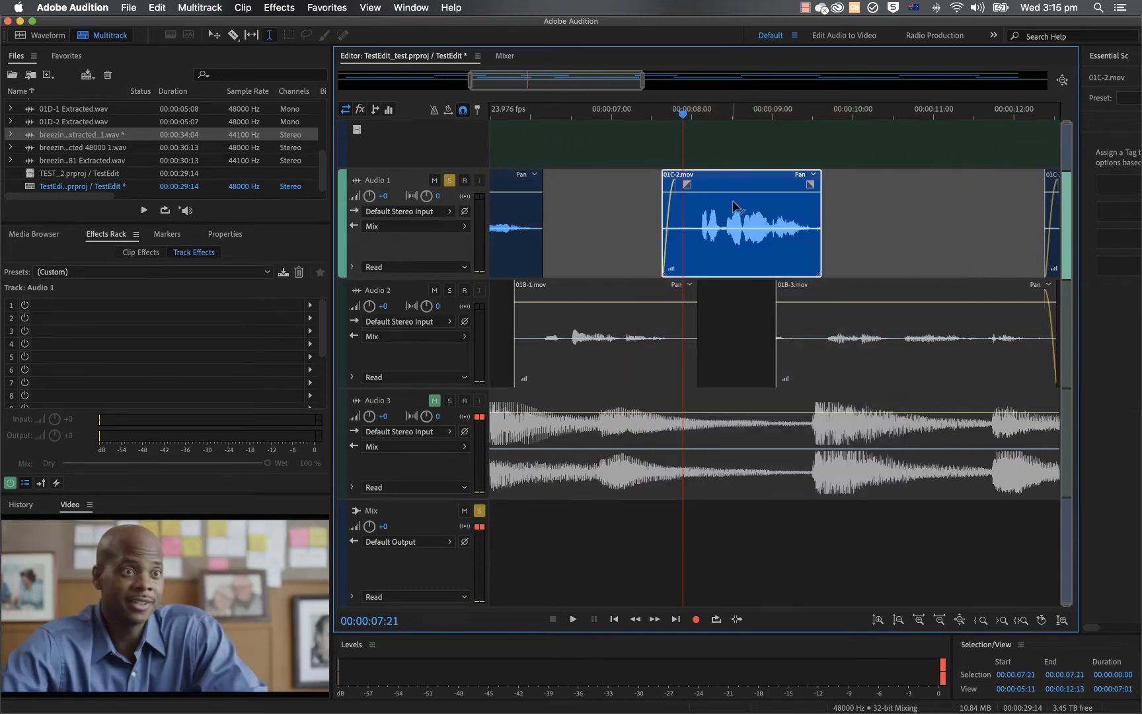
left_click(679, 117)
mouse_move(680, 117)
left_mouse_down()
mouse_move(669, 117)
mouse_move(697, 122)
mouse_move(655, 123)
mouse_move(693, 131)
left_mouse_up()
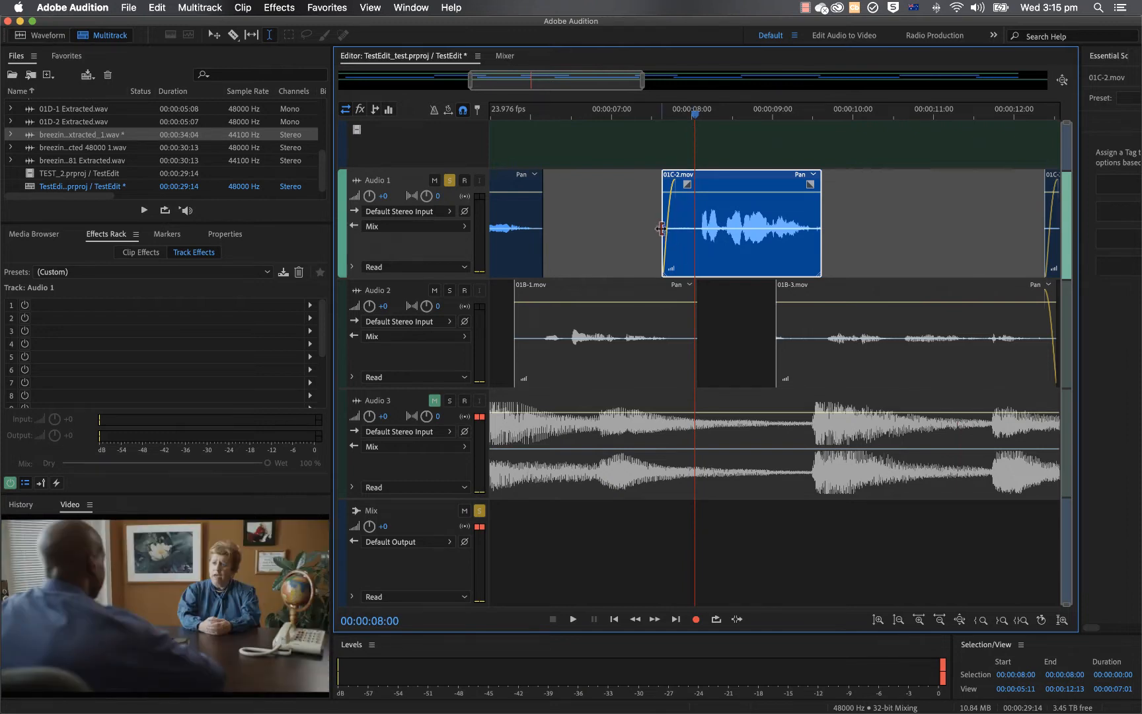
mouse_move(662, 230)
left_mouse_down()
mouse_move(690, 225)
mouse_move(712, 187)
left_mouse_up()
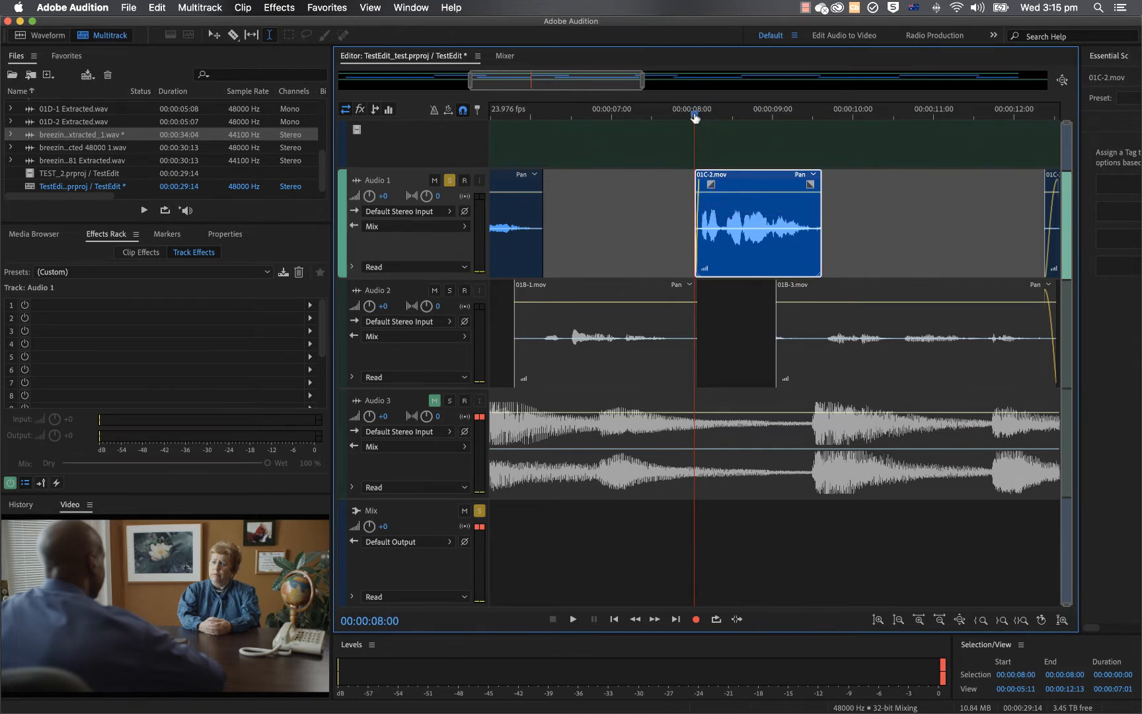
left_click_drag(694, 116, 674, 116)
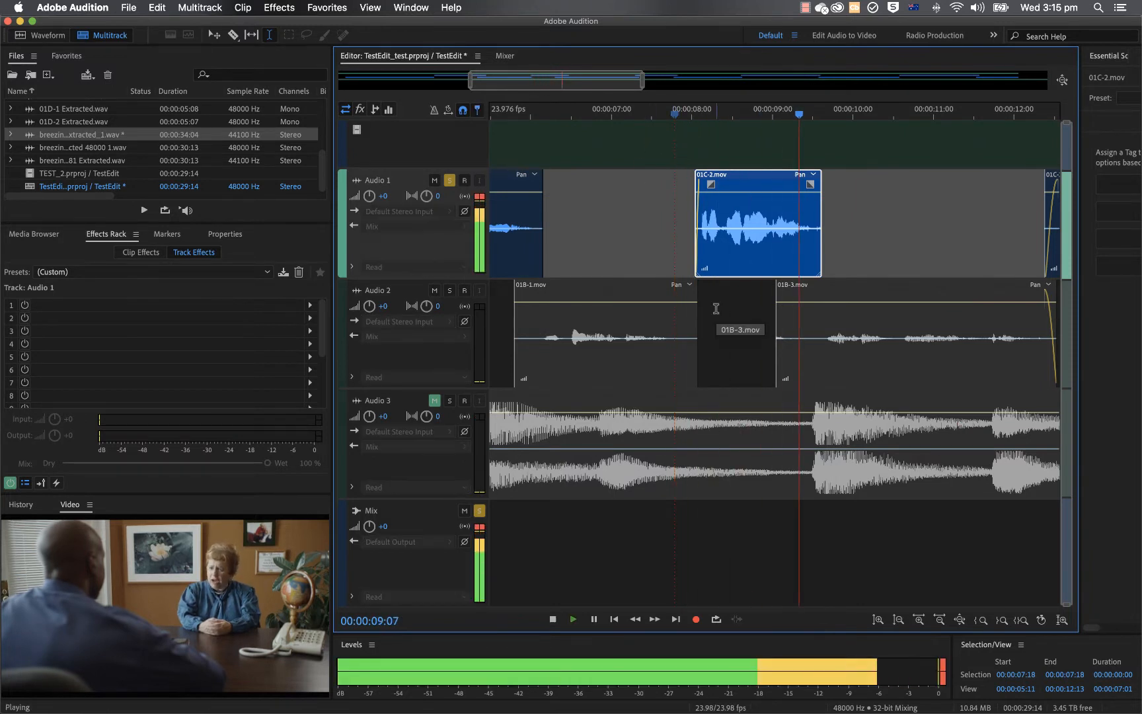
key("space")
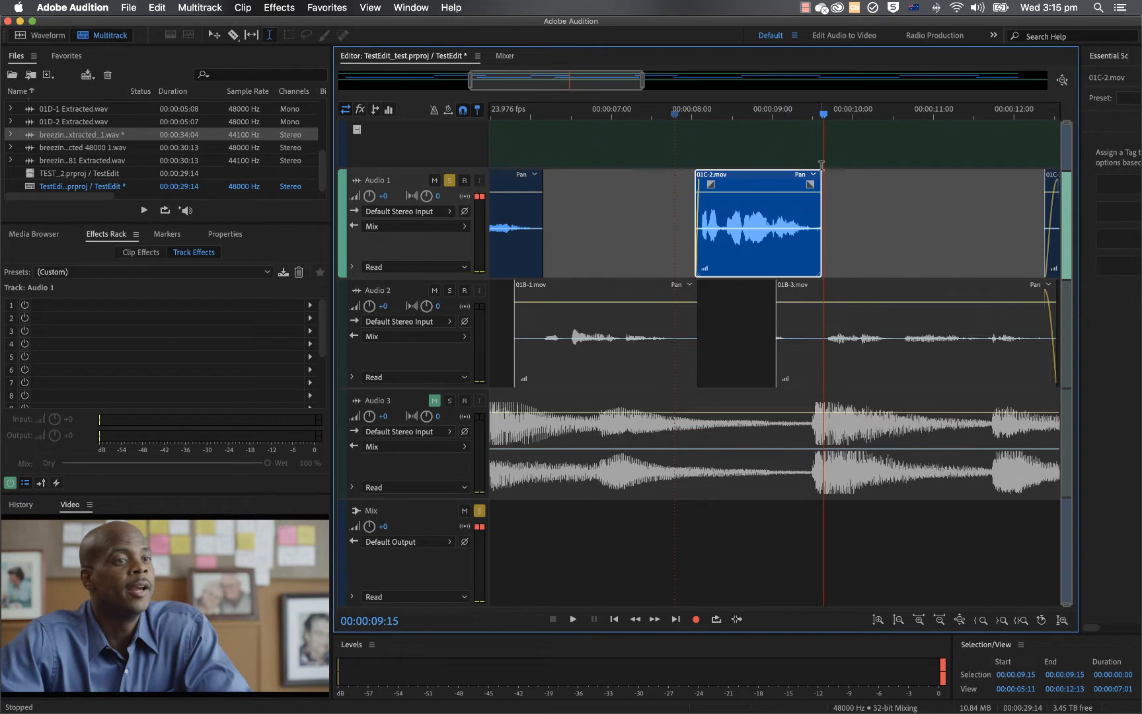
Step: Solo Audio 2 instead of Audio 1, and play from 00:00:08:14 to hear how 01B-3.mov begins
left_click(450, 291)
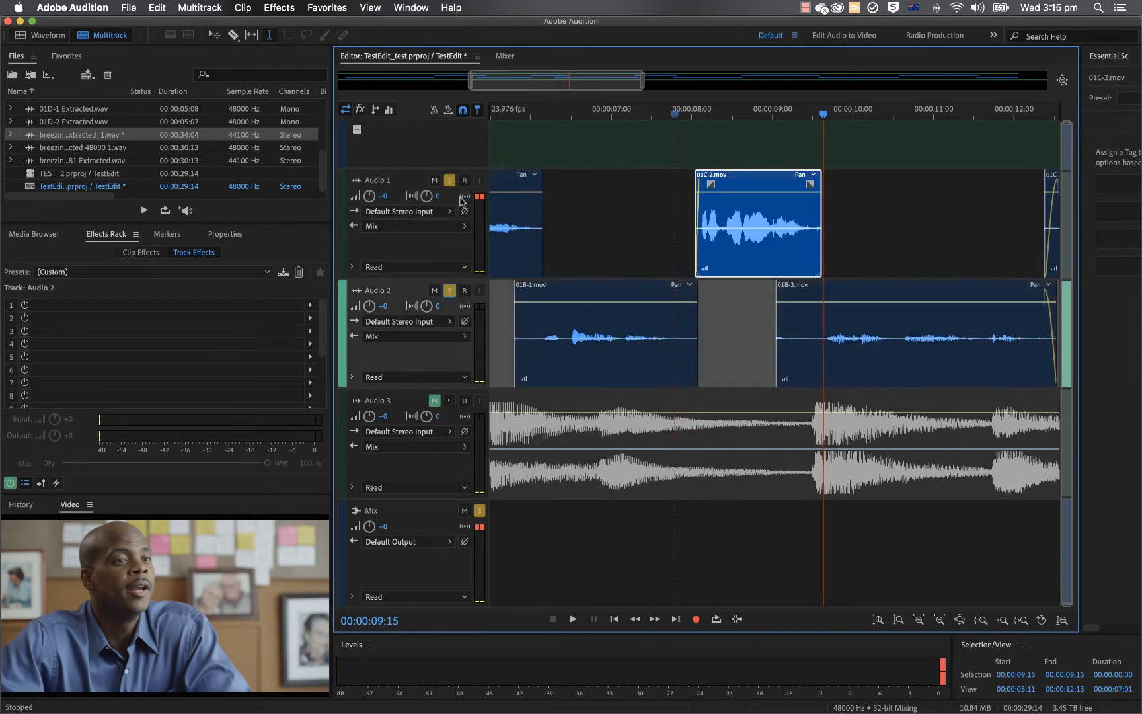
left_click(449, 181)
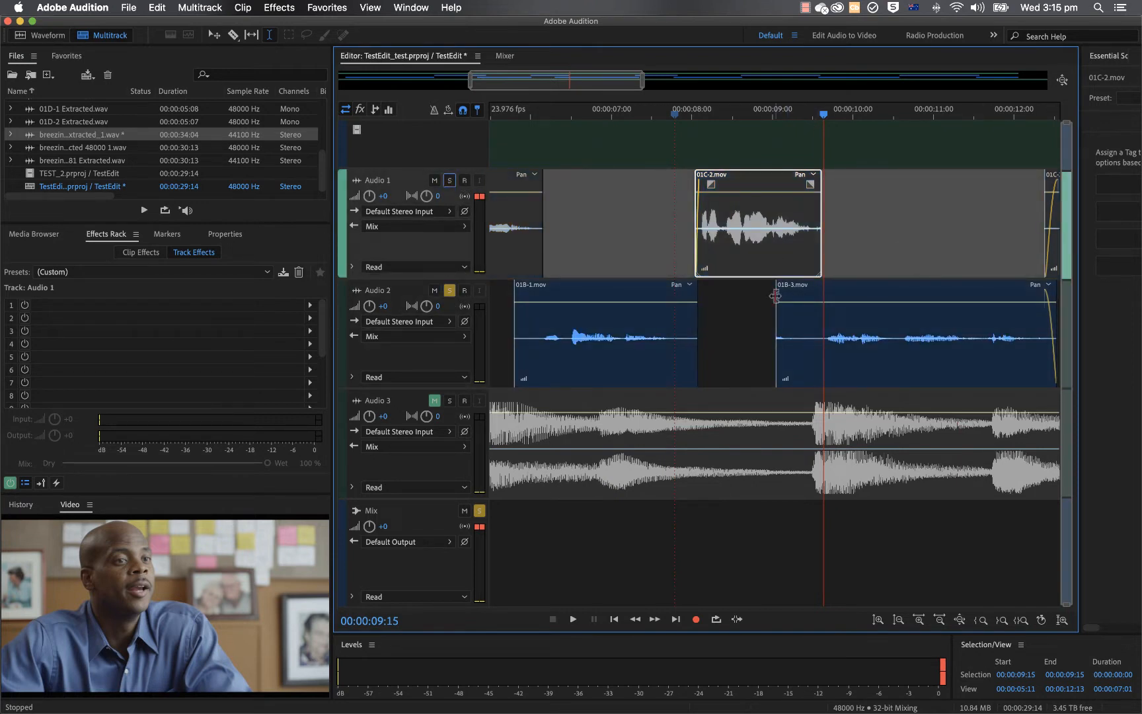
left_click_drag(824, 114, 742, 139)
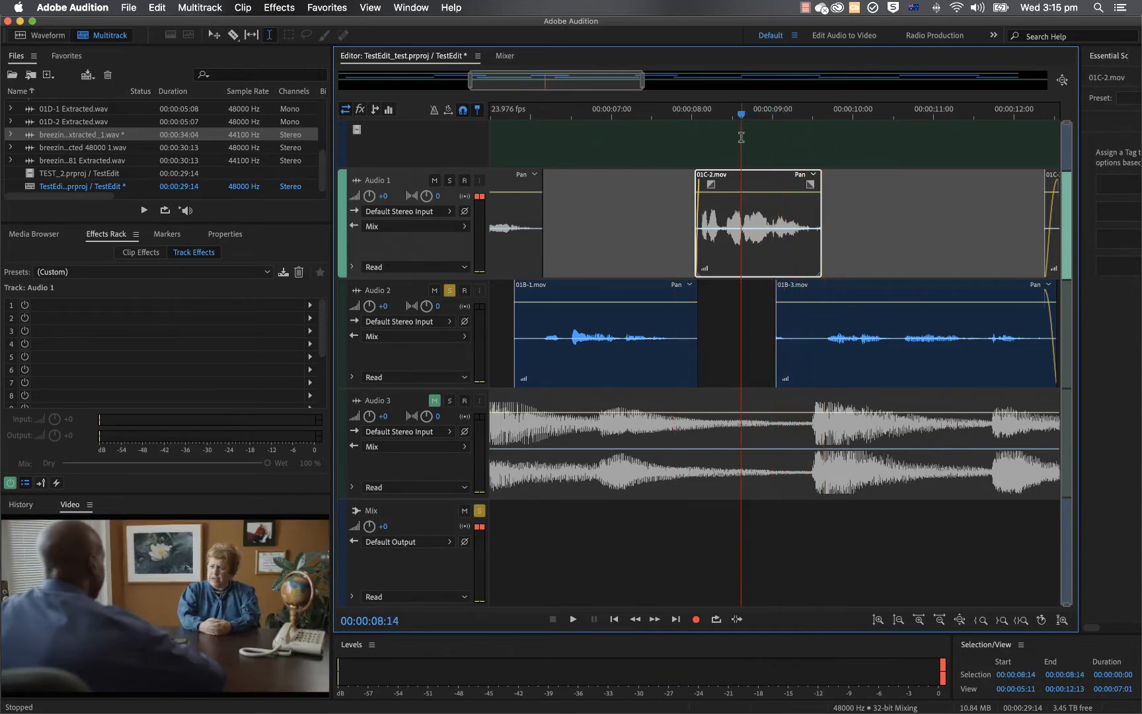
key("space")
key("space")
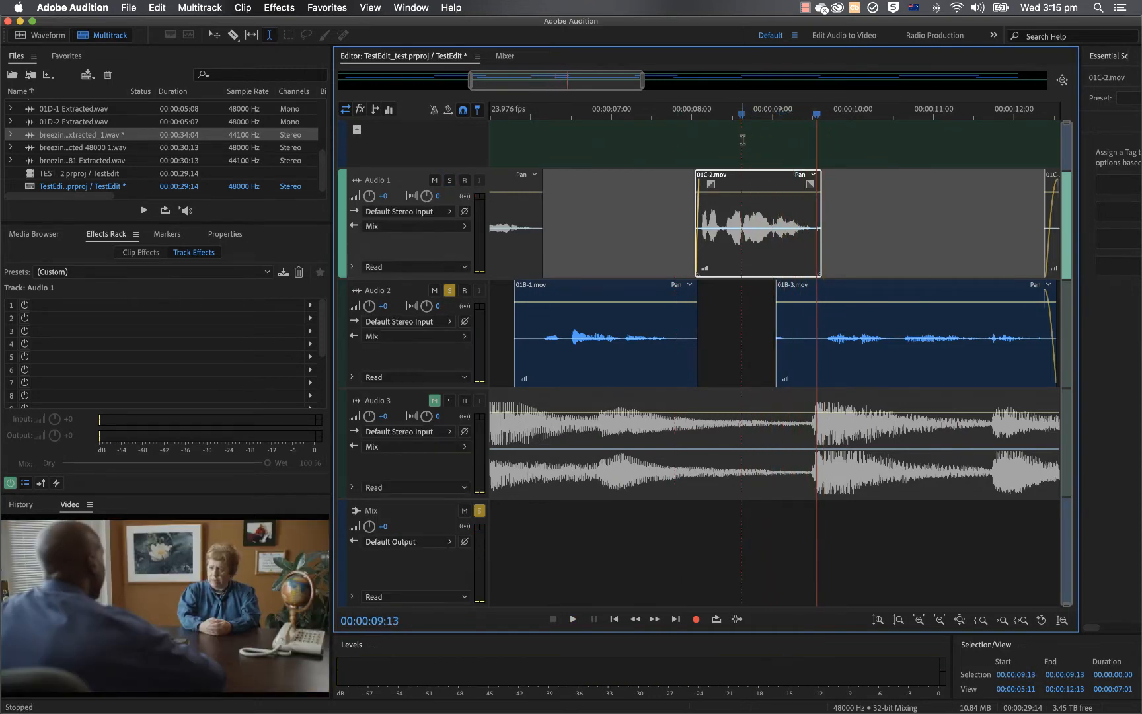
Step: Trim the start of the 01B-3.mov clip on Audio 2 to about 00:00:09:13 and give it a short fade-in
key("space")
key("space")
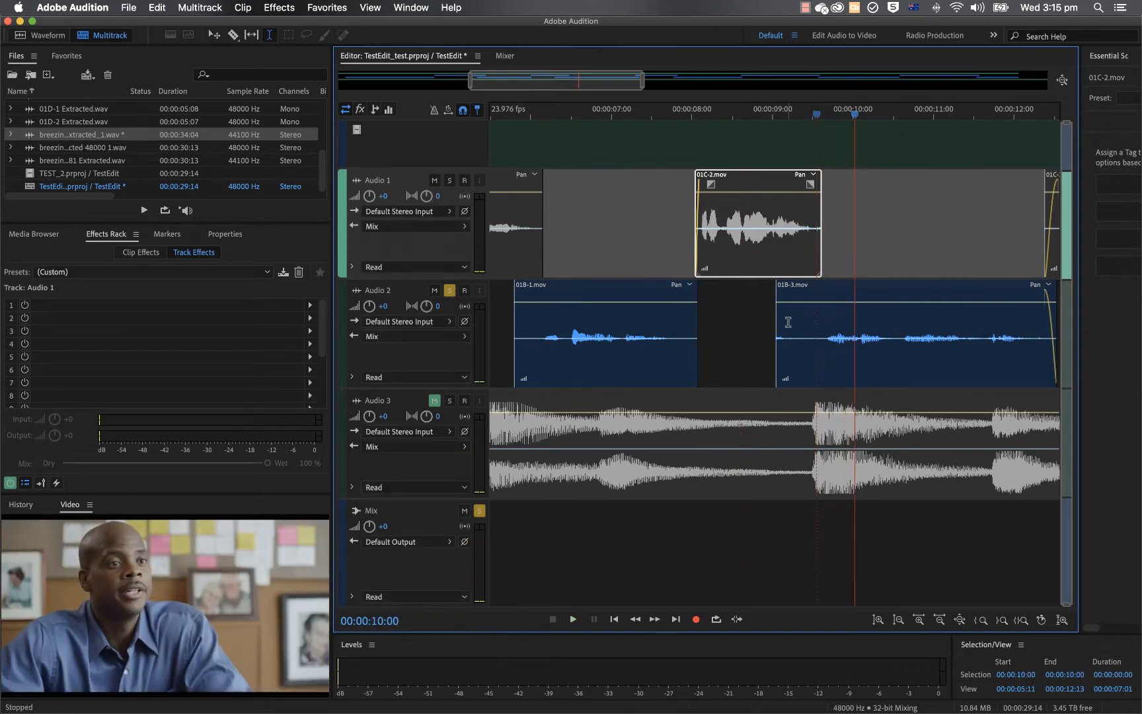
left_click_drag(777, 322, 817, 318)
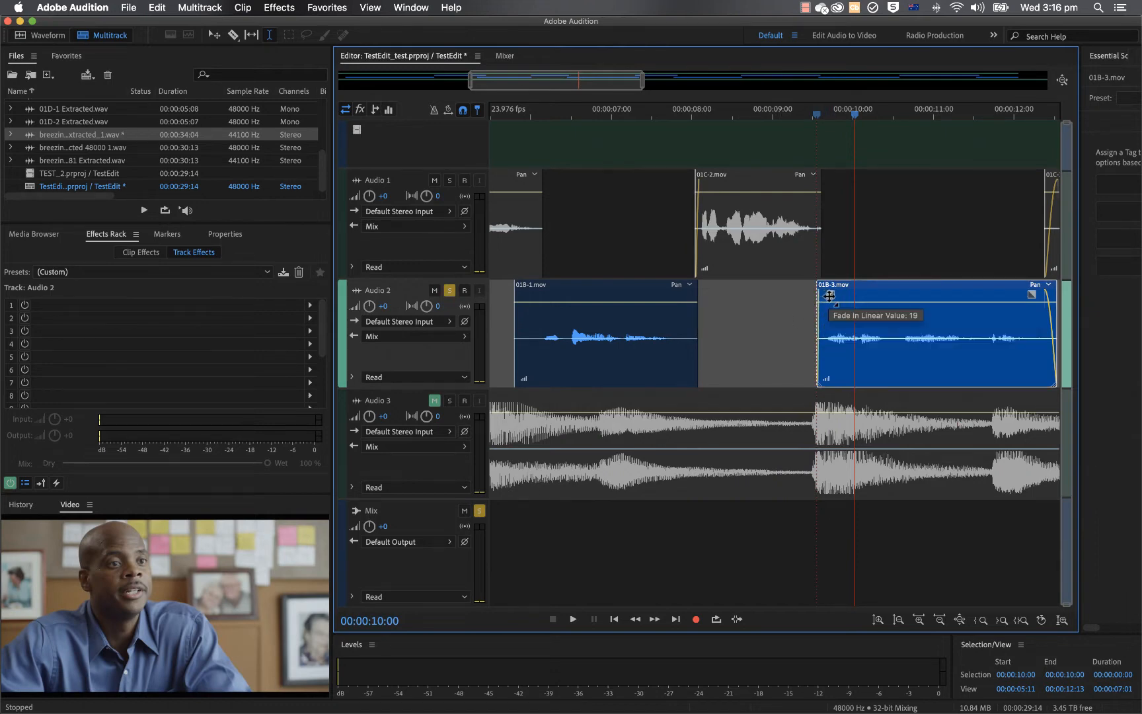
Step: Play back the trimmed 01B-3.mov clip from 00:00:08:18 and again from 00:00:09:16 to check its speech
left_click(753, 340)
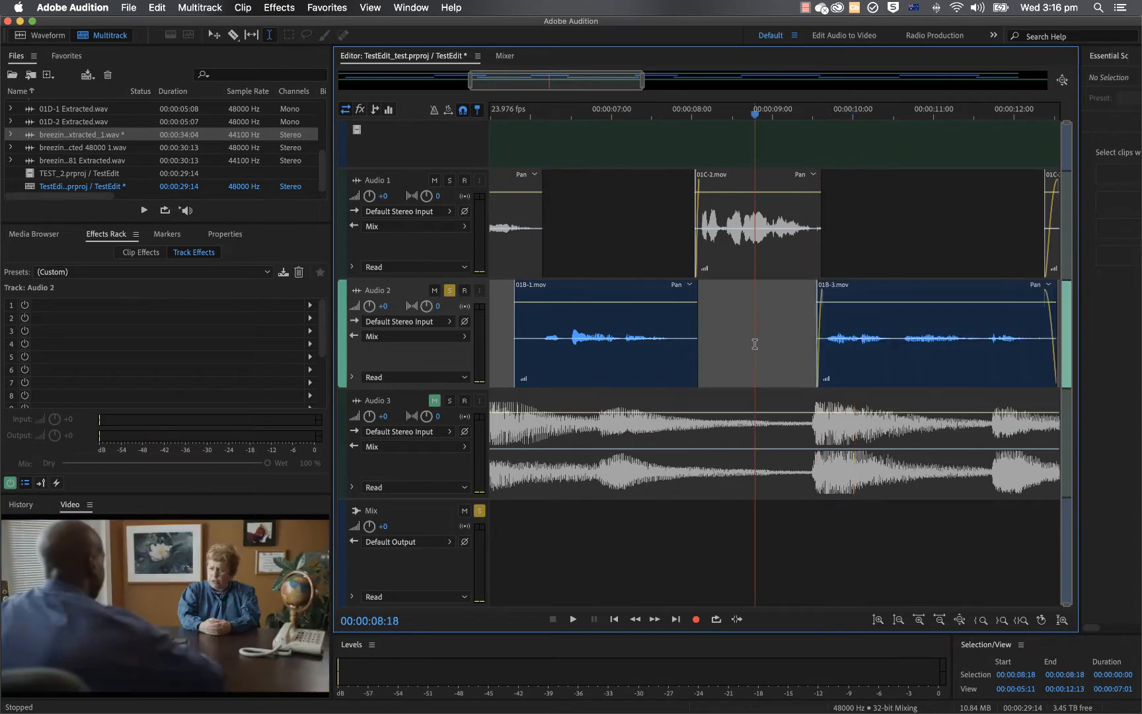
key("space")
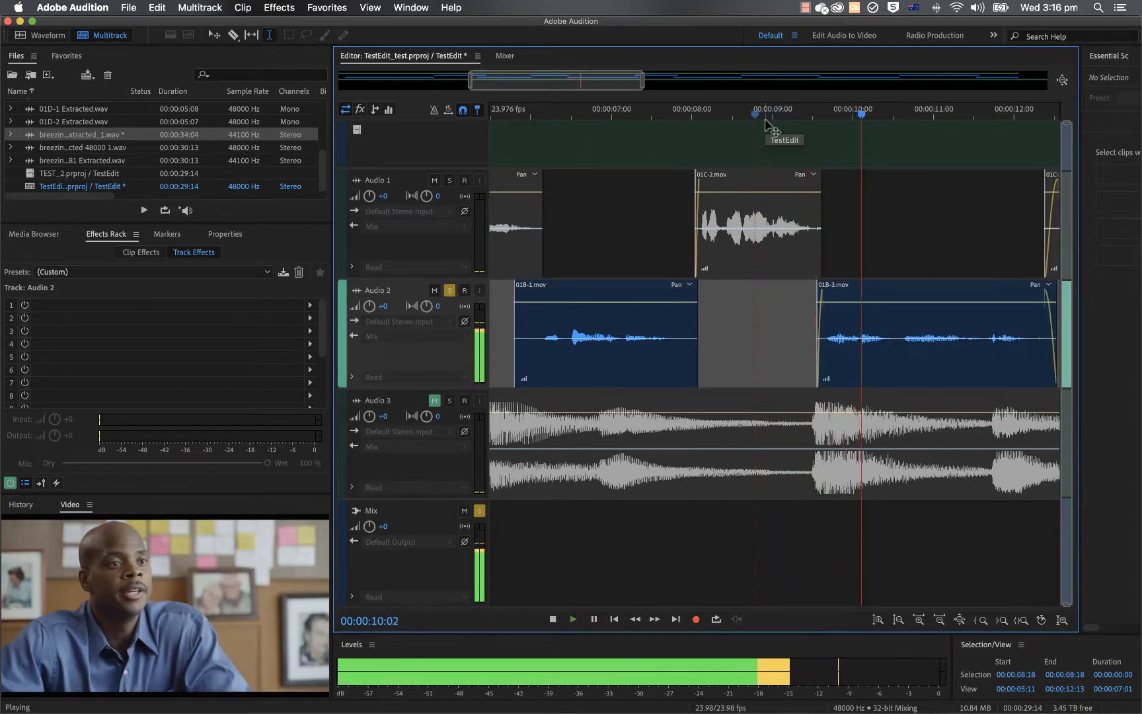
key("space")
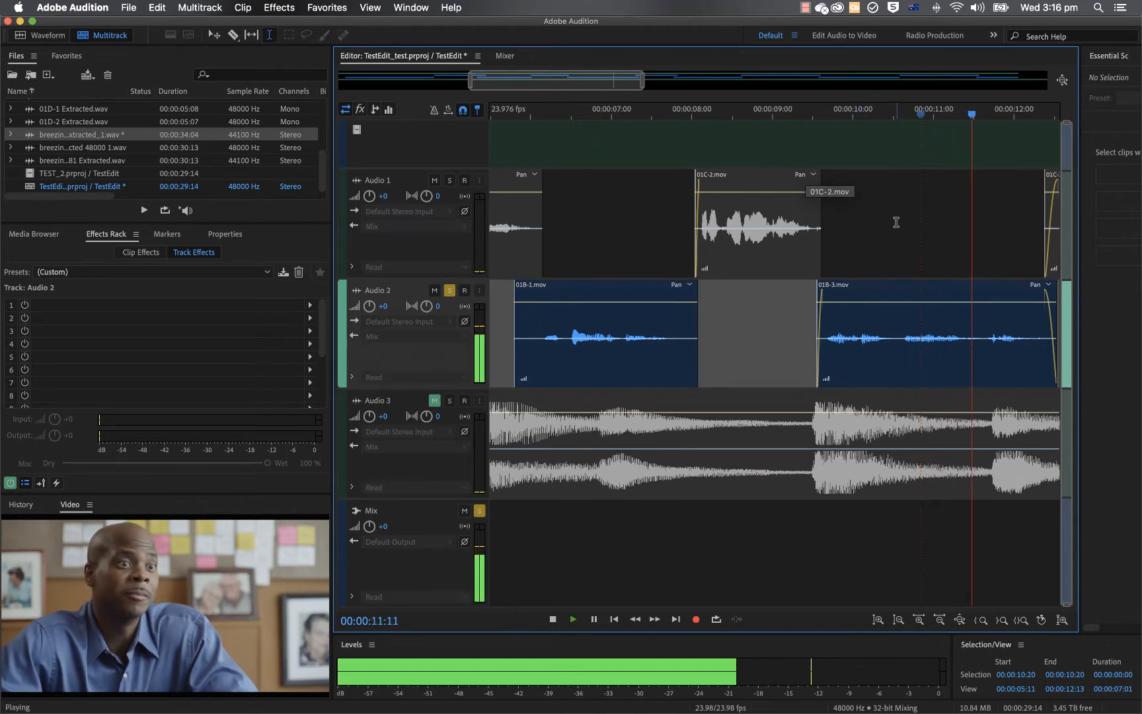
key("space")
left_click_drag(854, 113, 829, 124)
key("space")
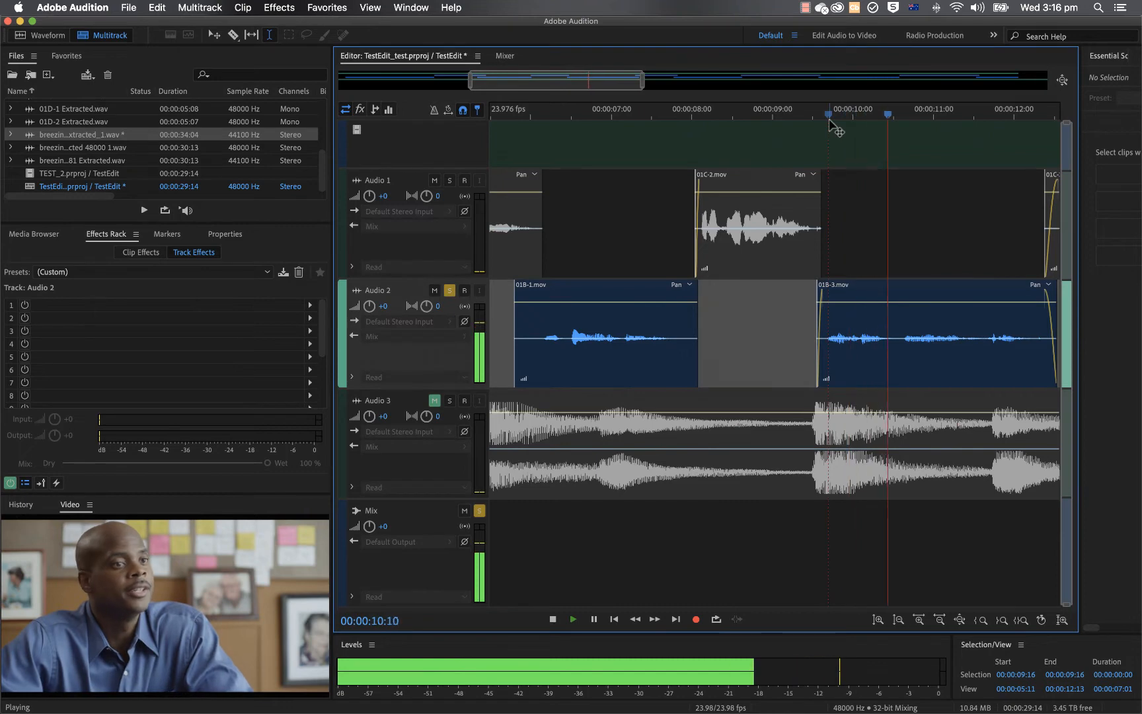
key("space")
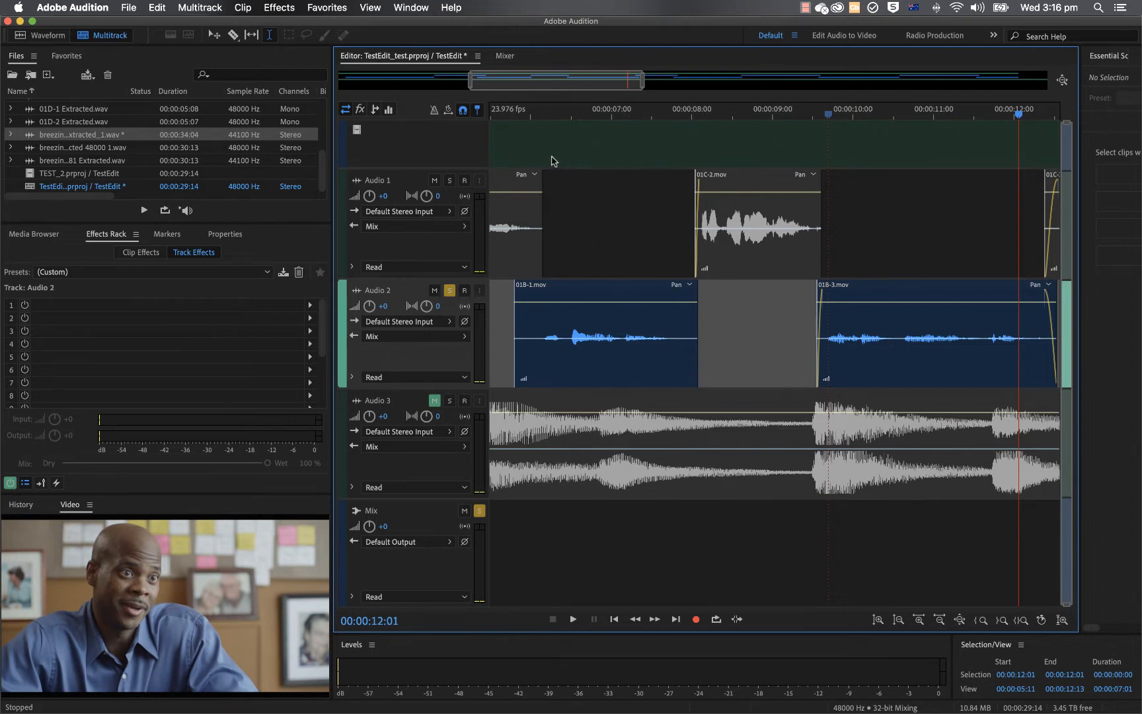
Step: Turn off solo on Audio 2, and compare its track effects rack with the clip effects rack
left_click(449, 292)
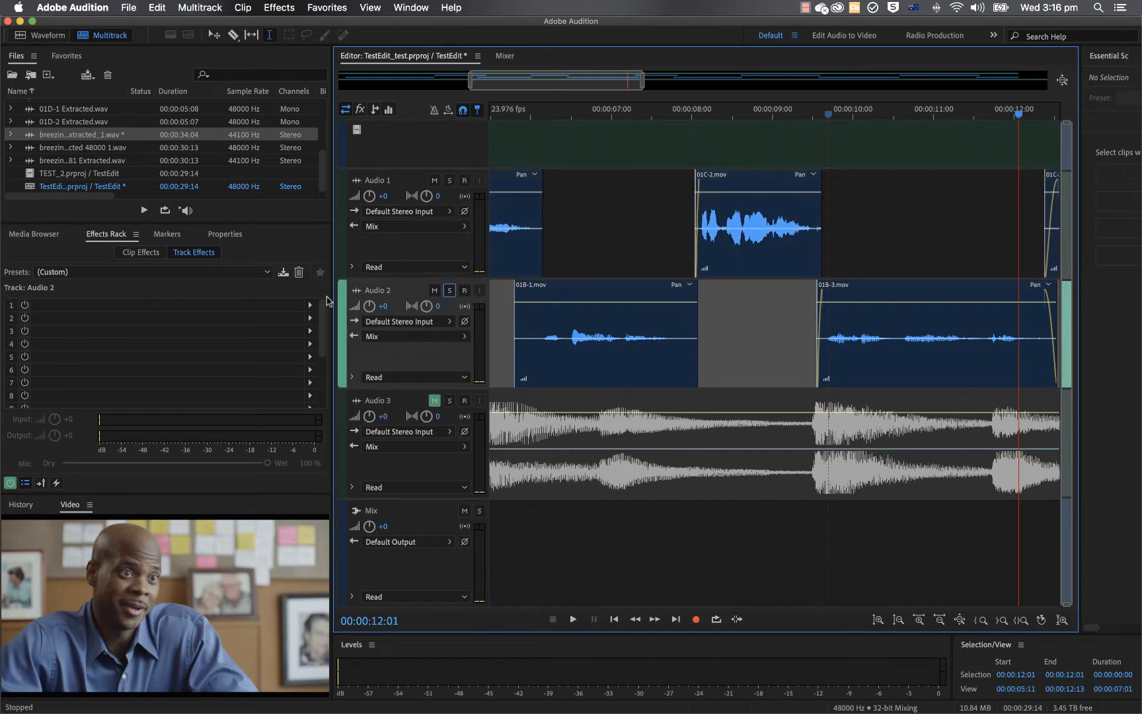
left_click(129, 307)
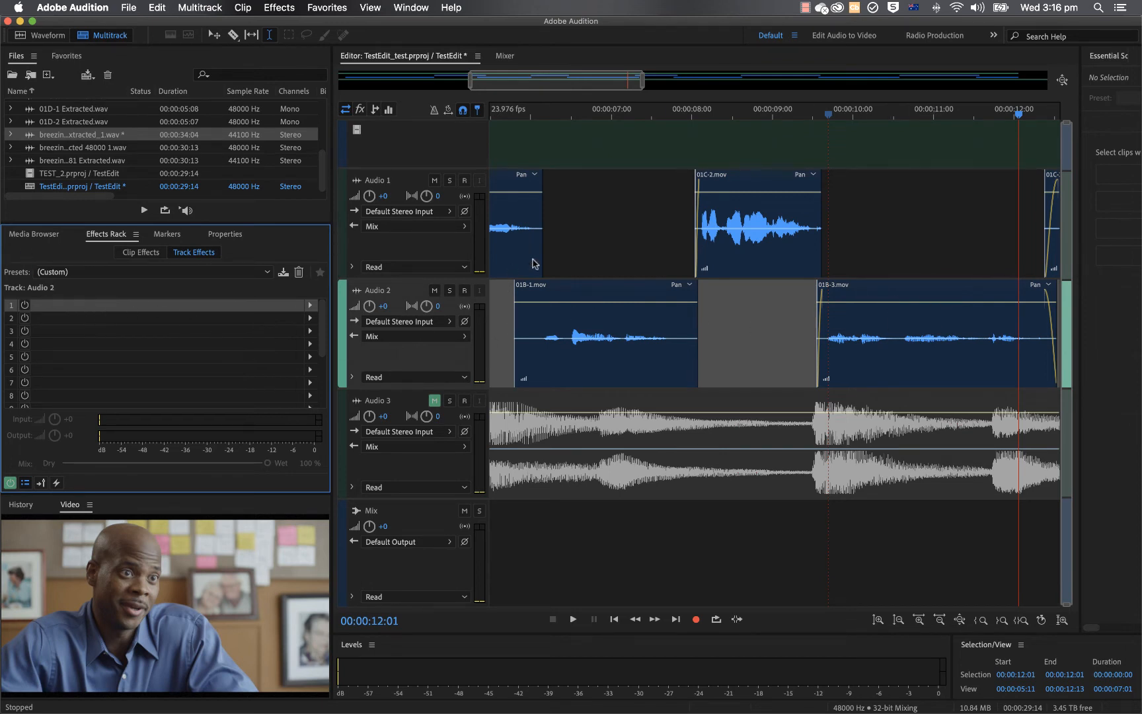
left_click(145, 254)
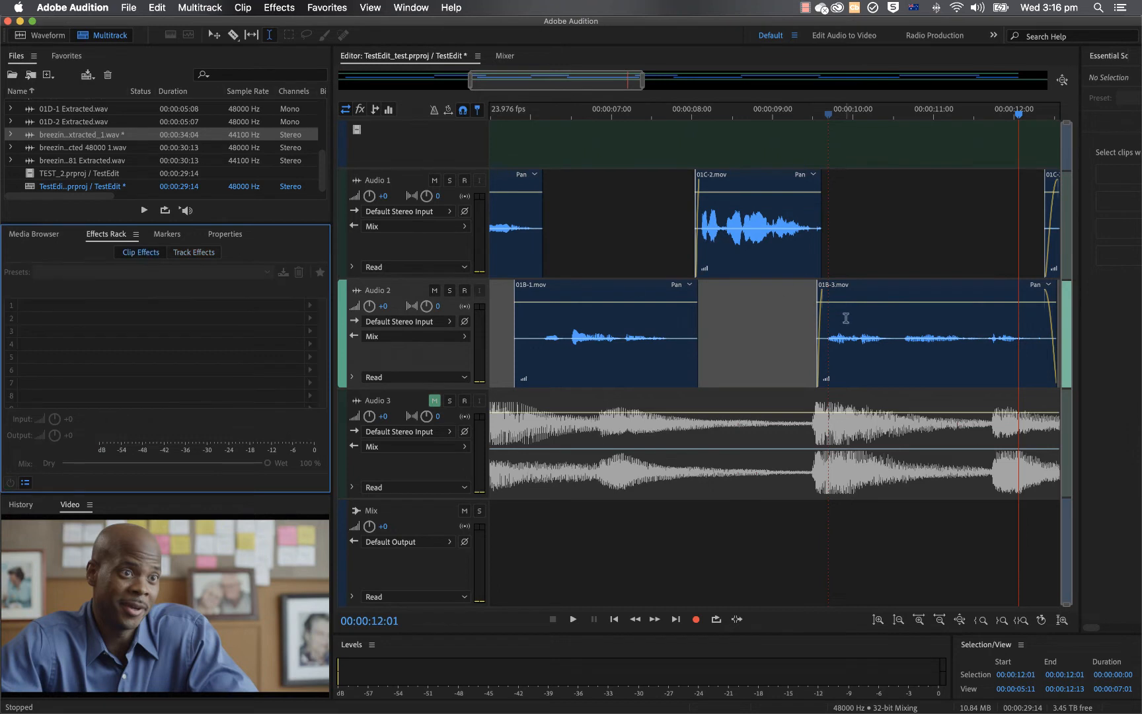
left_click(195, 254)
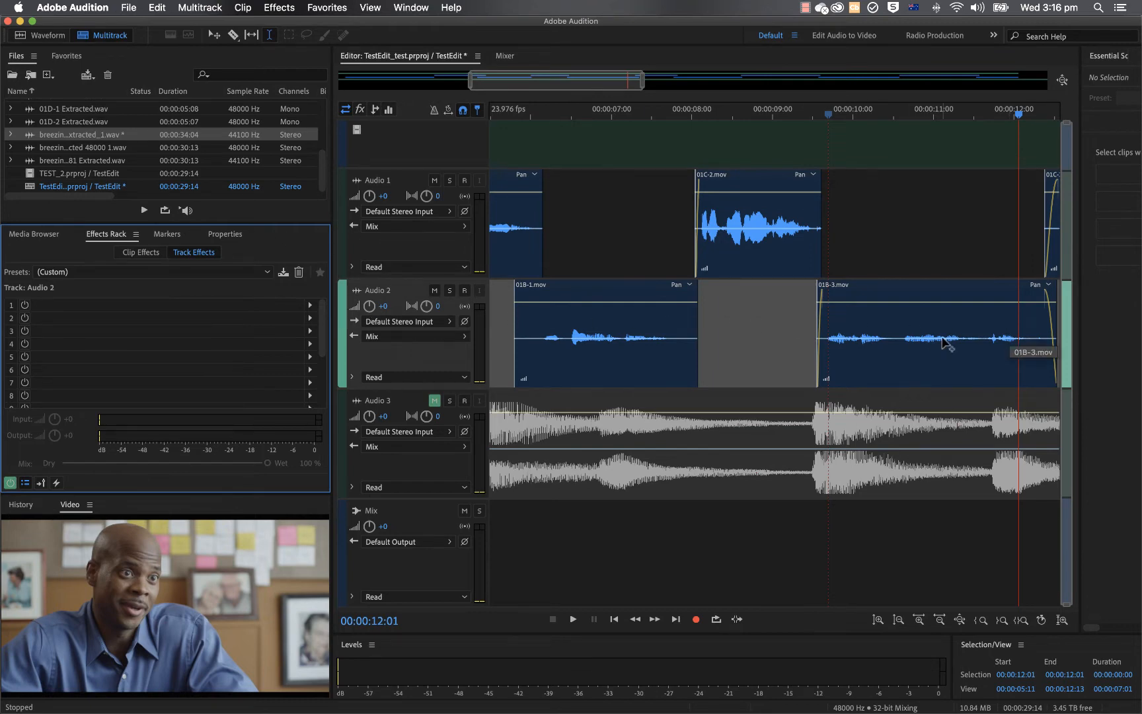
left_click(143, 255)
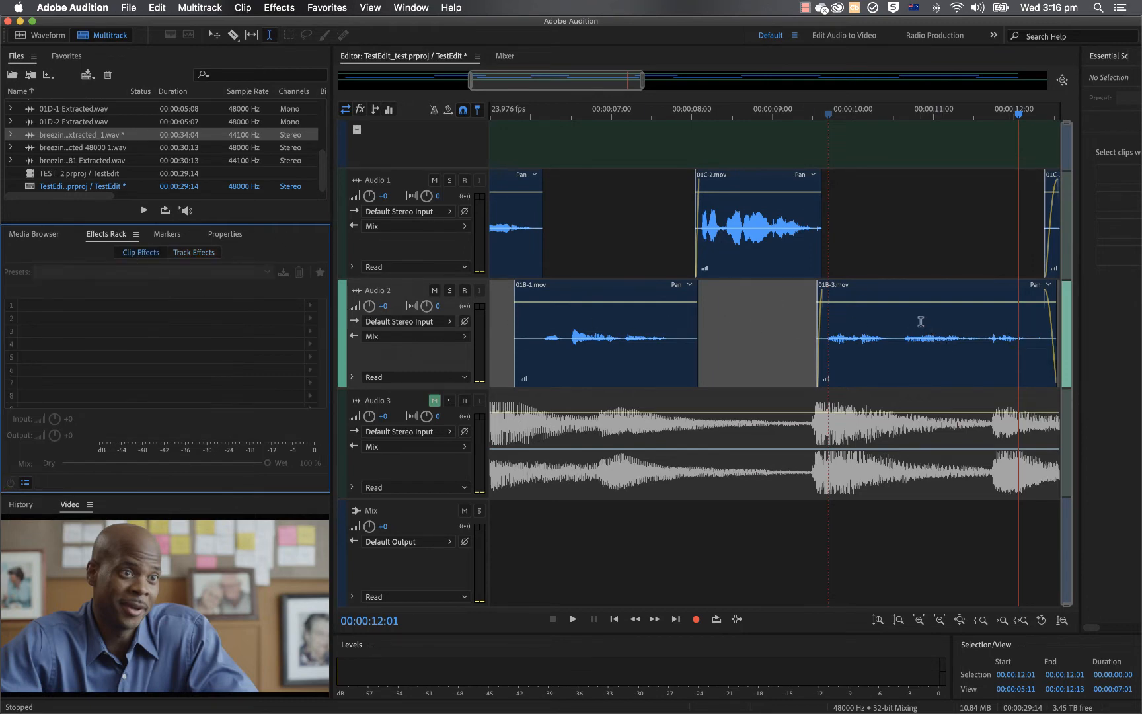
Step: Add a DeEsser as the first clip effect on the 01B-3.mov clip on Audio 2
left_click(921, 323)
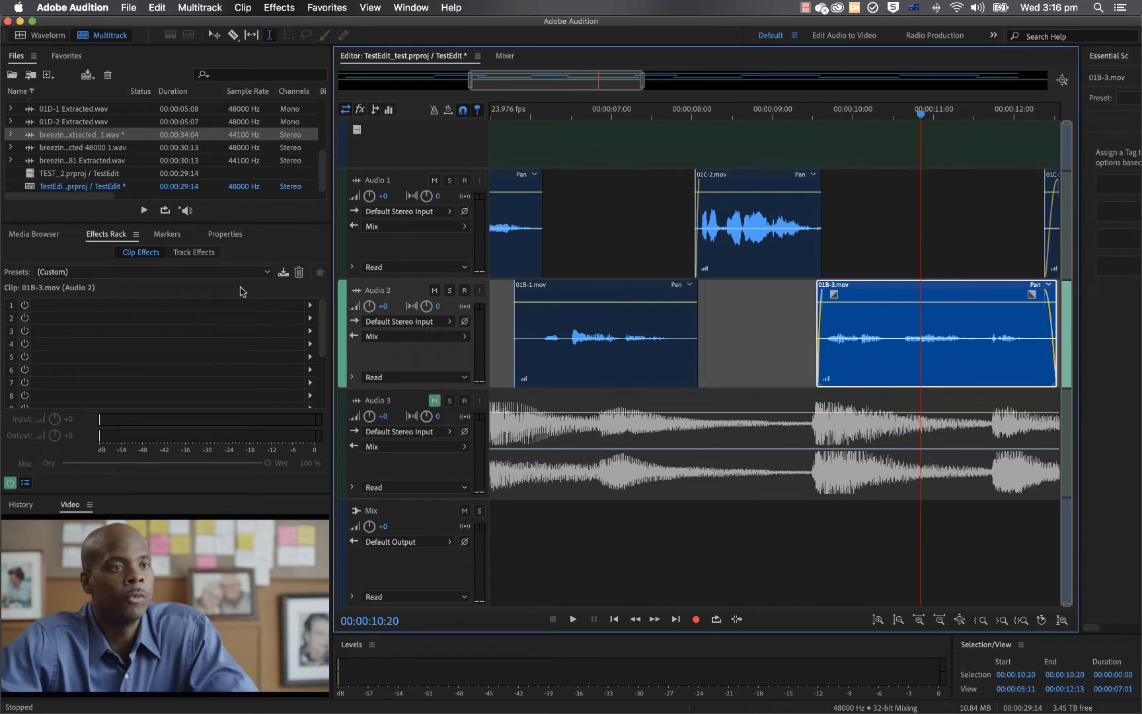
left_click(310, 305)
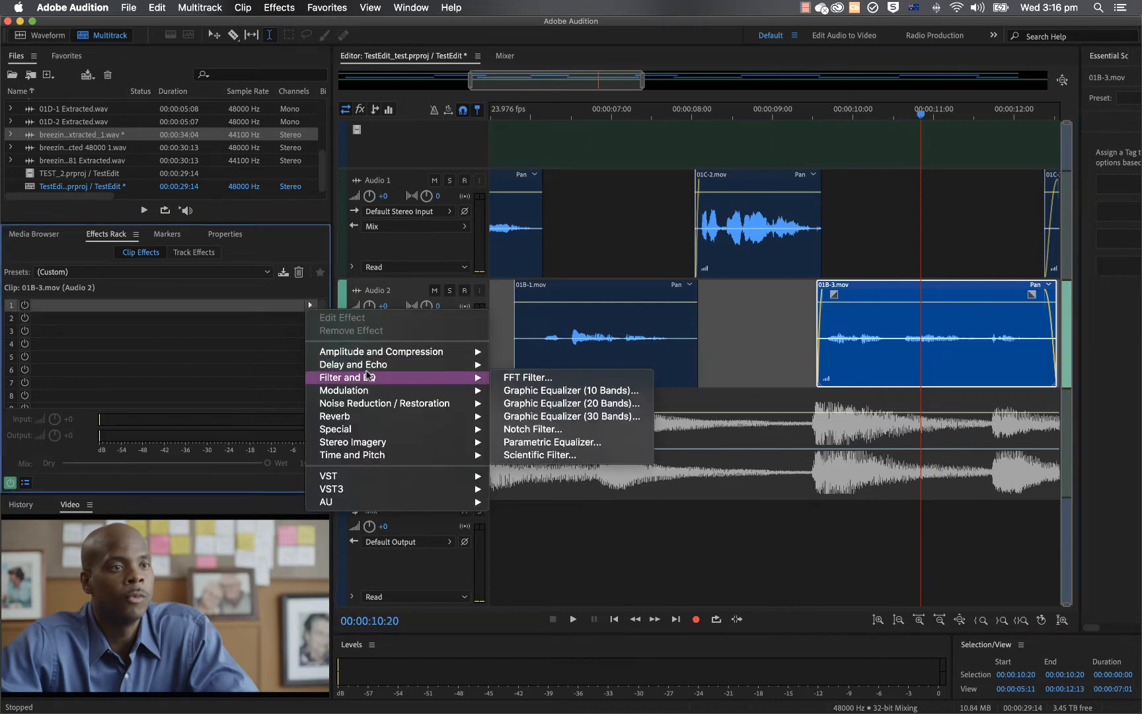
mouse_move(427, 356)
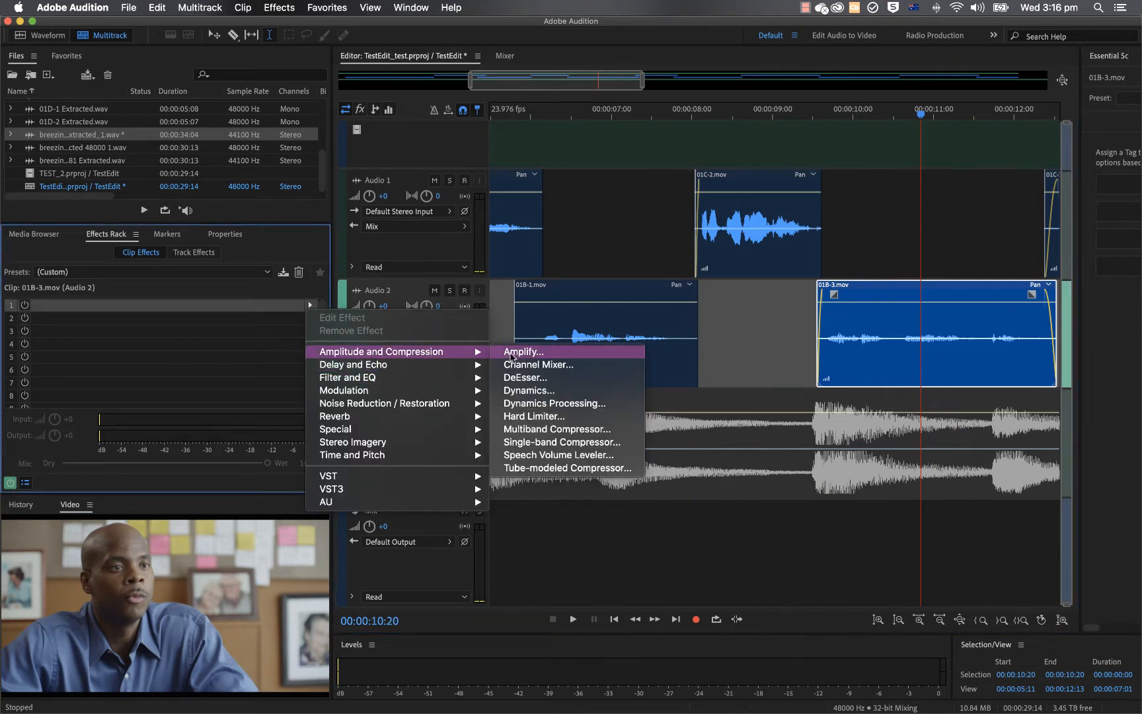
left_click(539, 378)
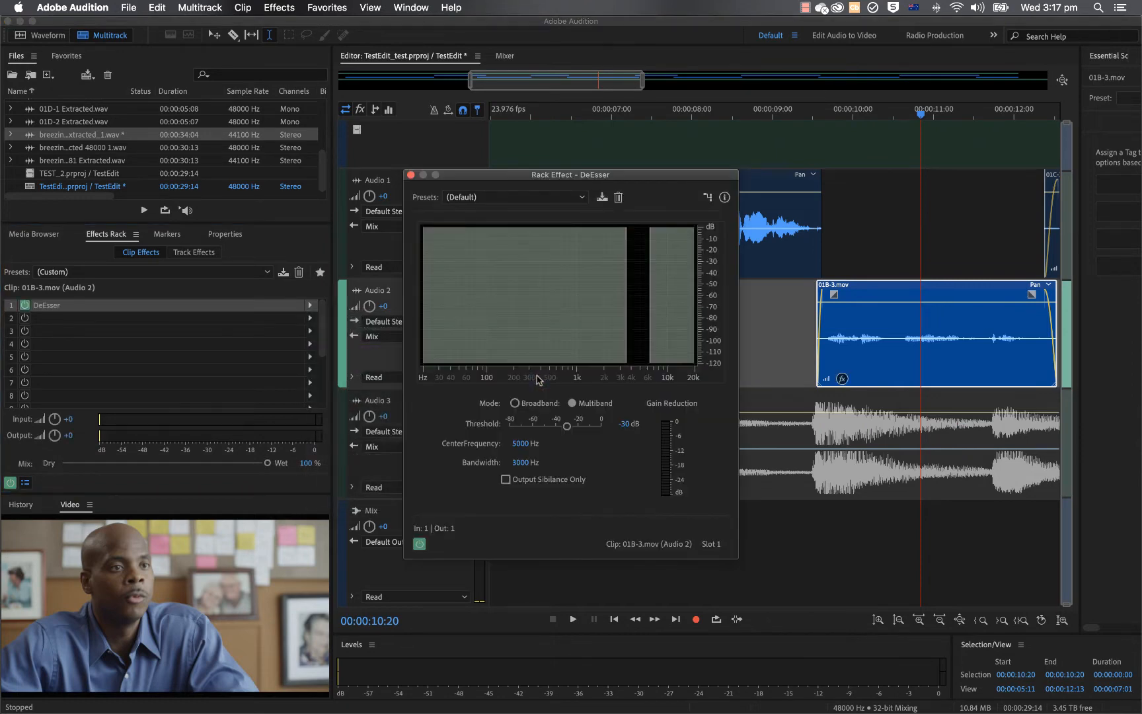
Step: Play the sequence from 00:00:10:20 while lowering the DeEsser threshold to -41.9 dB, and close the effect settings
key("space")
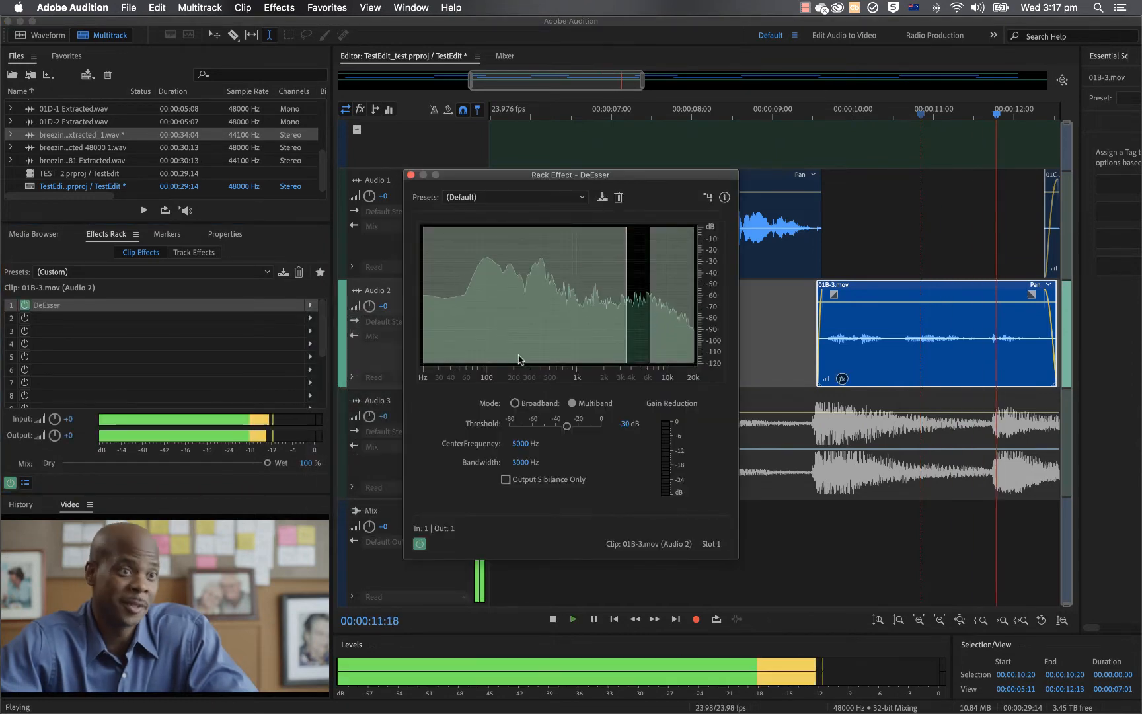
left_click_drag(567, 426, 553, 425)
key("space")
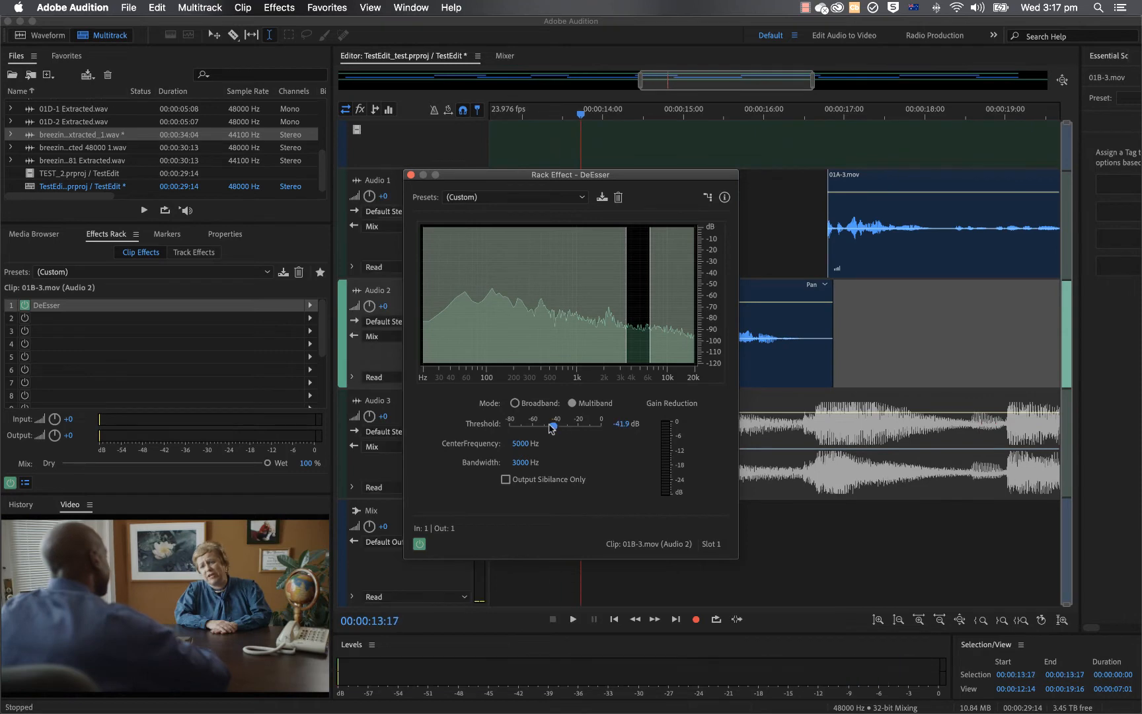
left_click(410, 175)
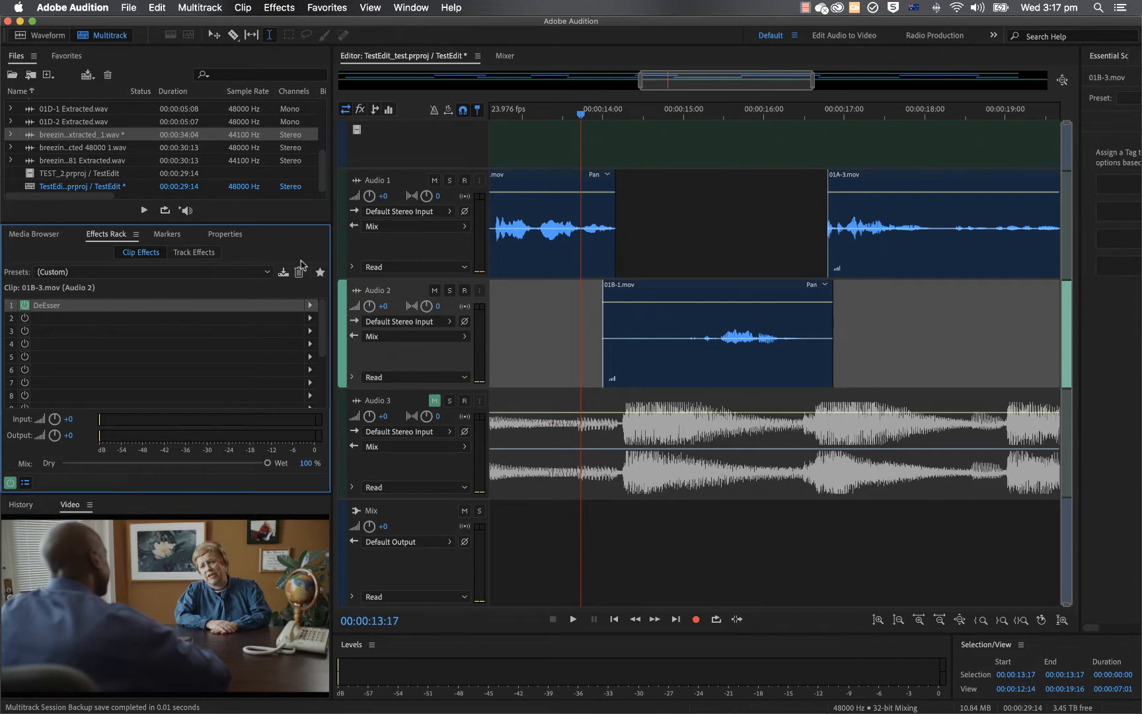
Step: Remove the DeEsser from the 01B-3.mov clip, and look through the available rack presets
left_click(299, 272)
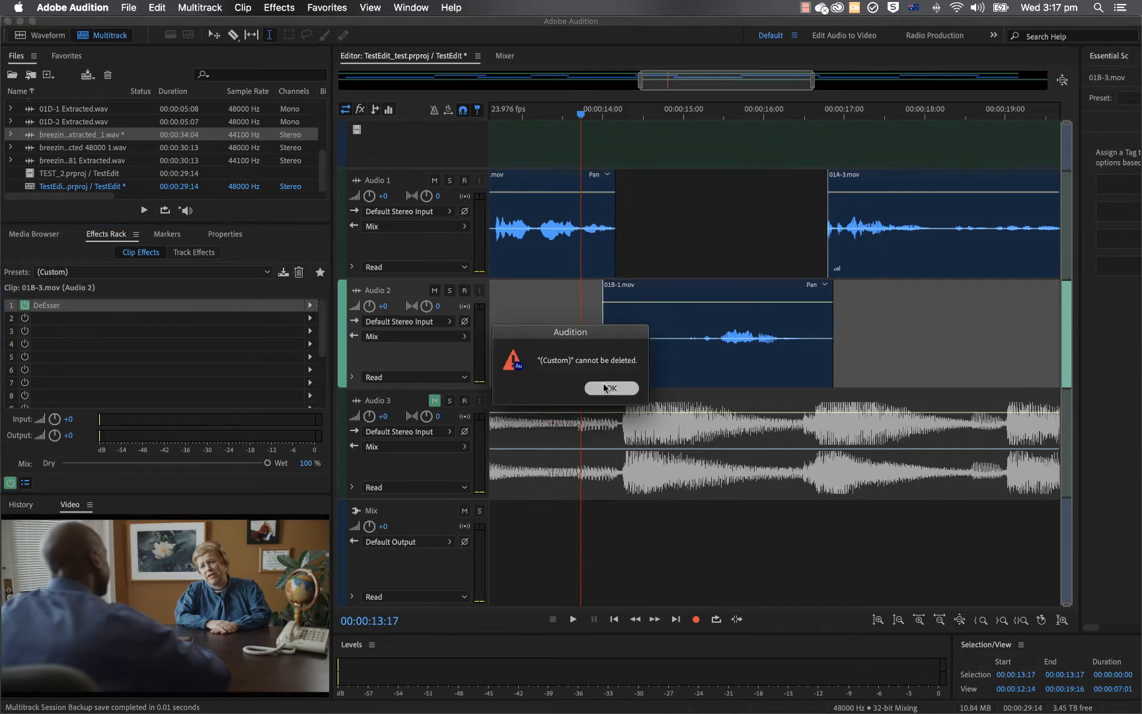
left_click(605, 388)
left_click(310, 305)
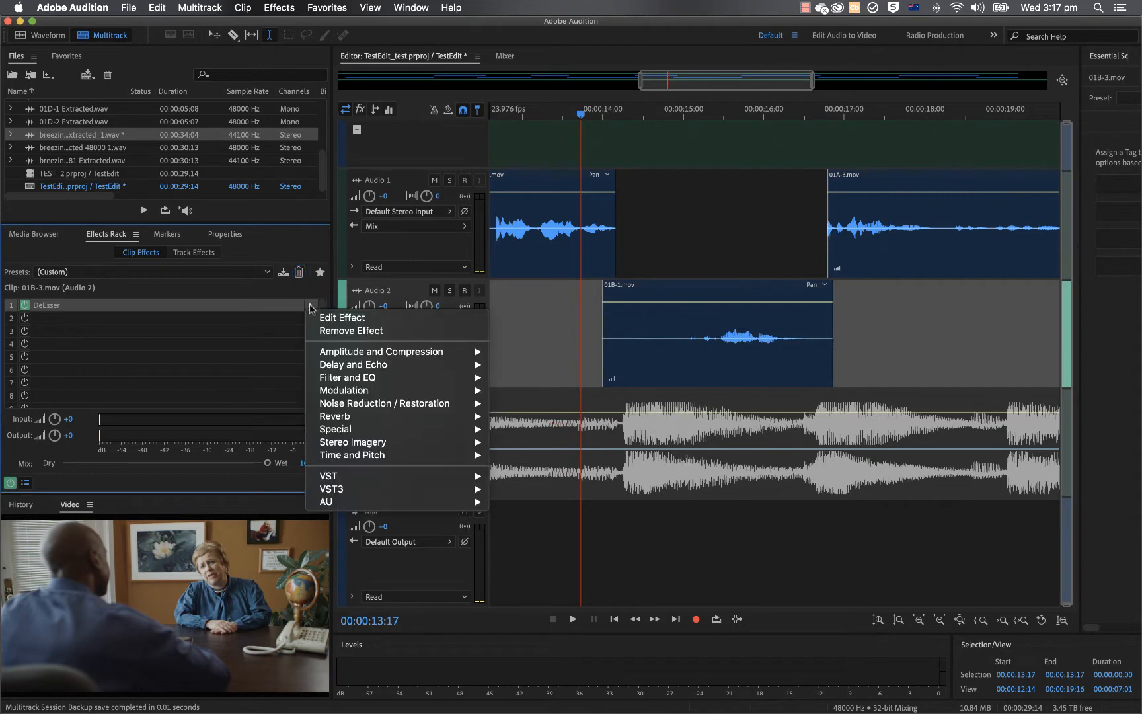
left_click(332, 331)
left_click(77, 271)
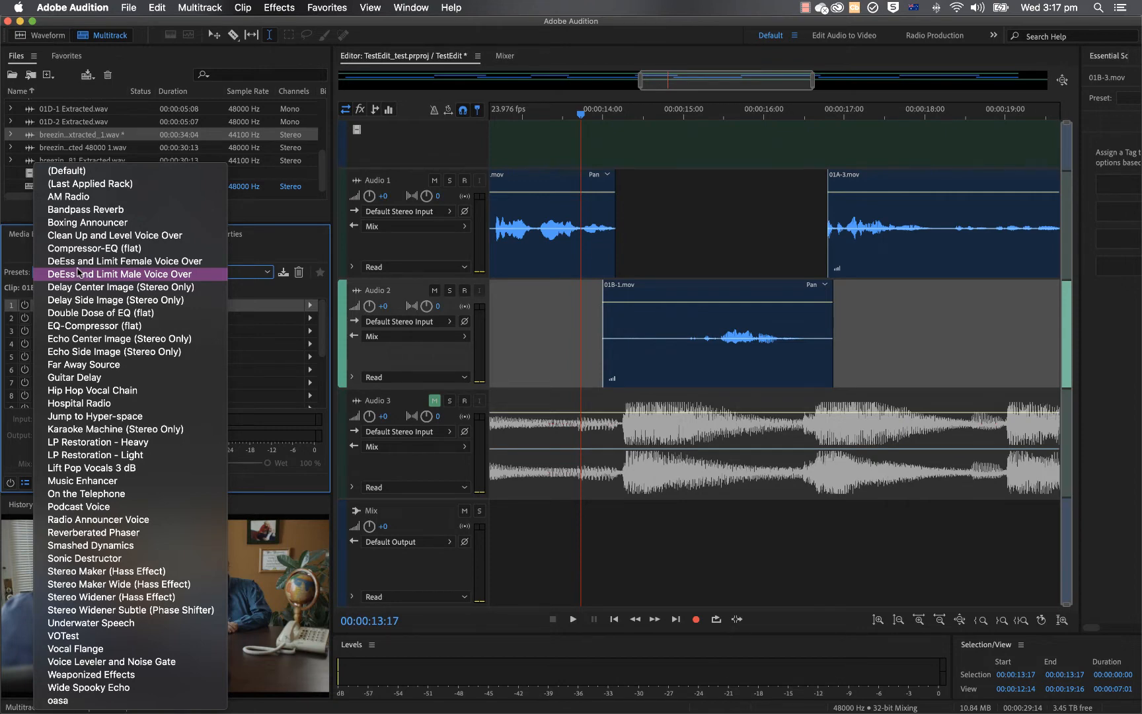
left_click(544, 342)
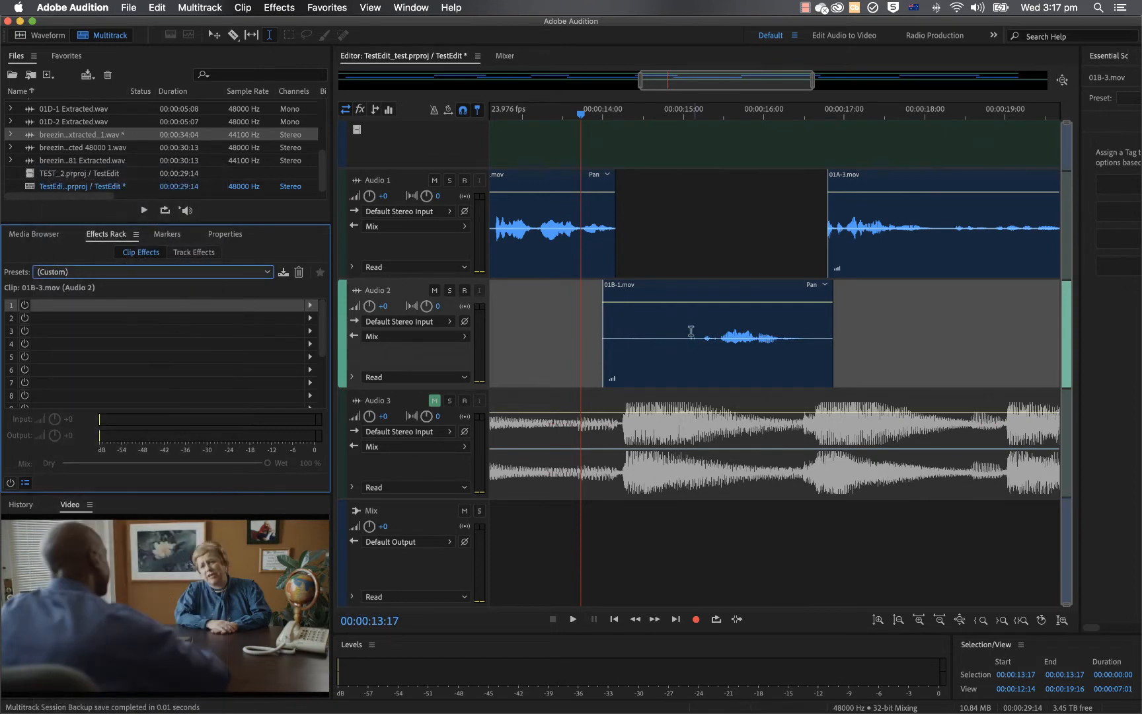
Step: Apply the AM Radio rack preset to the 01B-1.mov clip on Audio 2, and play from 00:00:15:04
left_click(699, 317)
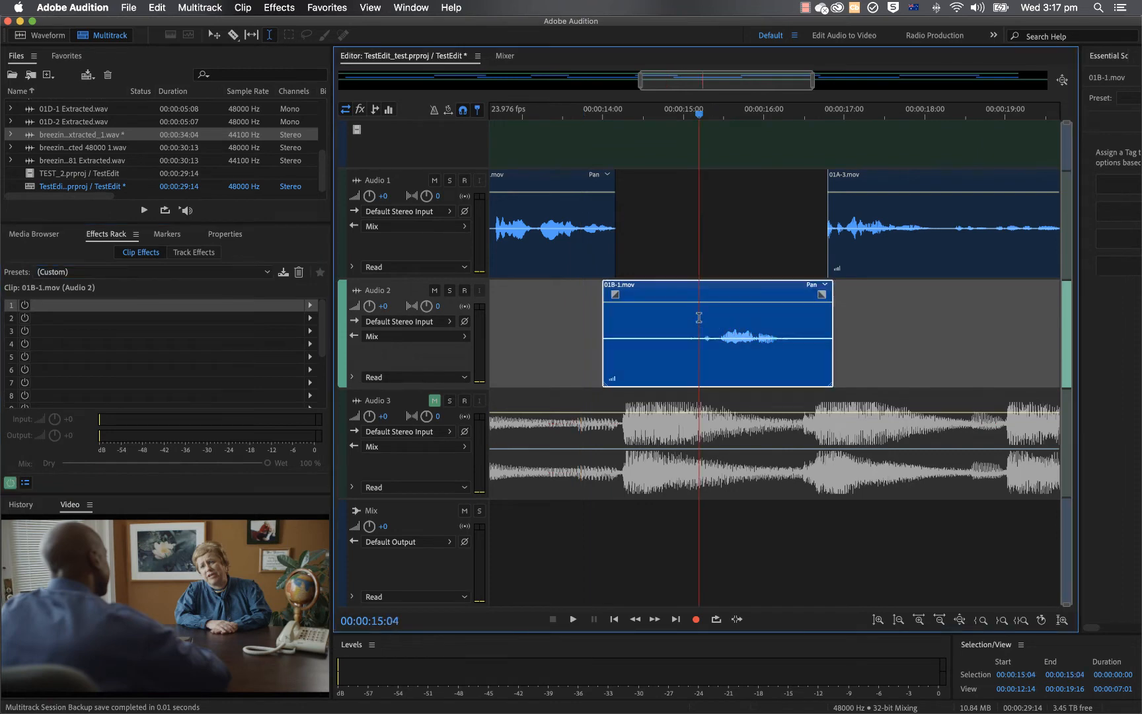
left_click(177, 273)
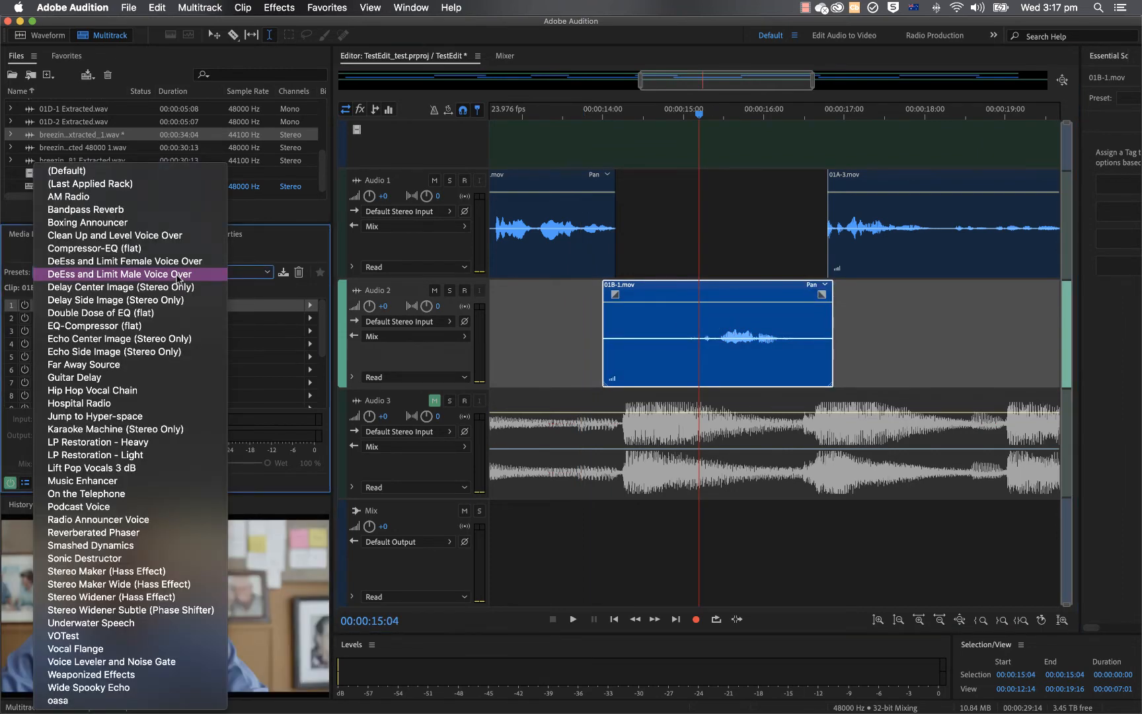
left_click(119, 197)
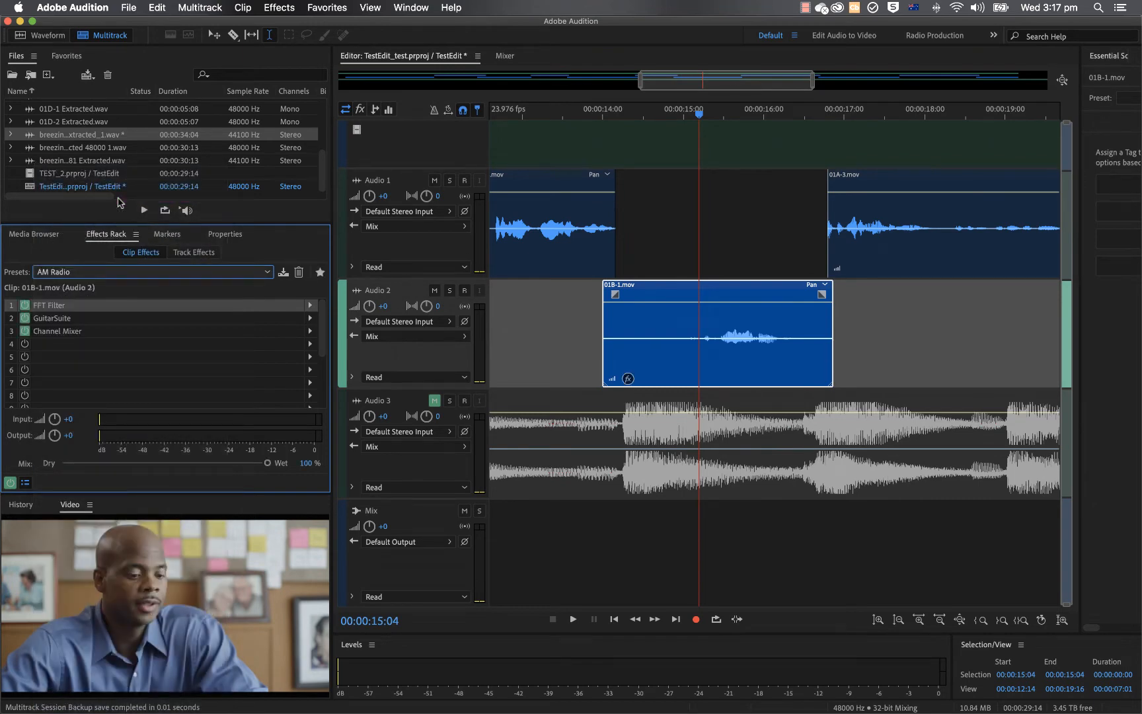
key("space")
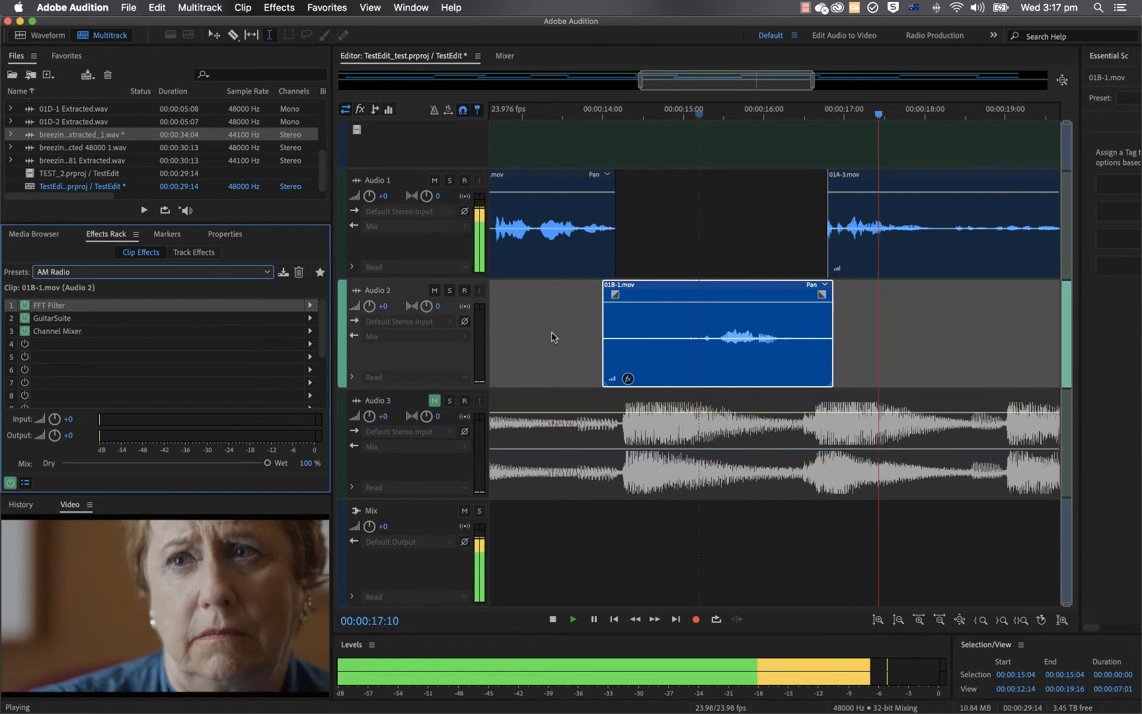
key("space")
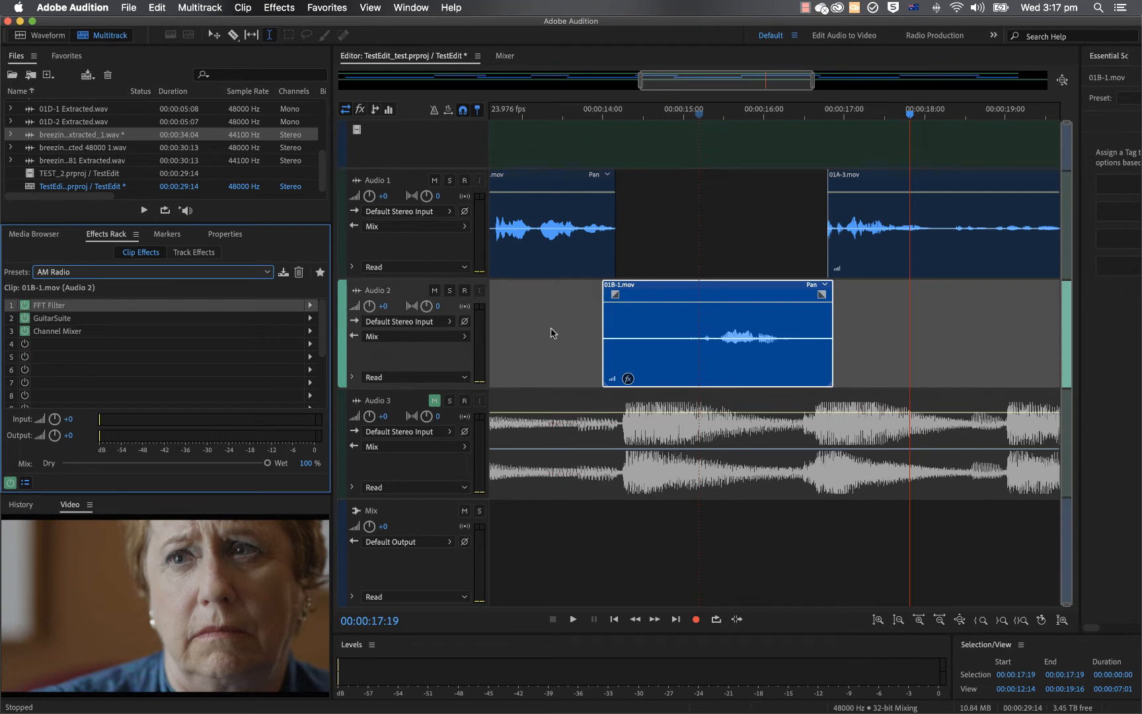
Step: Apply the Karaoke Machine (Stereo Only) rack preset to the 01B-1.mov clip, and preview it from 00:00:14:15
left_click(70, 272)
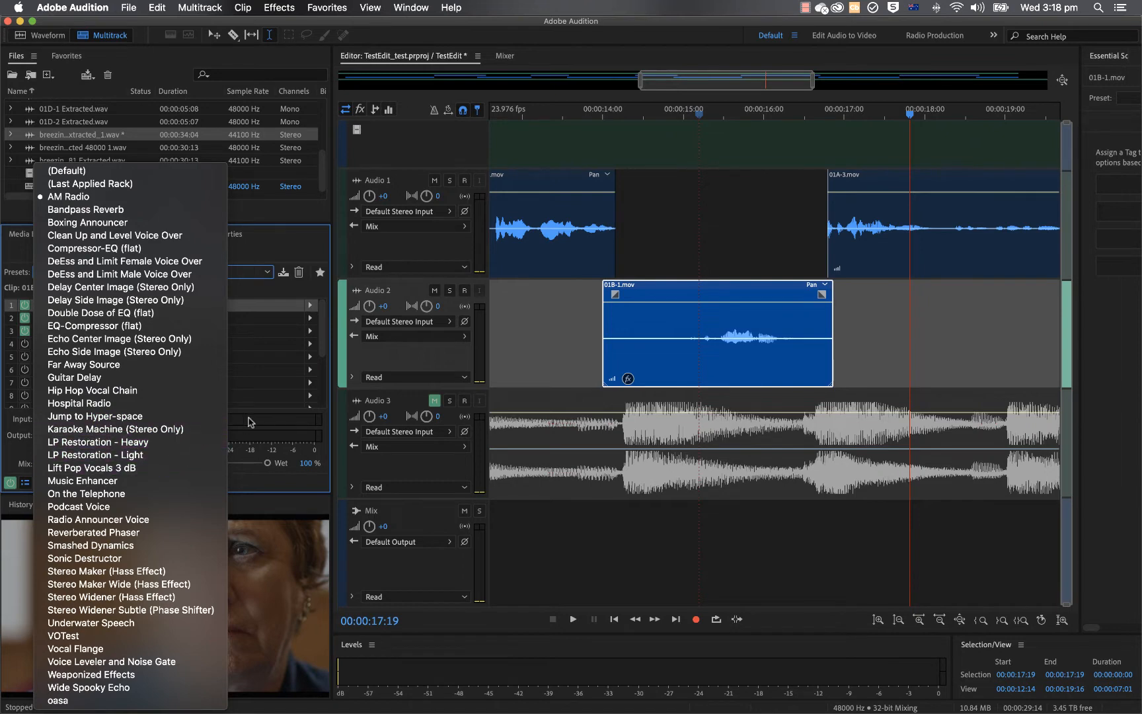
left_click(116, 431)
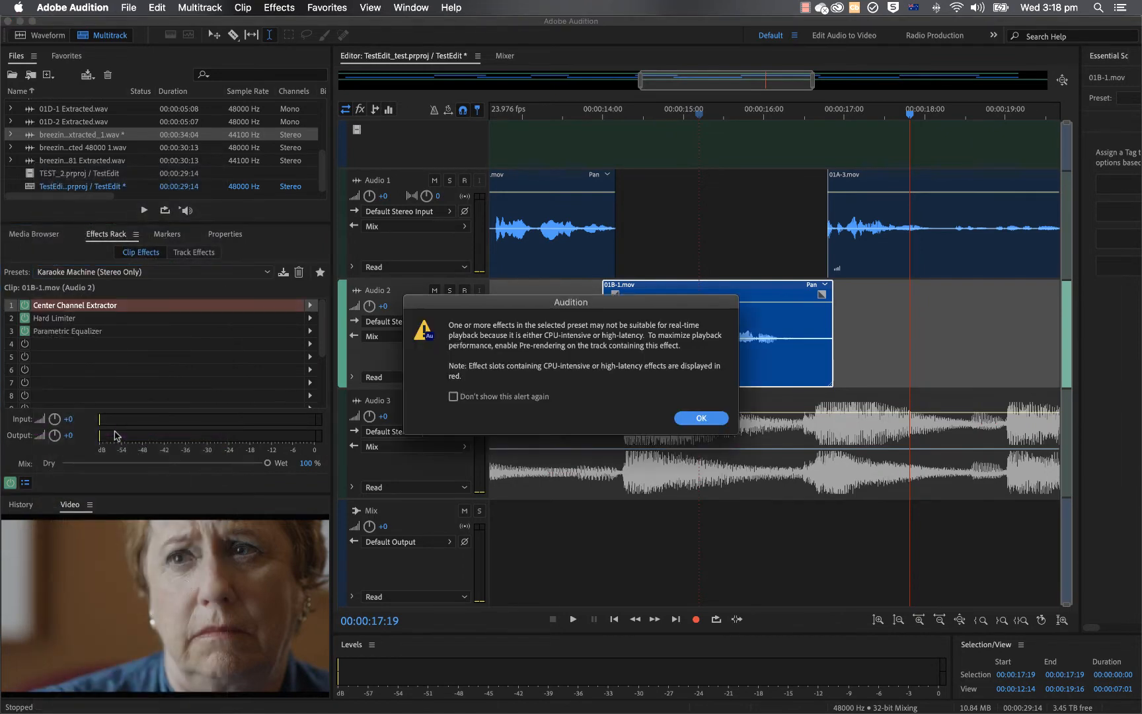
left_click(703, 417)
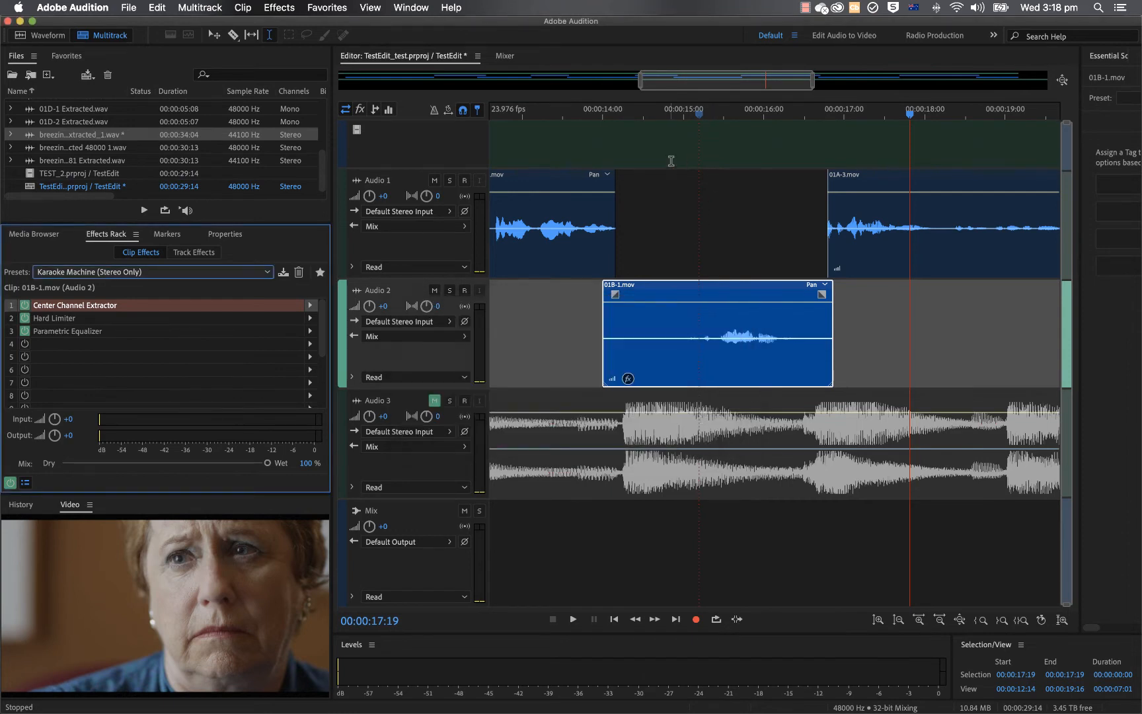
left_click(655, 113)
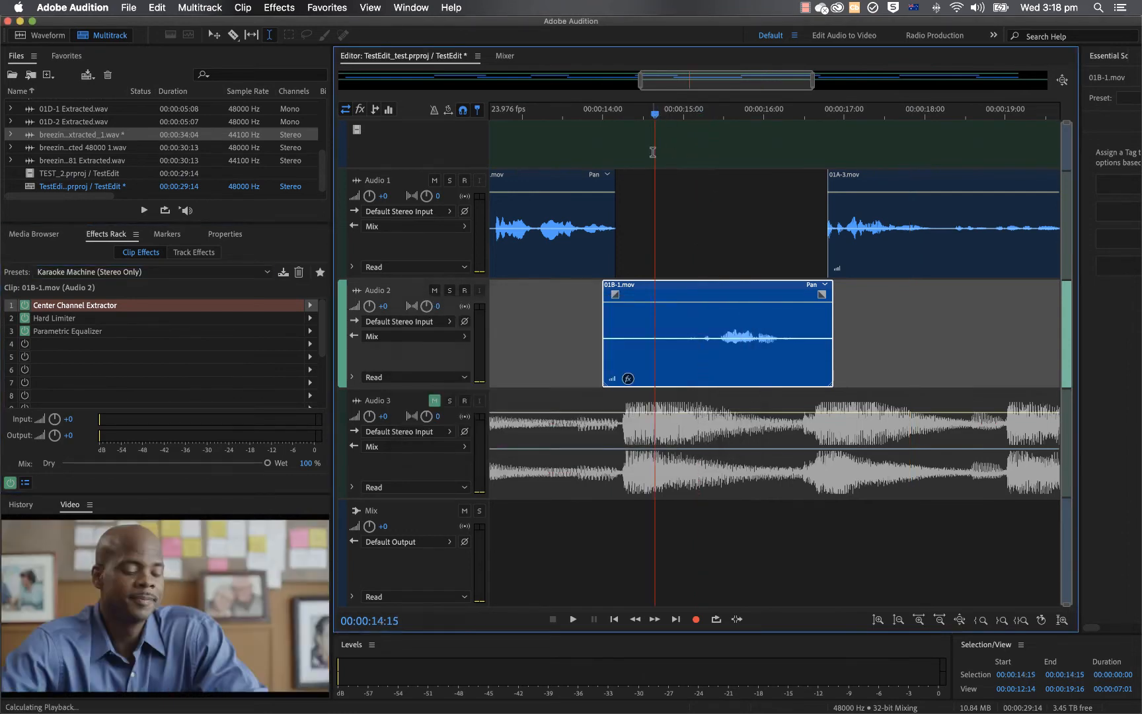
key("space")
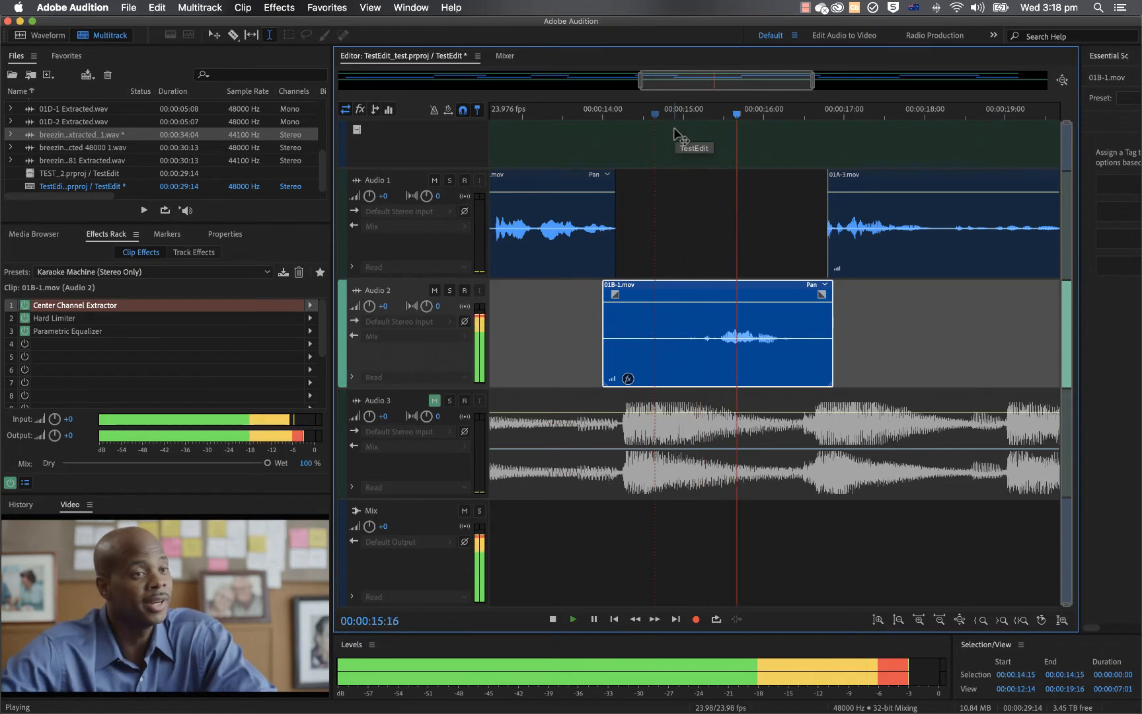
key("space")
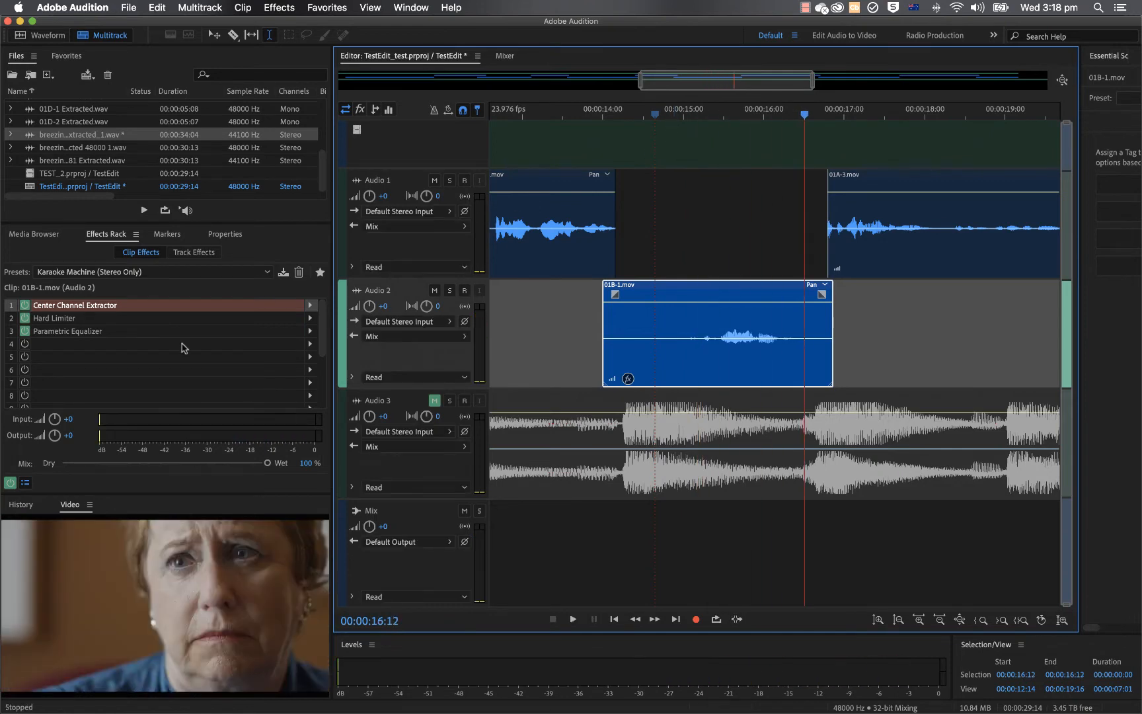
Step: Remove the Center Channel Extractor and the Hard Limiter from the 01B-1.mov clip's effects
left_click(310, 309)
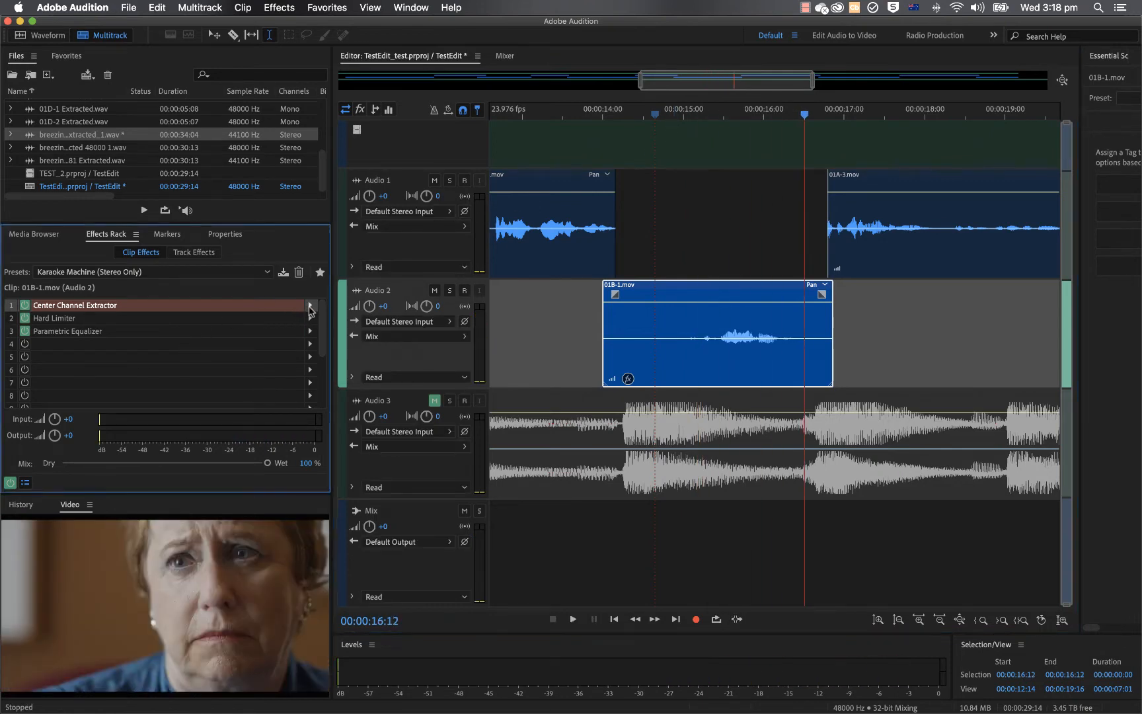
left_click(310, 308)
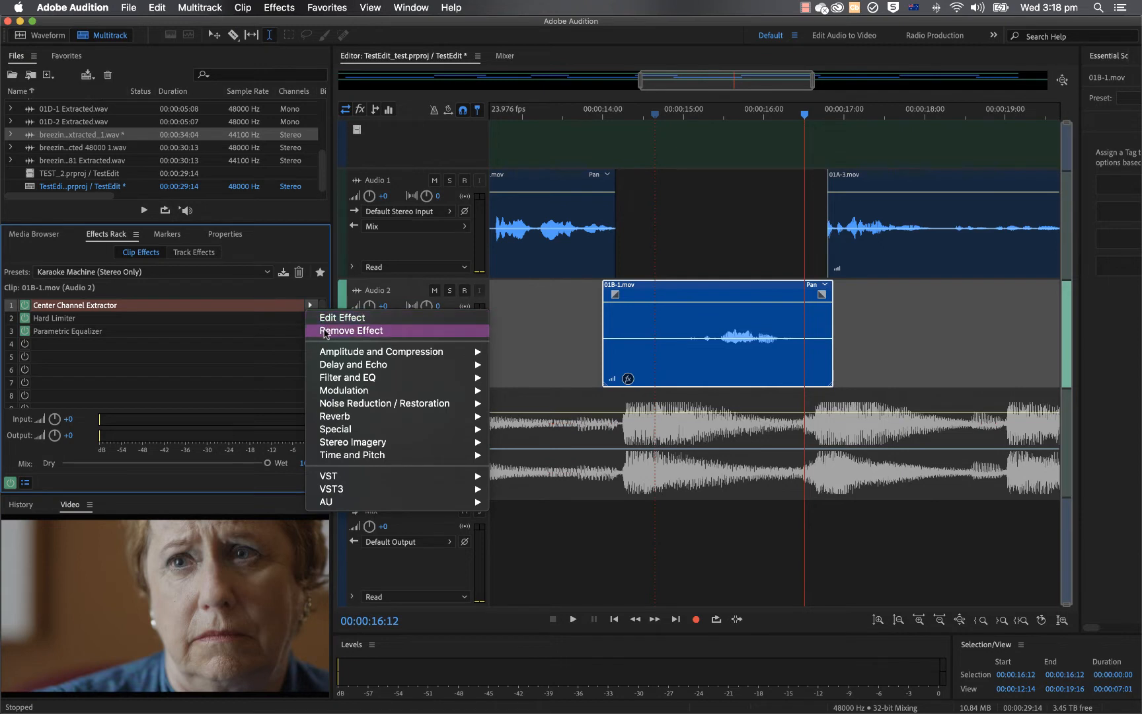
left_click(325, 332)
left_click(310, 320)
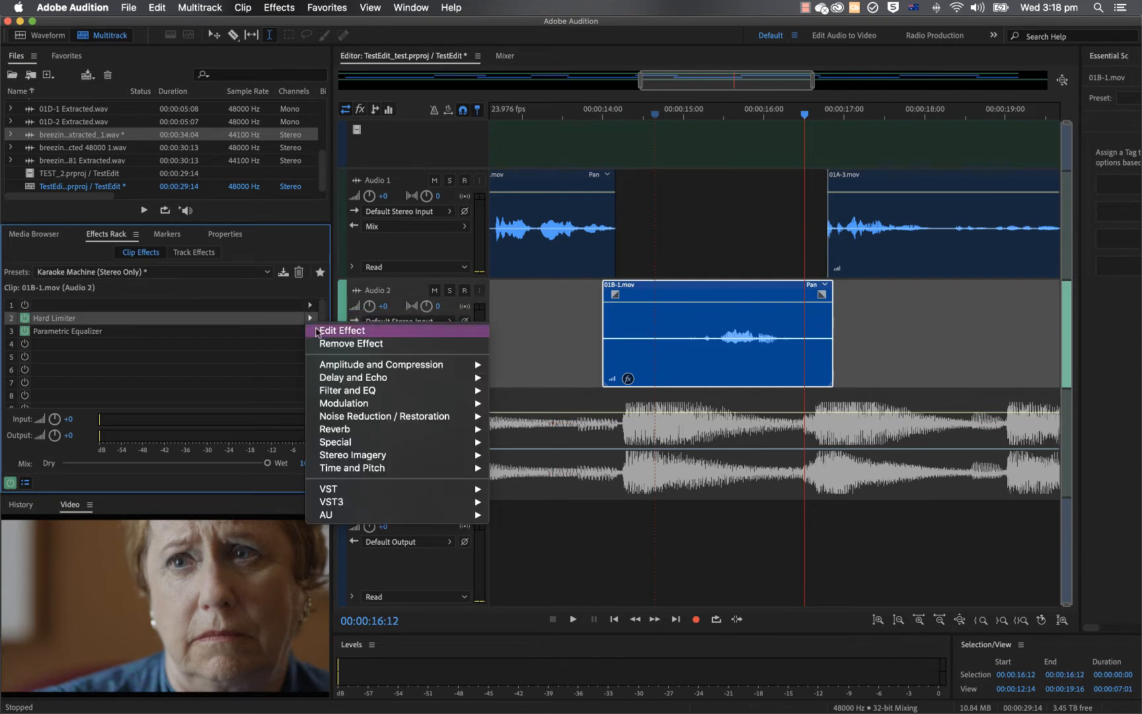
left_click(327, 337)
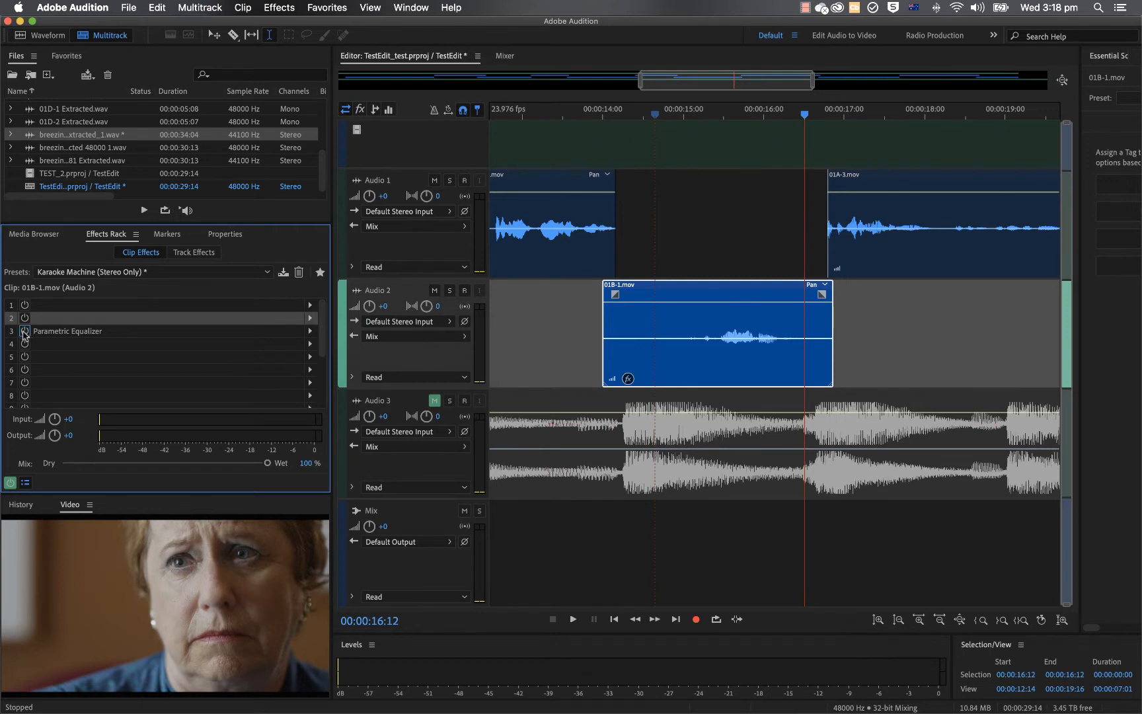
Step: Play the 01B-1.mov clip from 00:00:15:11 to compare its sound with the Parametric Equalizer bypassed and enabled
left_click(721, 111)
key("space")
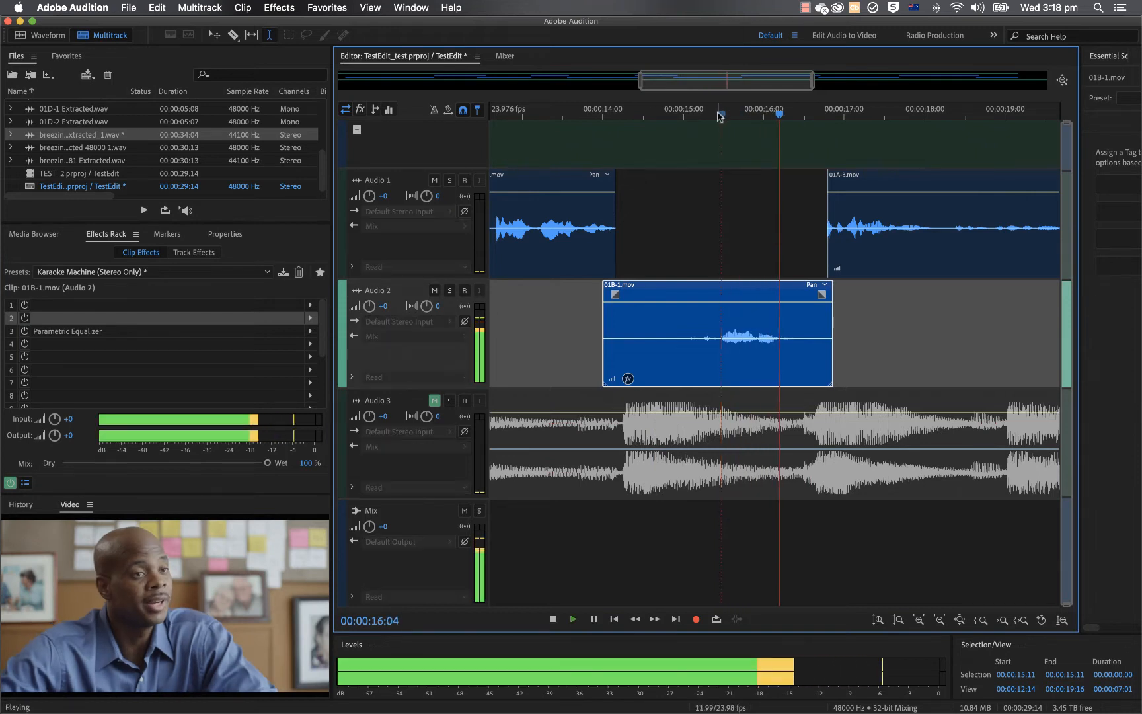
left_click(25, 334)
left_click(24, 332)
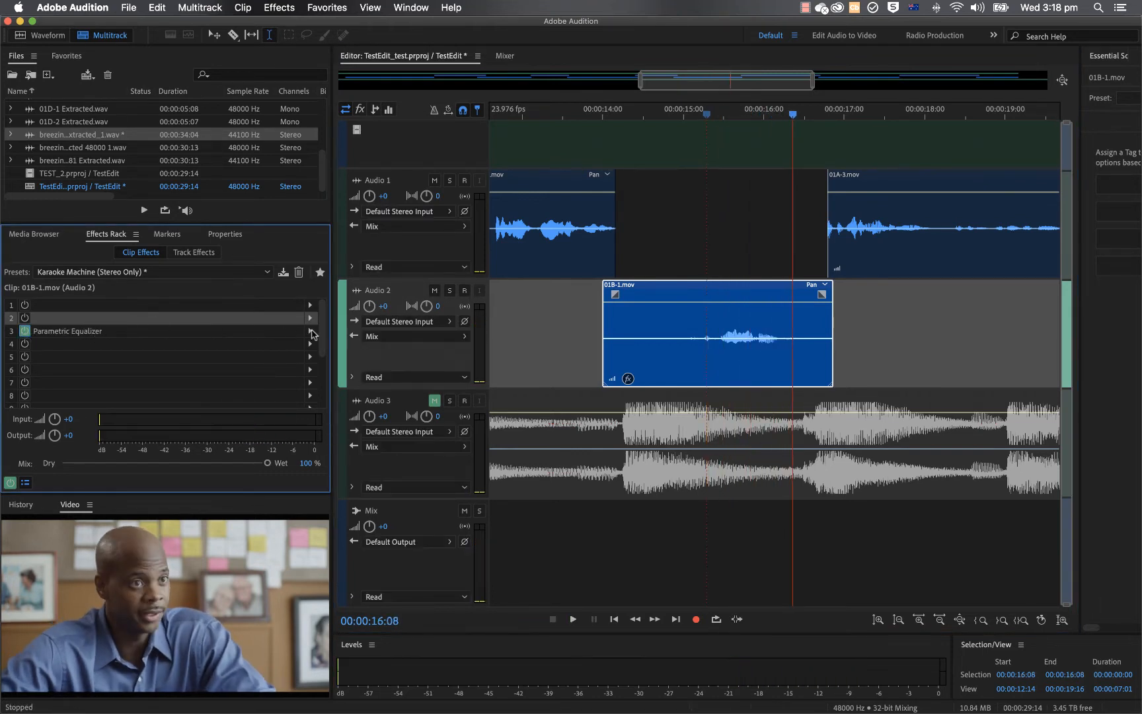
Step: Open the Parametric Equalizer settings of the 01B-1.mov clip to examine the curve and bands, and close them
left_click(310, 331)
left_click(339, 345)
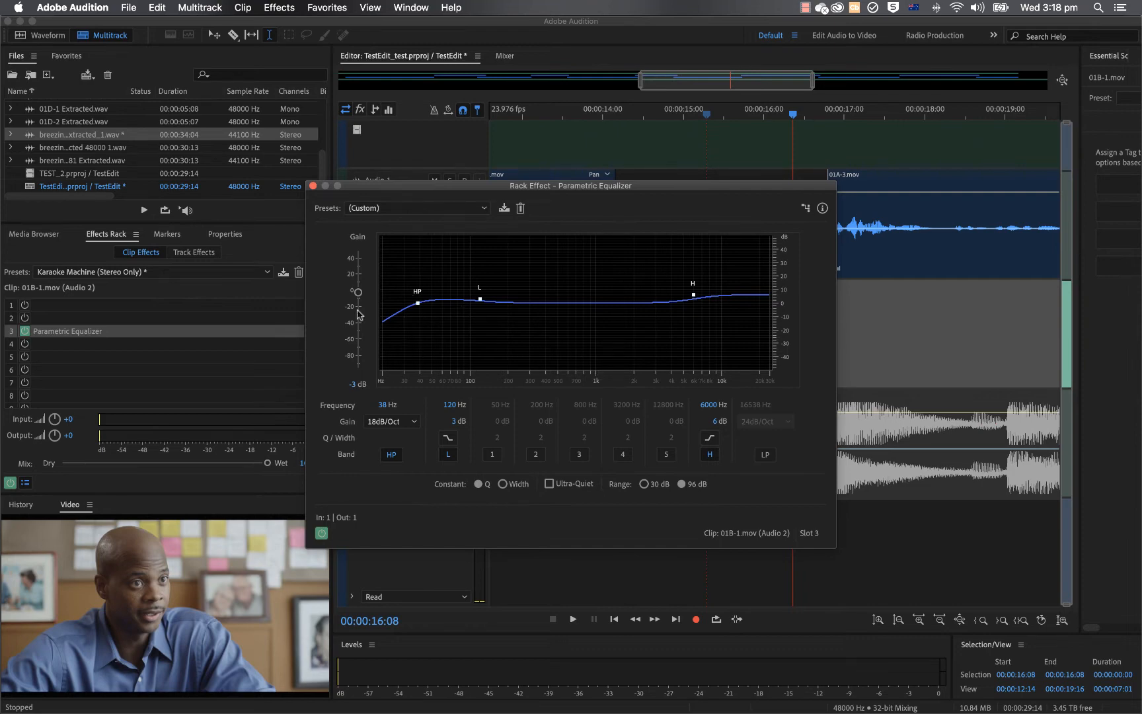
left_click(312, 185)
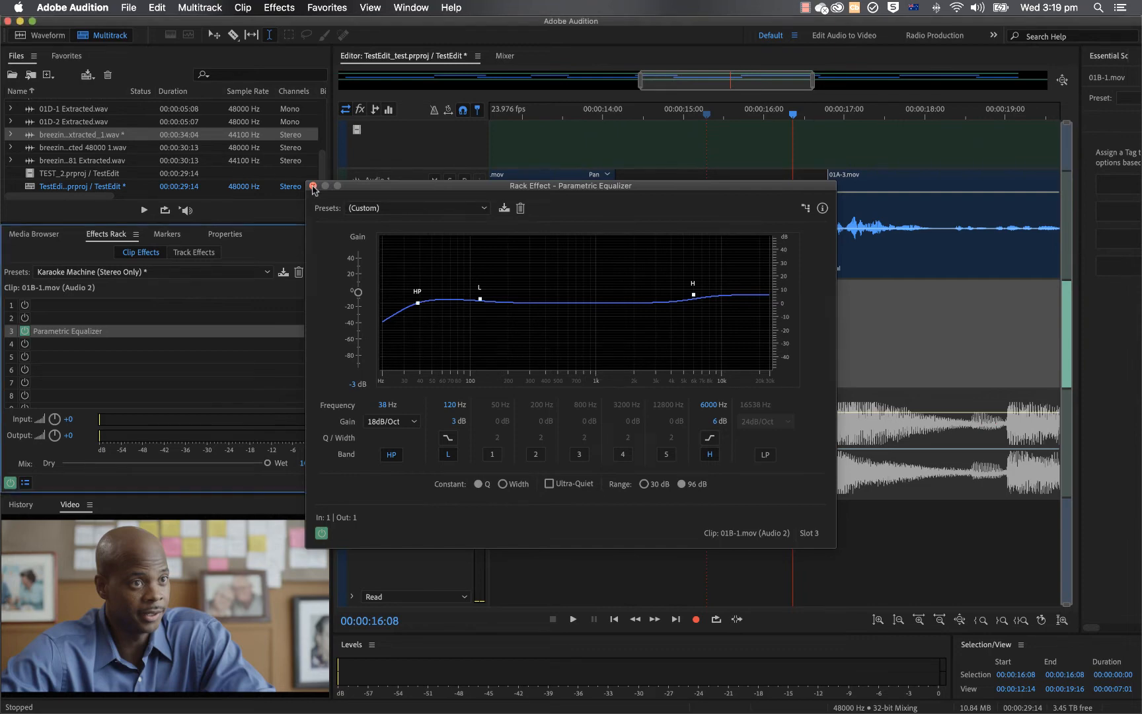
Step: Remove the Parametric Equalizer from the 01B-1.mov clip, and show the track effects of Audio 2
left_click(310, 332)
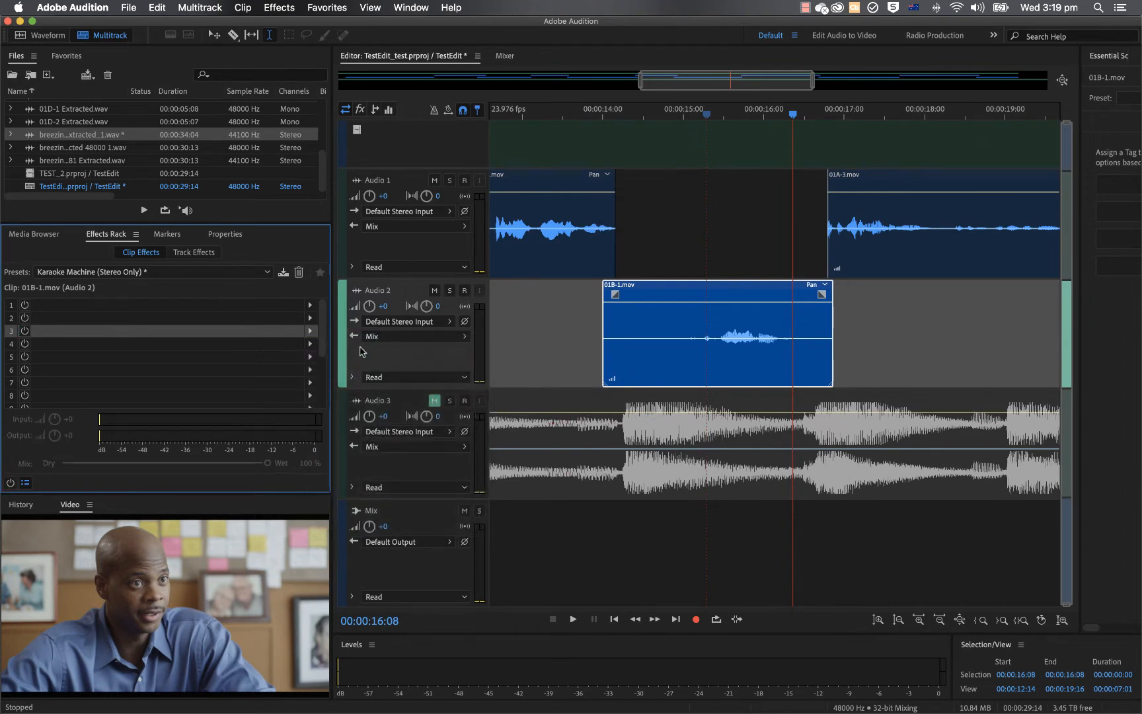
left_click(194, 253)
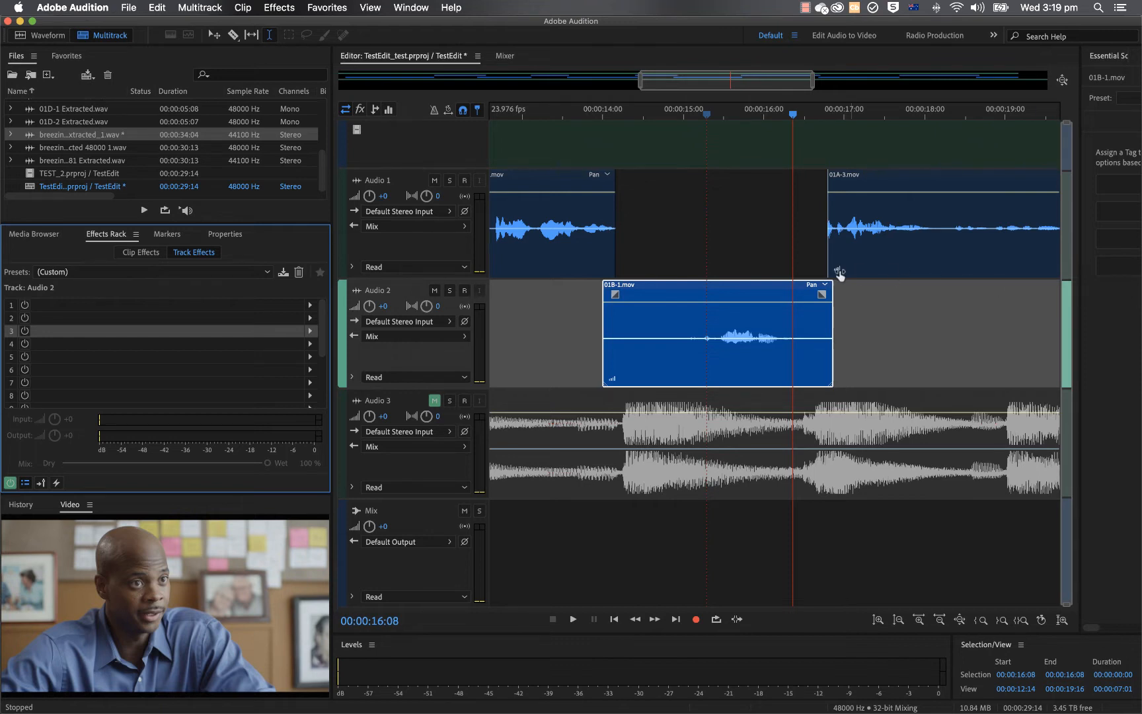
left_click(138, 306)
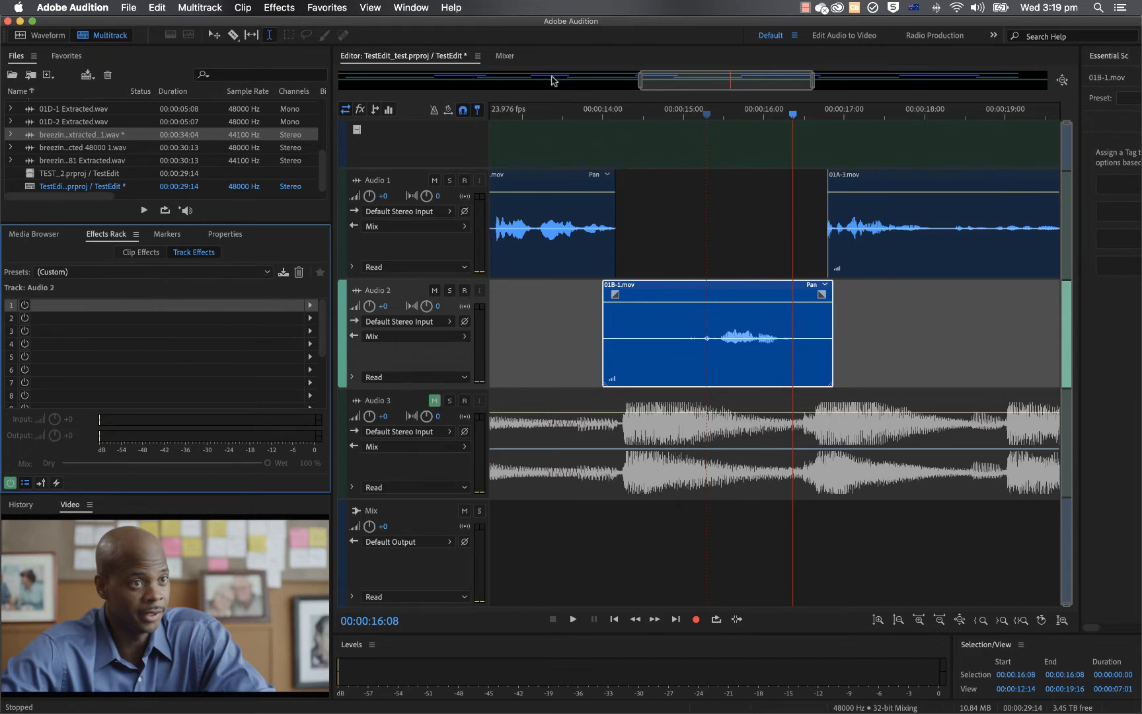
Step: Open the Mixer and examine the effect categories and output routing options available for the Audio 1 track
left_click(506, 57)
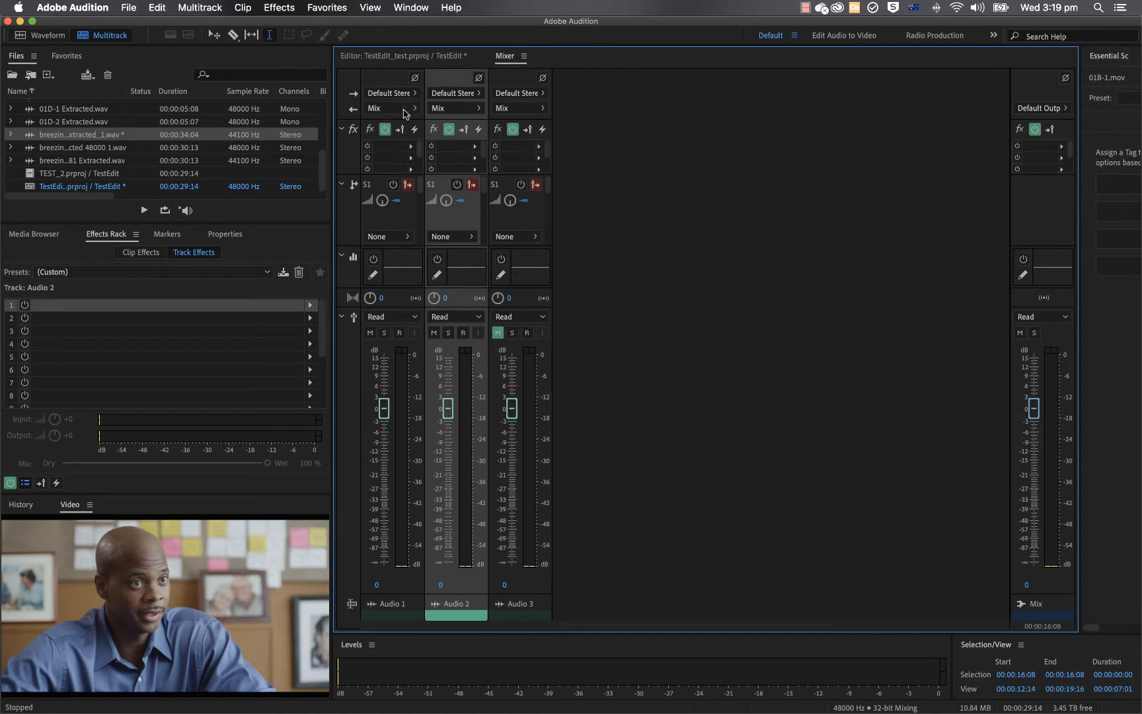
left_click(410, 147)
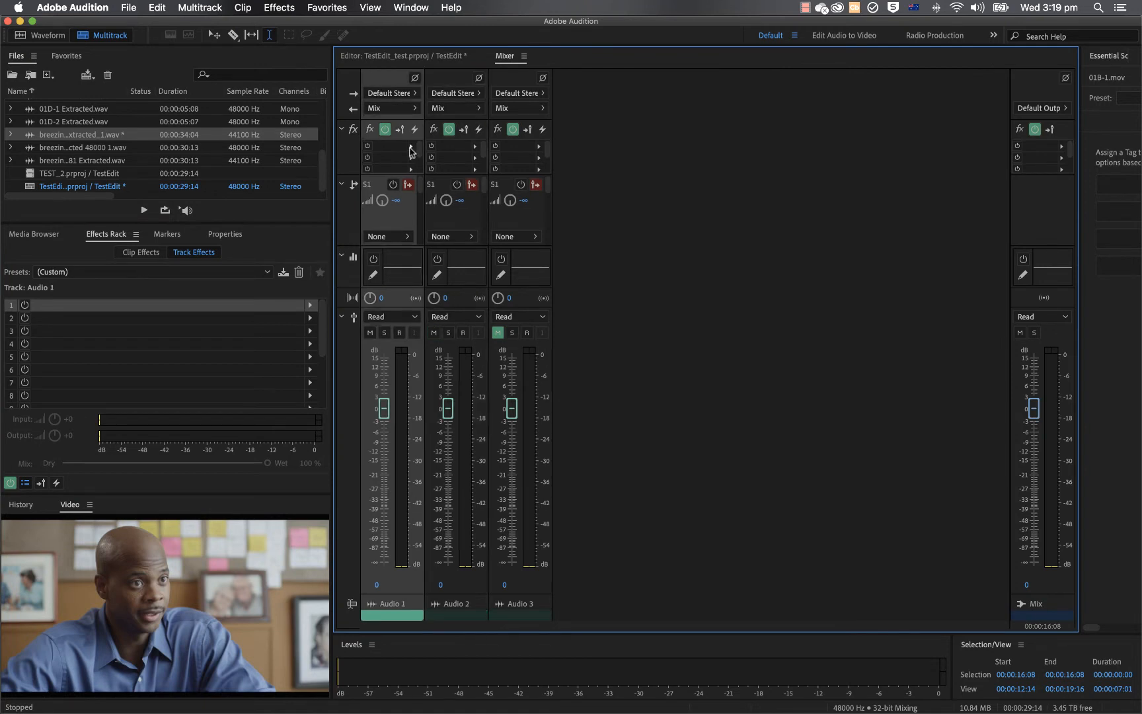
left_click(409, 148)
left_click(410, 147)
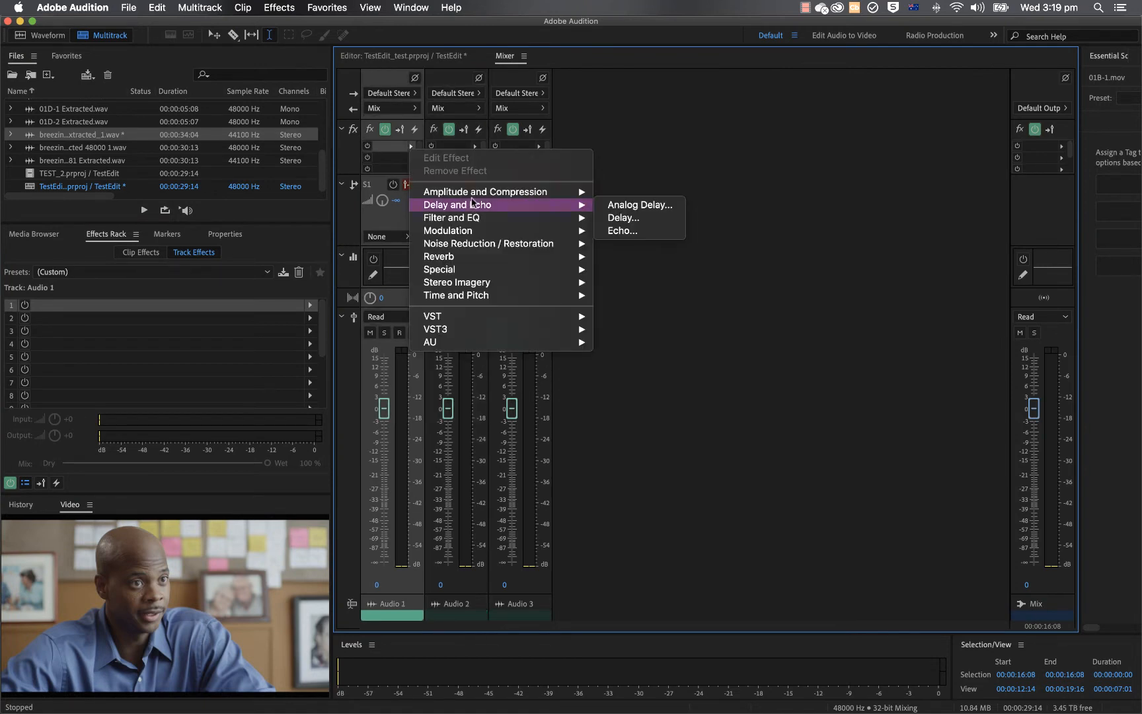
mouse_move(471, 196)
left_click(814, 111)
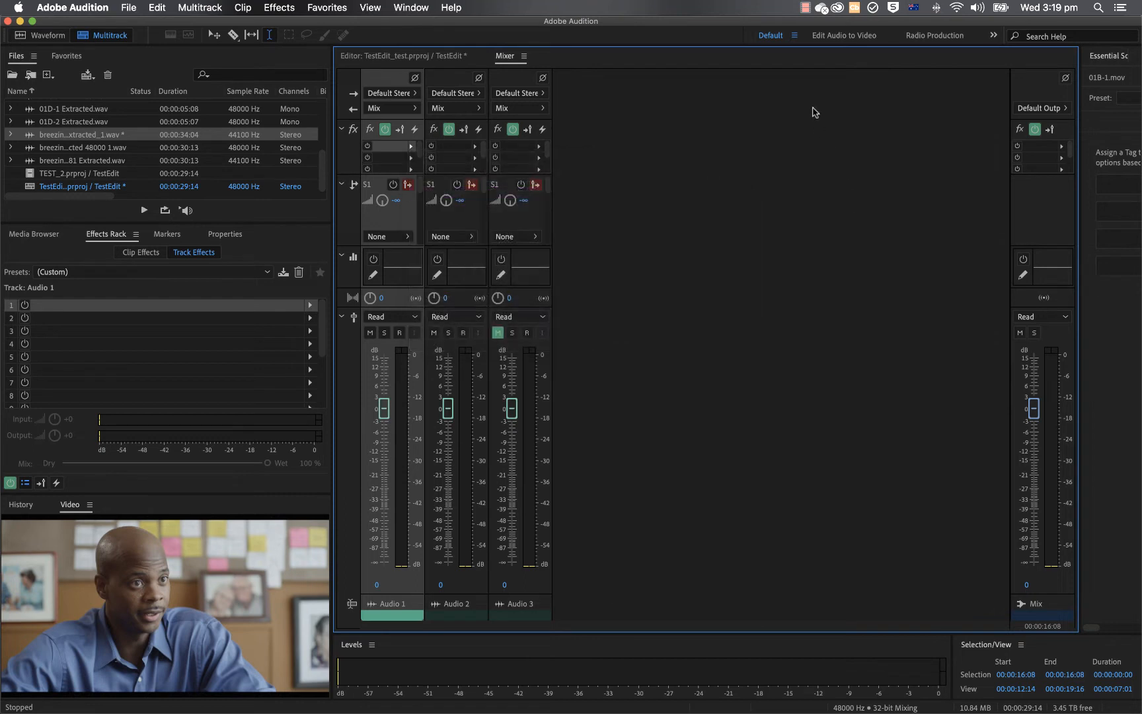
left_click(410, 107)
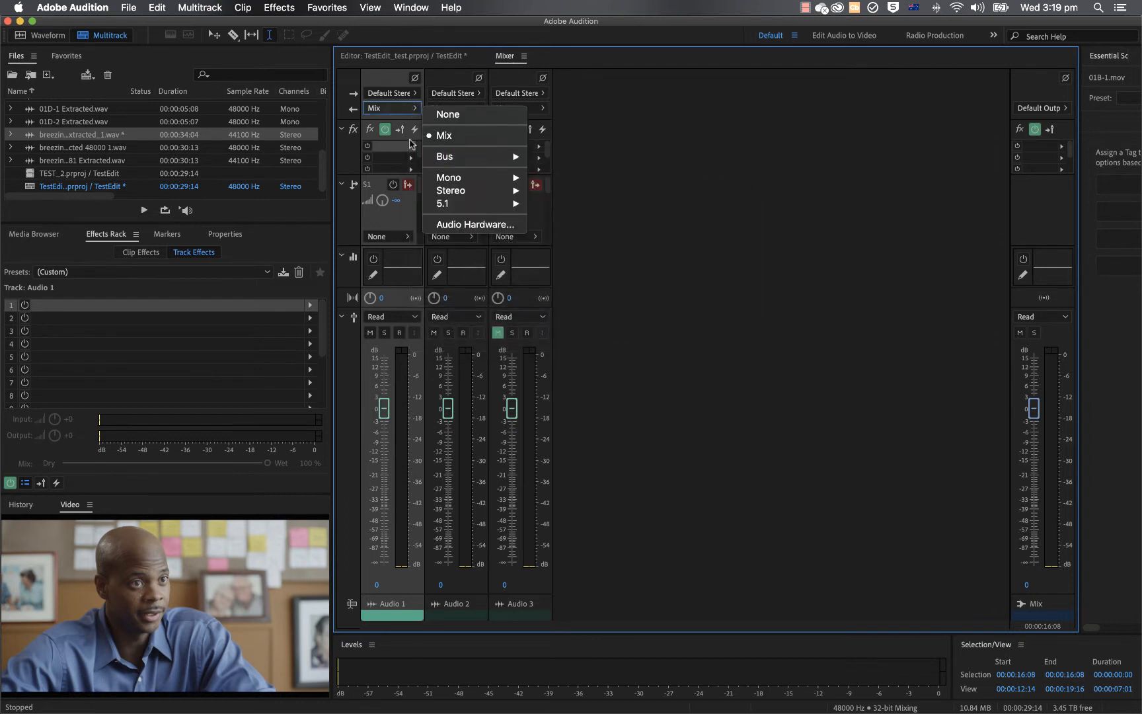
left_click(387, 149)
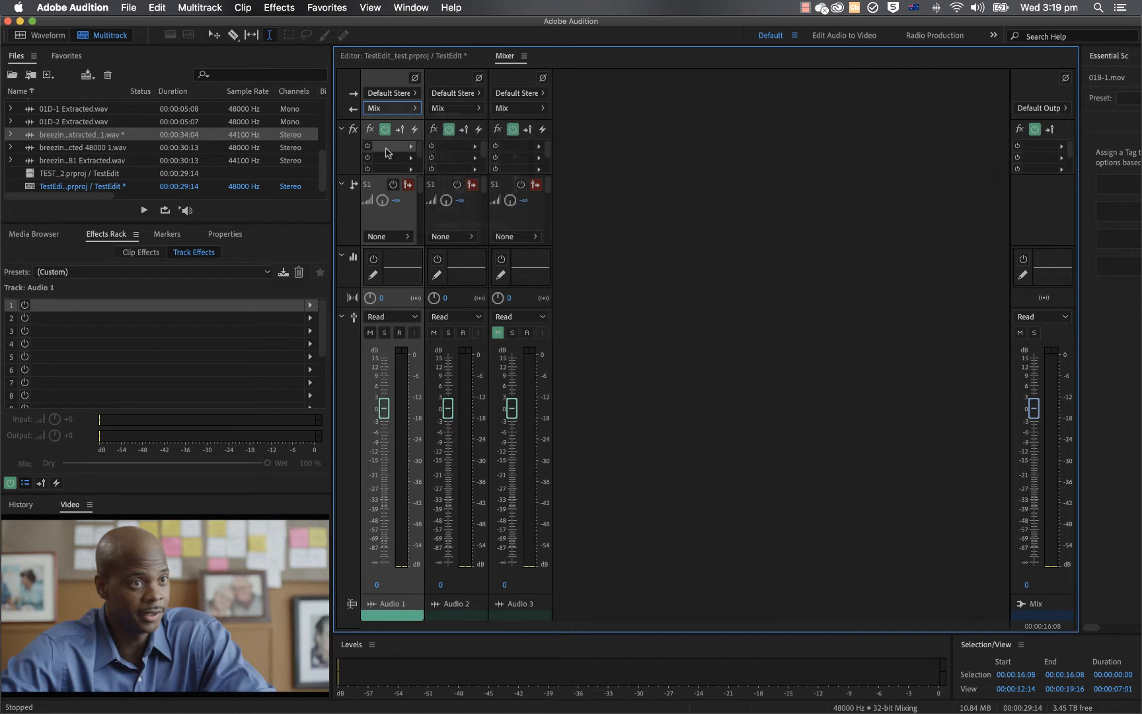
Step: Add a Notch Filter to the first effect slot of the Audio 1 track with the 200 Hz and Octaves preset
left_click(411, 146)
mouse_move(453, 220)
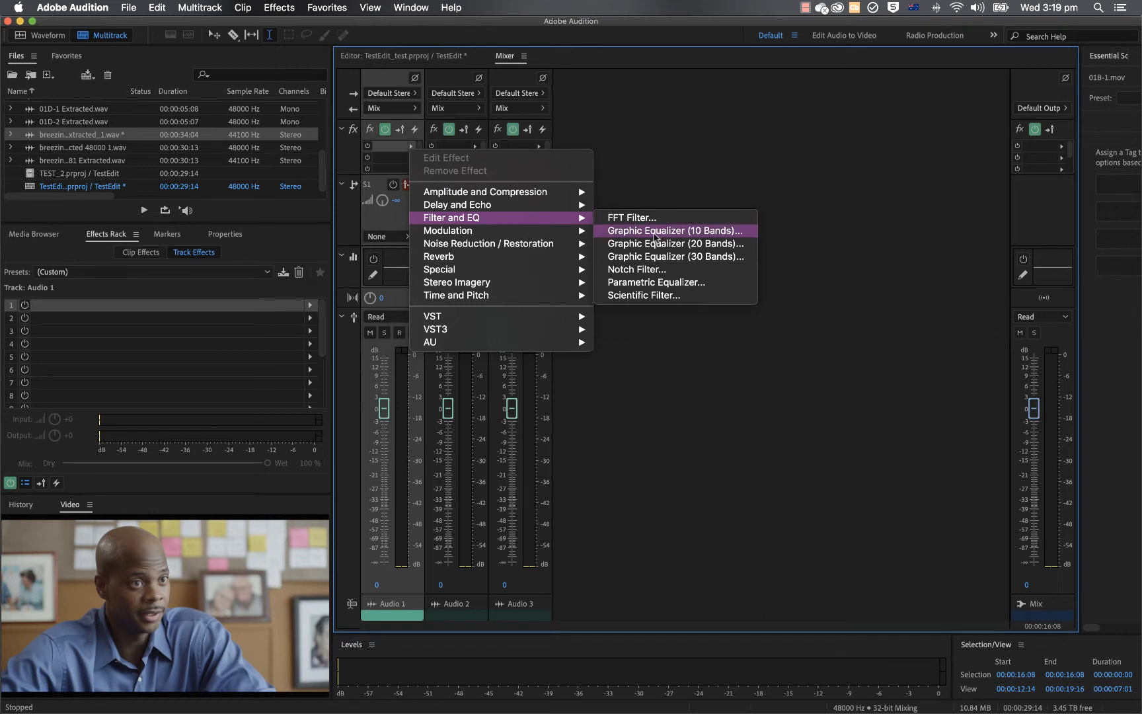
left_click(638, 269)
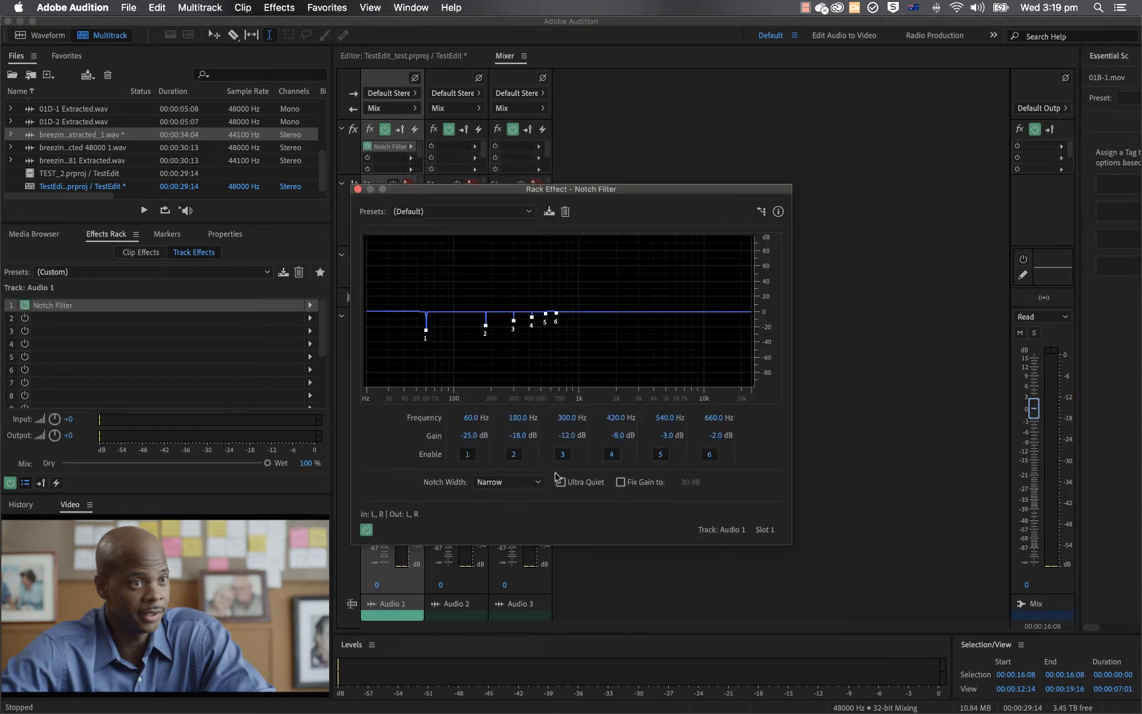
left_click(430, 212)
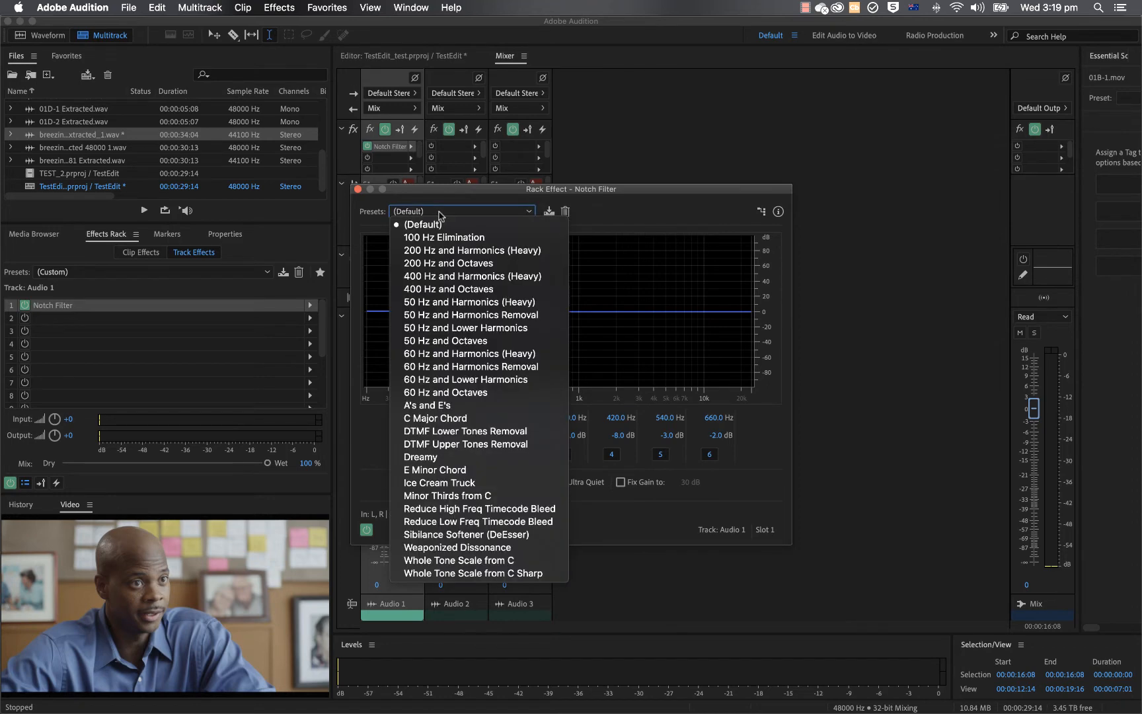
left_click(466, 263)
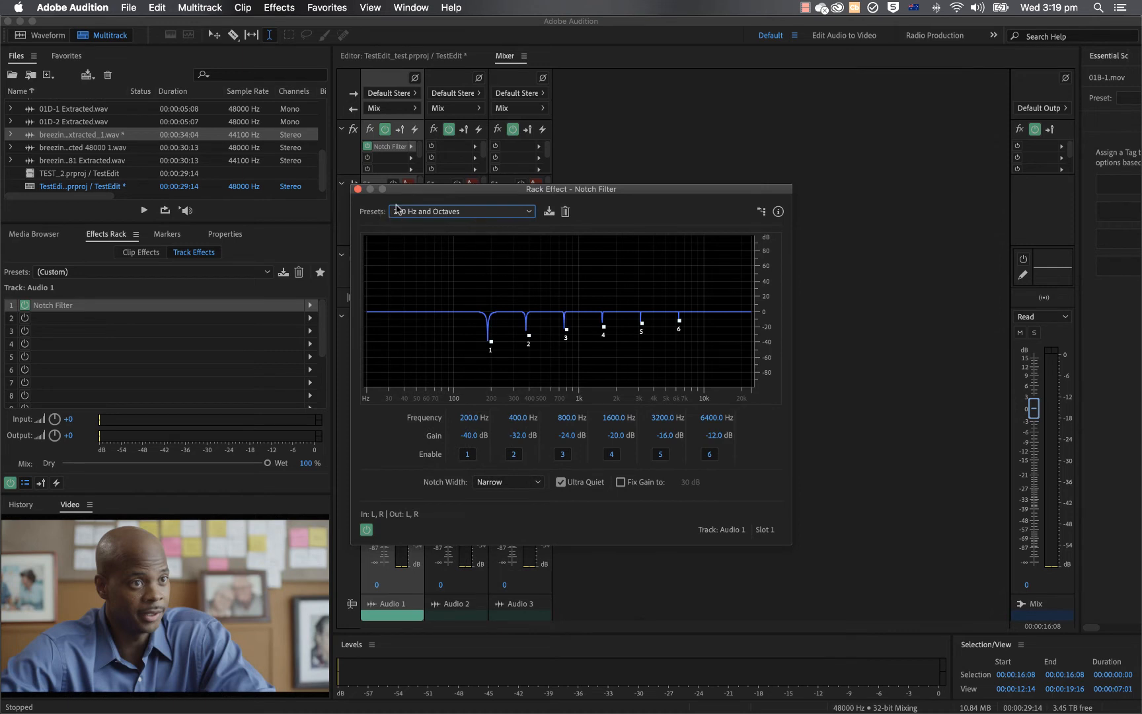
left_click(358, 190)
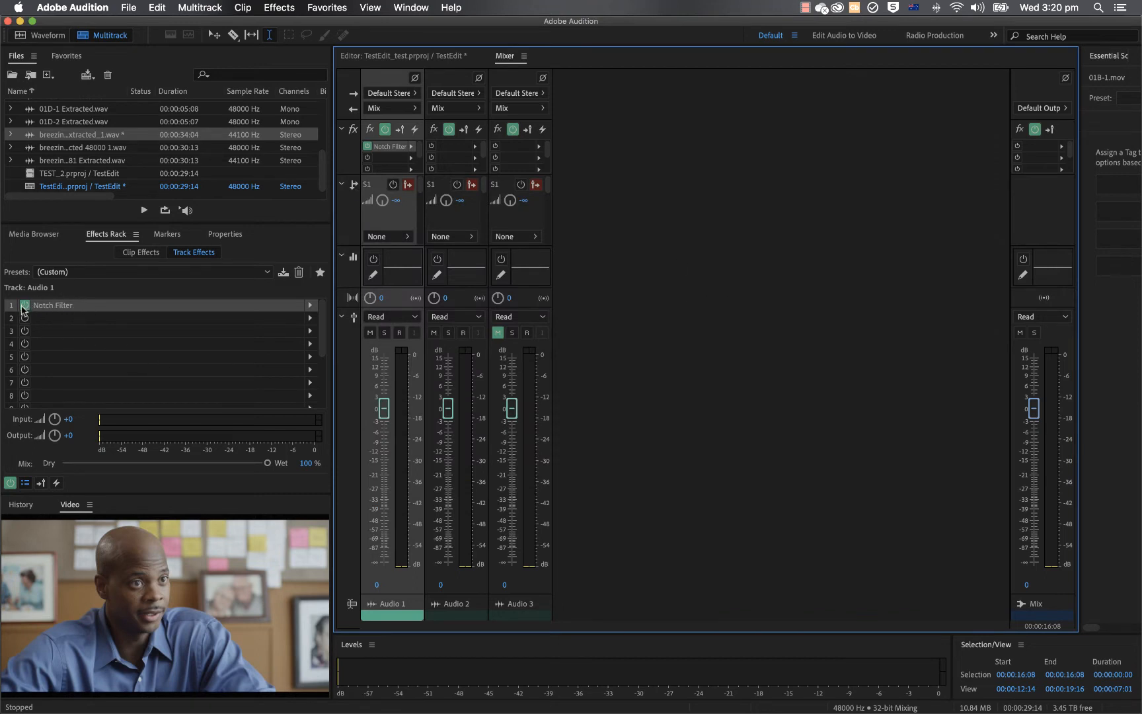
Step: Solo the Audio 1 track in the multitrack editor, and play it from 00:00:16:08 to hear the Notch Filter
left_click(434, 57)
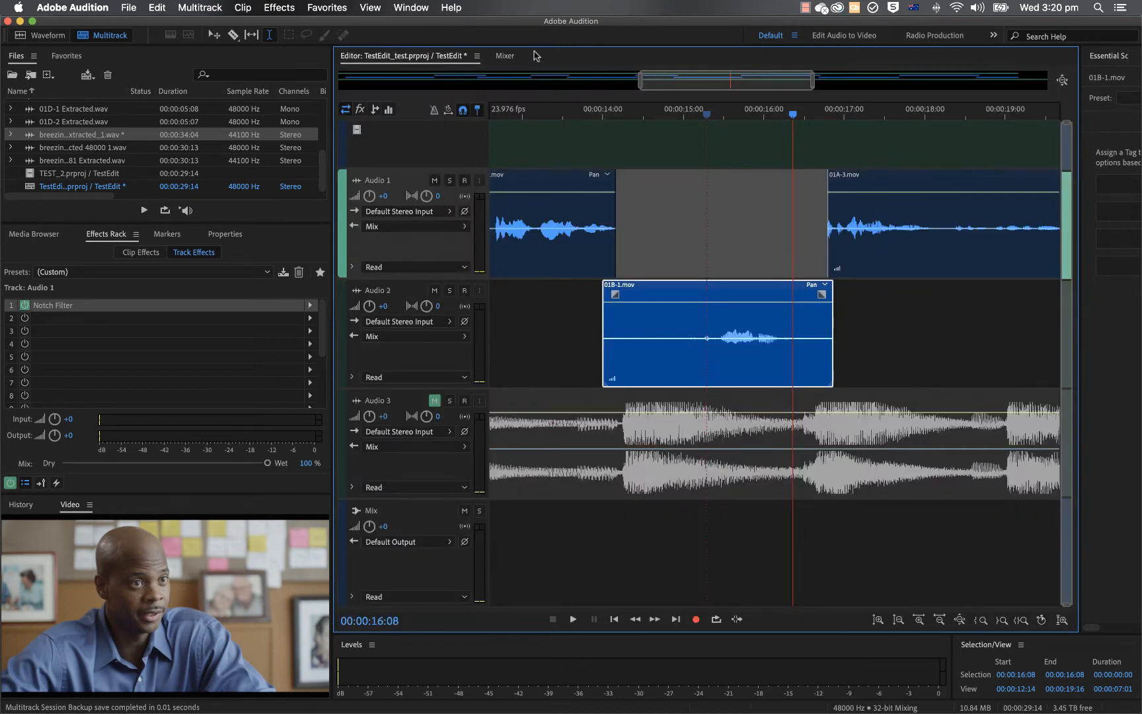
left_click(506, 57)
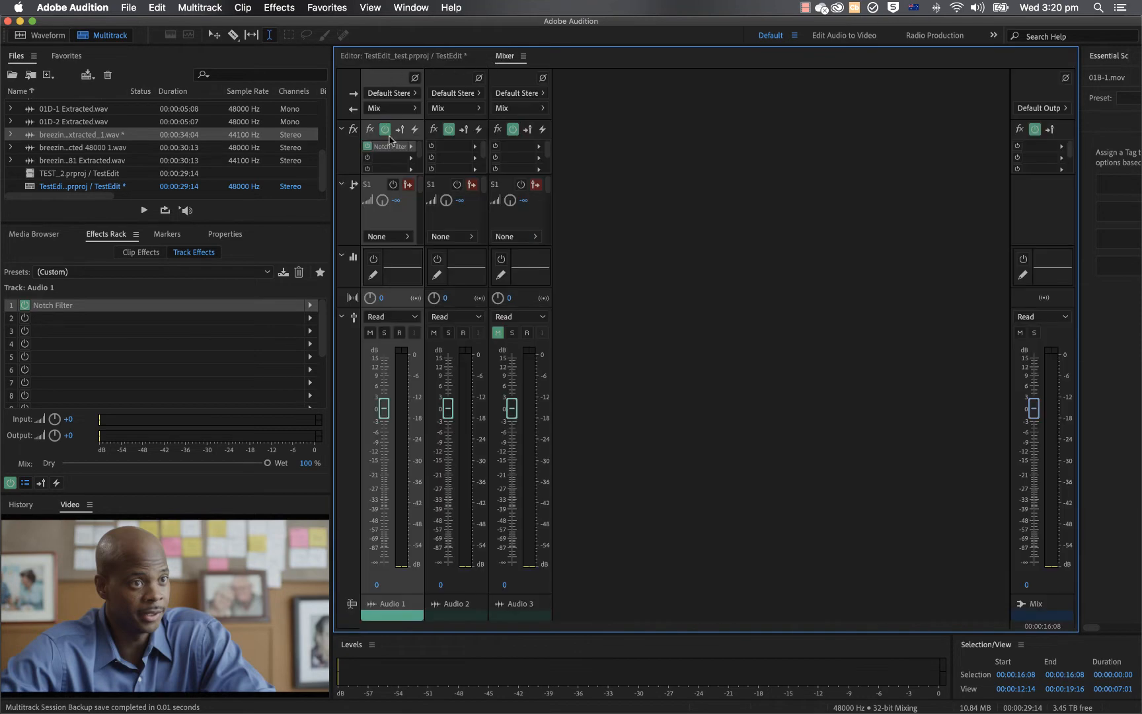
left_click(415, 61)
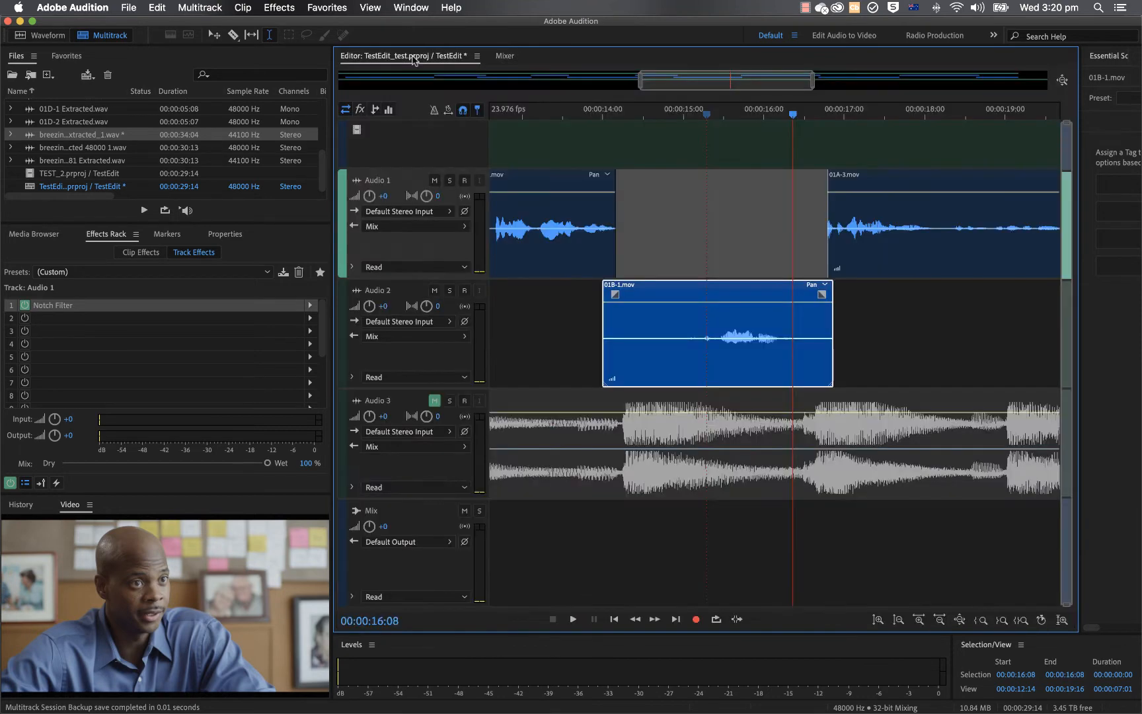
left_click(449, 181)
key("space")
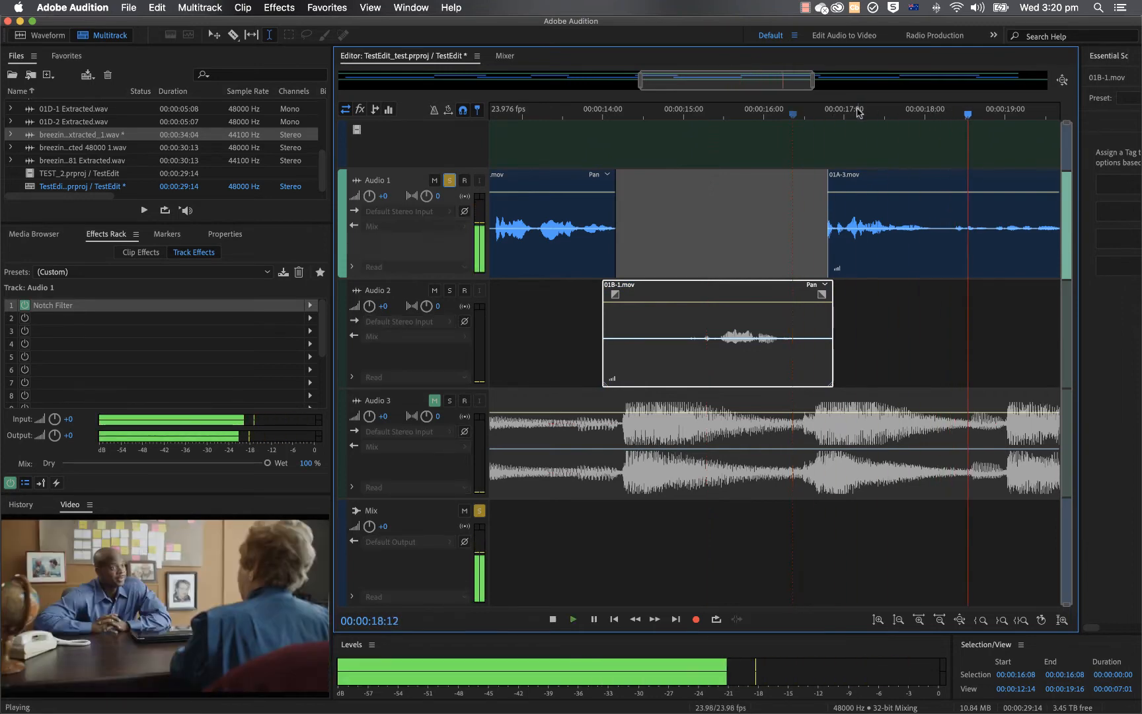
key("space")
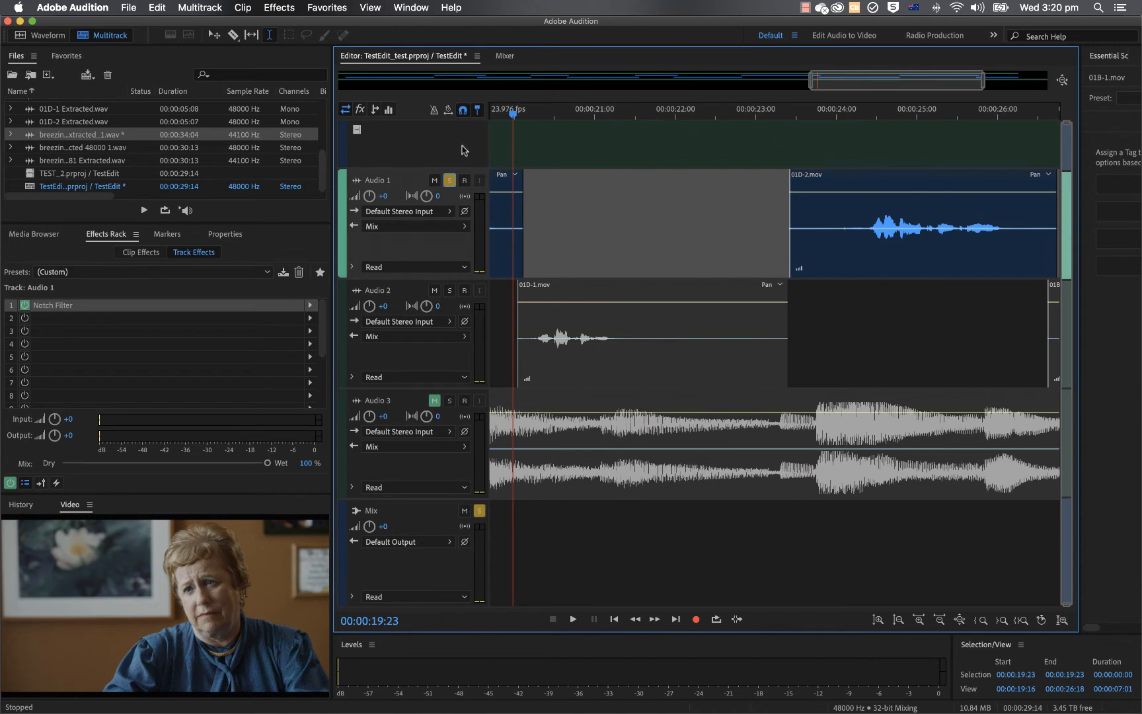
Step: Bypass and re-enable the whole track effects rack of Audio 1, and move the playhead to 00:00:19:19
left_click(10, 484)
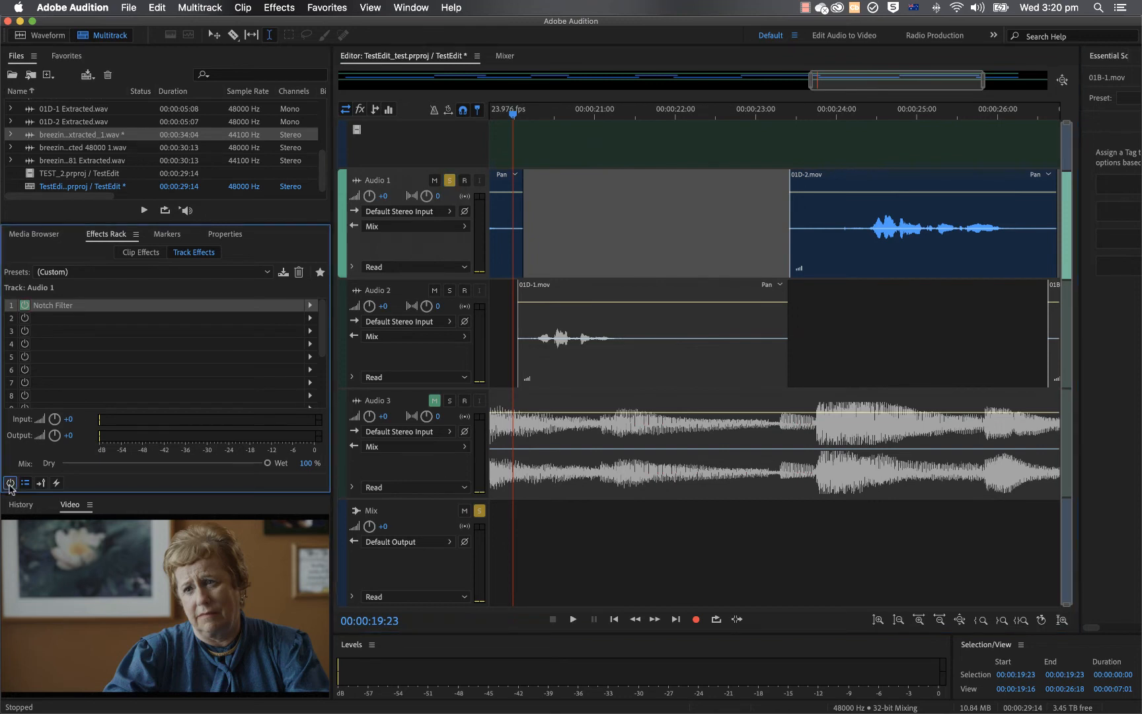
left_click(10, 483)
left_click_drag(513, 114, 499, 117)
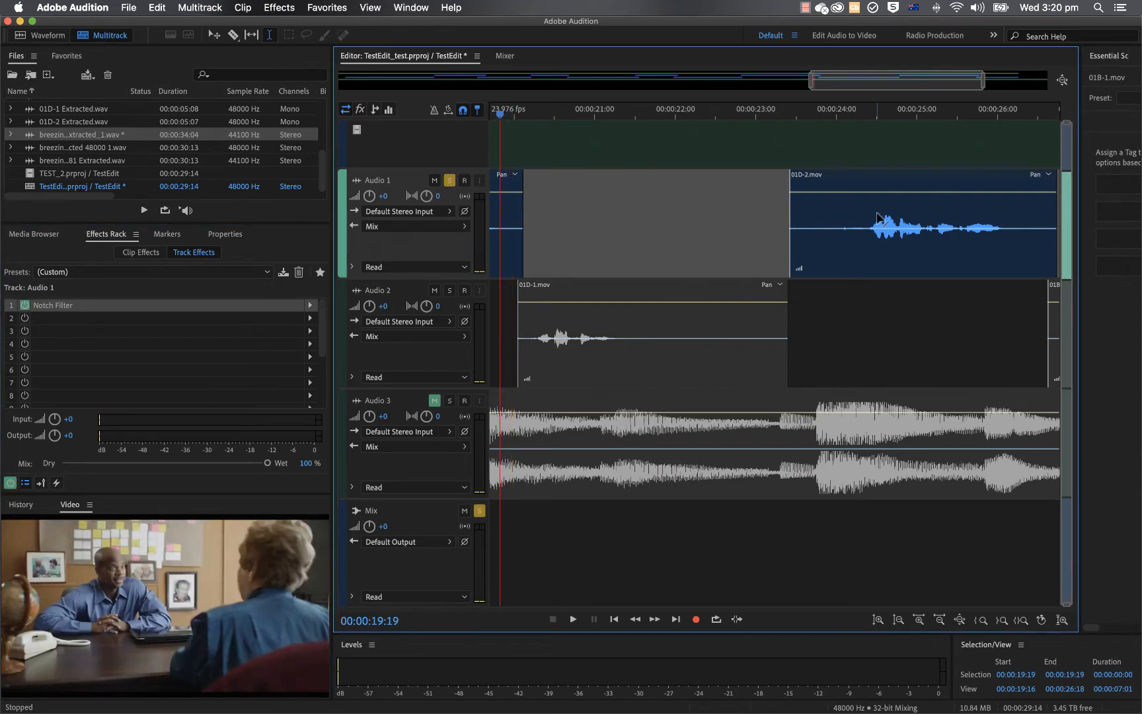
Step: Play the 00:00:24:00 to 00:00:24:06 range of the 01D-2.mov clip, and mark its quiet opening from 00:00:23:10 to 00:00:24:08
left_click_drag(834, 220, 856, 223)
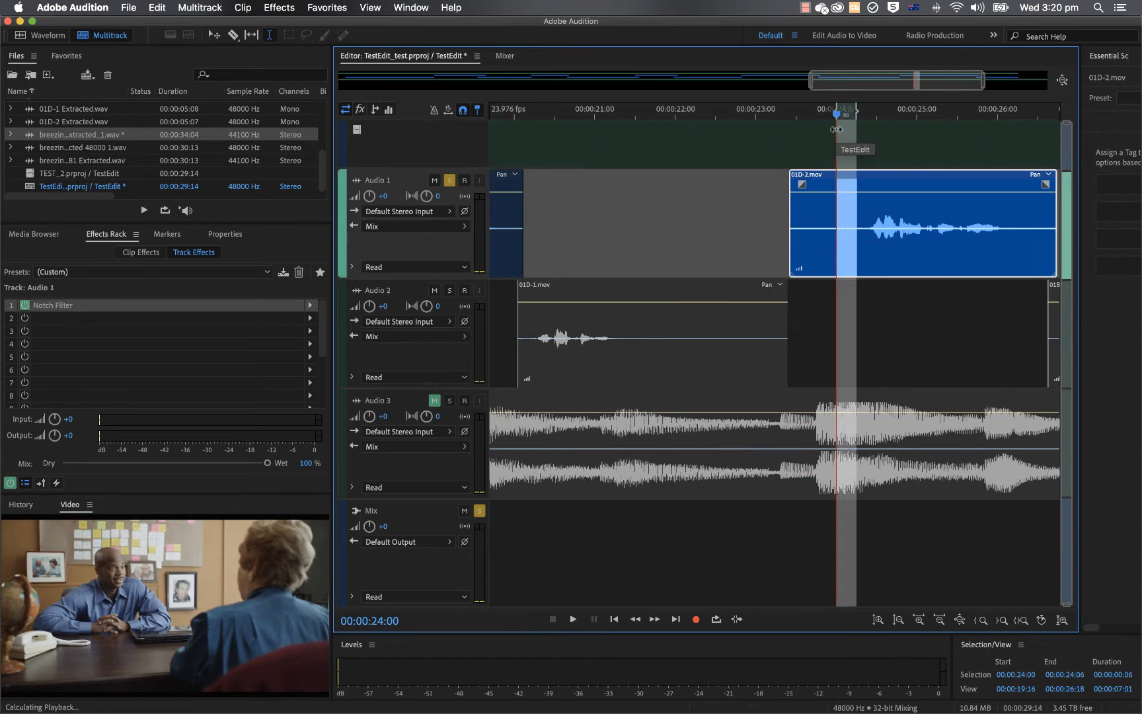
key("space")
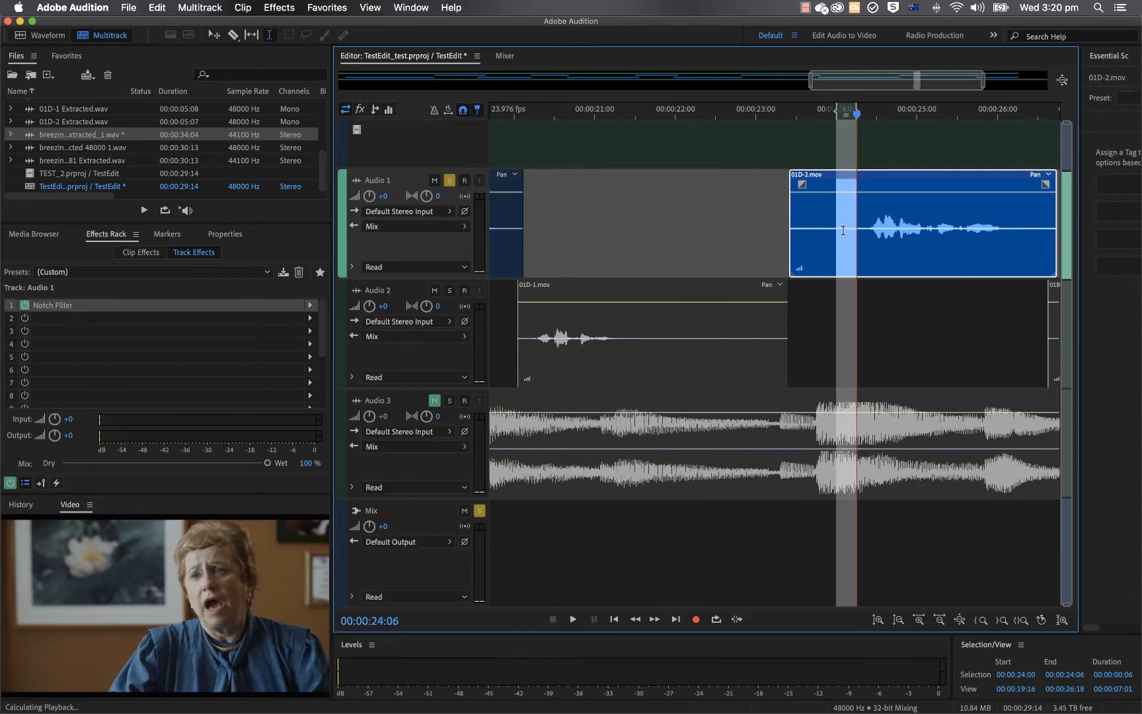
key("space")
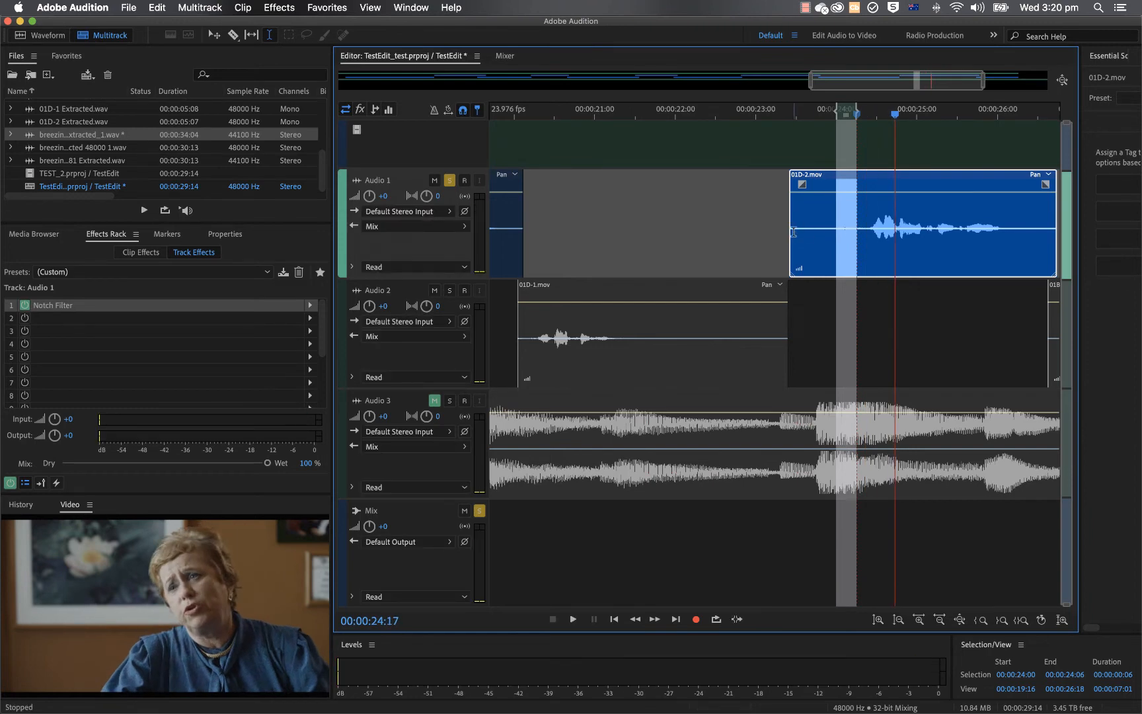
left_click_drag(793, 232, 866, 233)
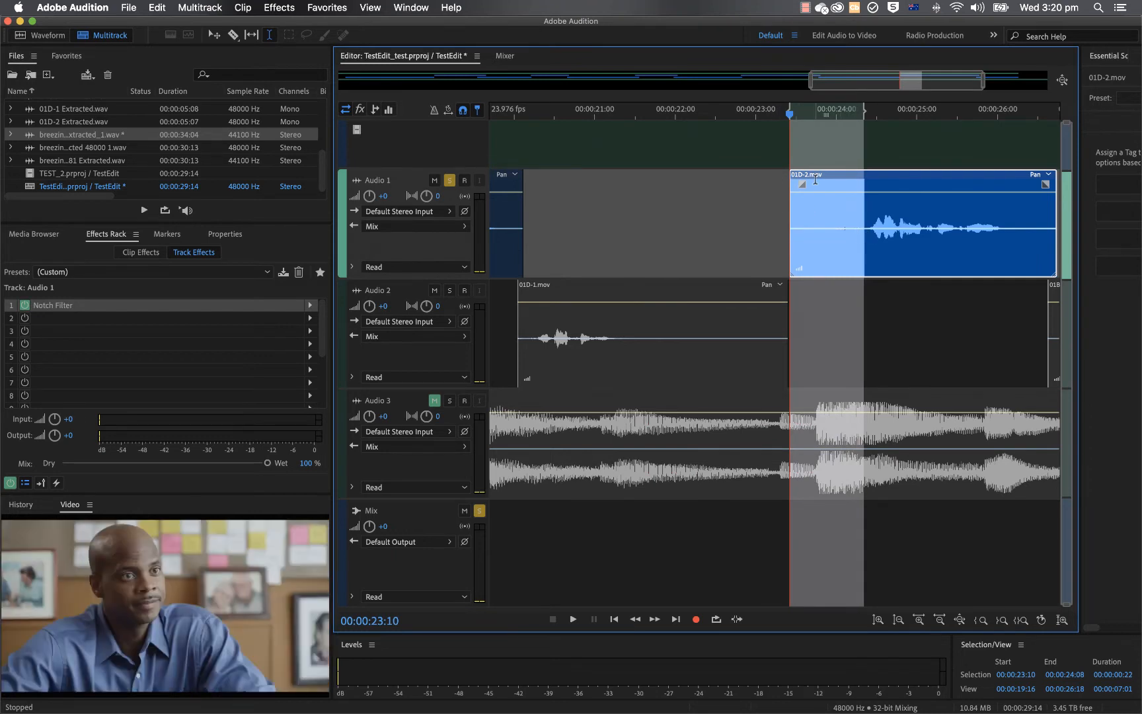
left_click(779, 193)
left_click_drag(790, 193, 856, 192)
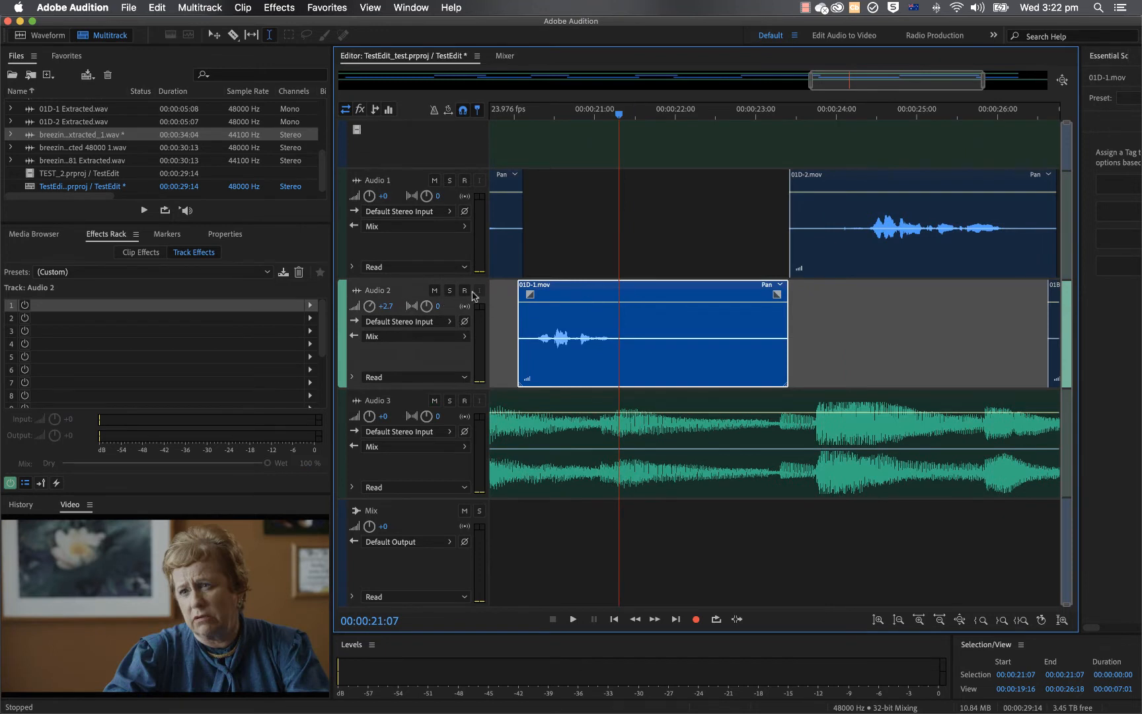
Step: Add a Graphic Equalizer (10 Bands) to the first track effect slot of the Audio 3 music track
left_click(577, 454)
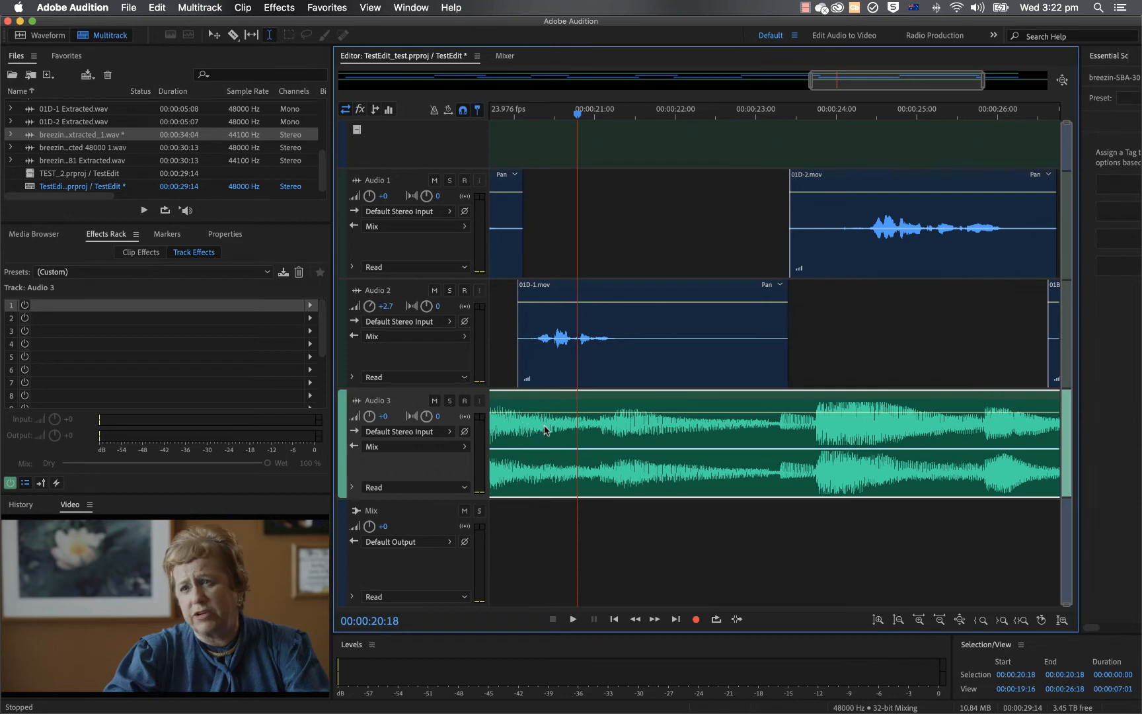
left_click(544, 429)
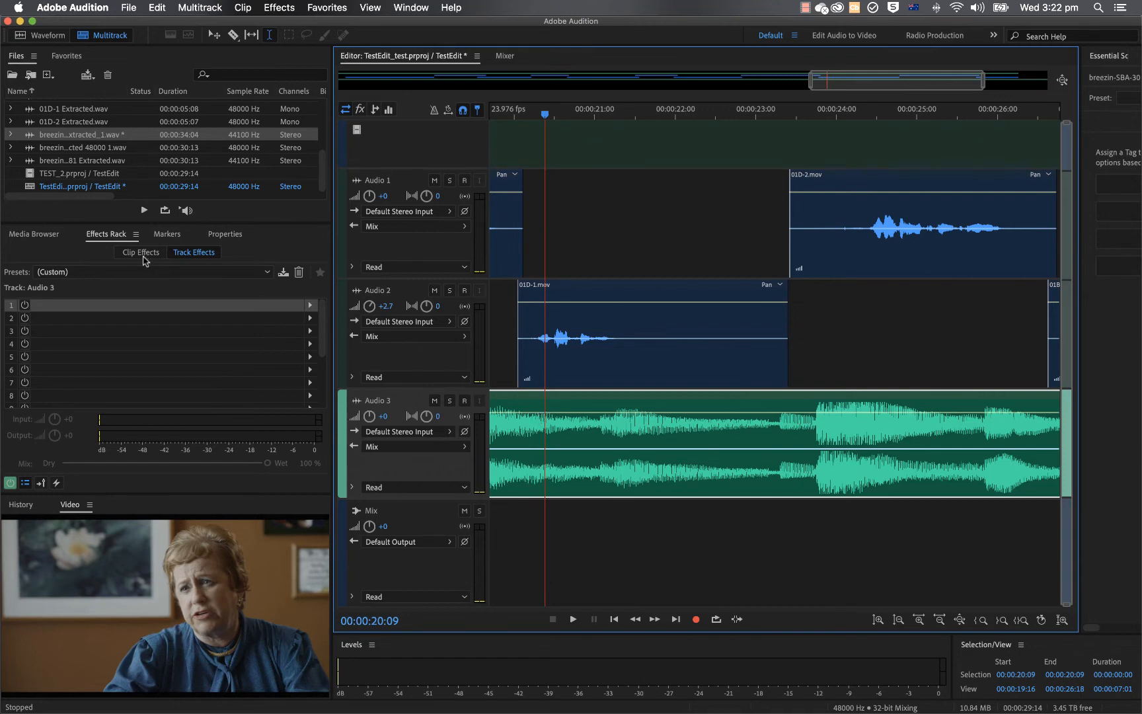
left_click(310, 307)
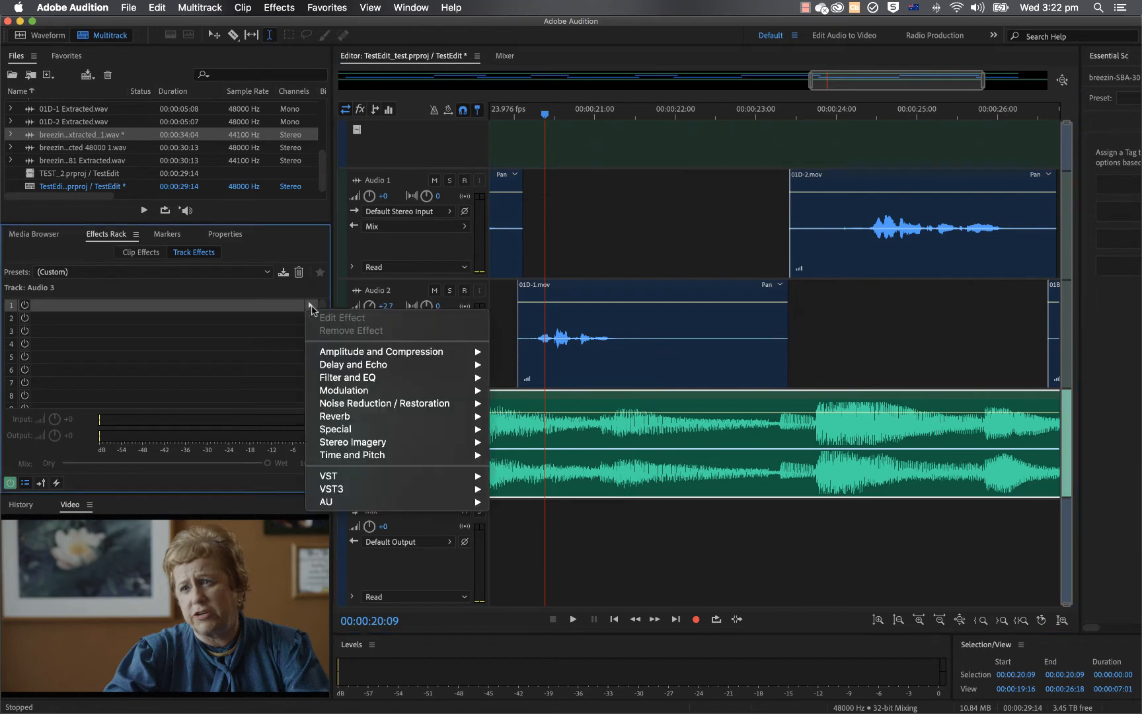
mouse_move(355, 378)
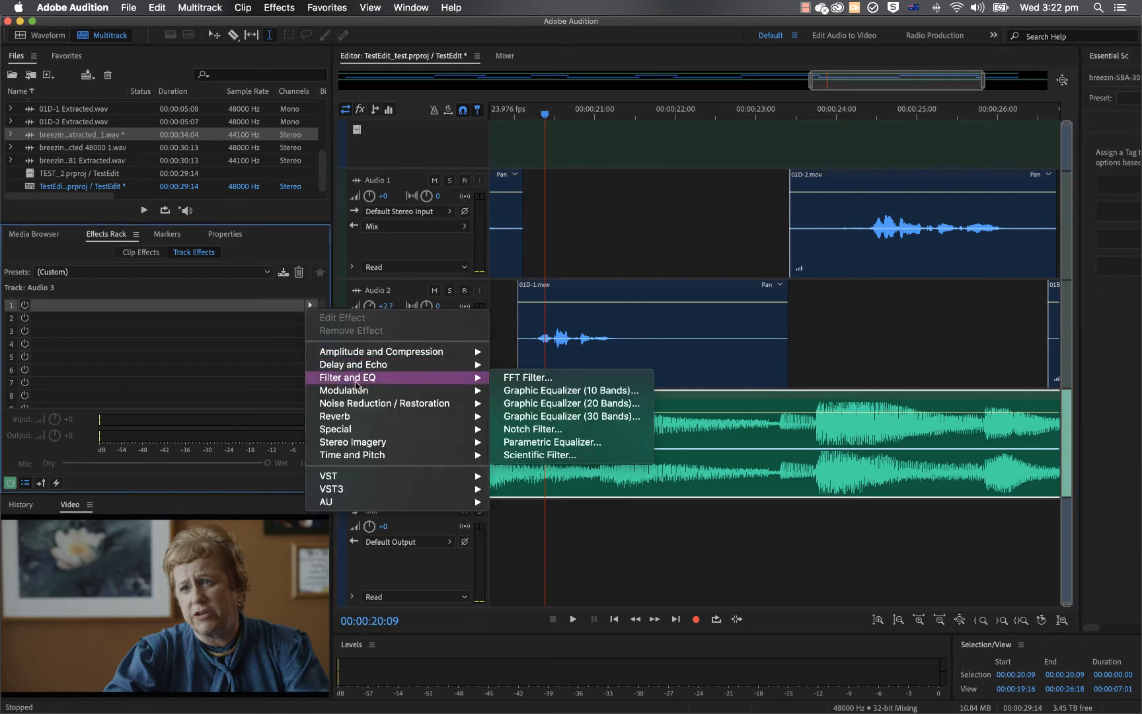
left_click(549, 390)
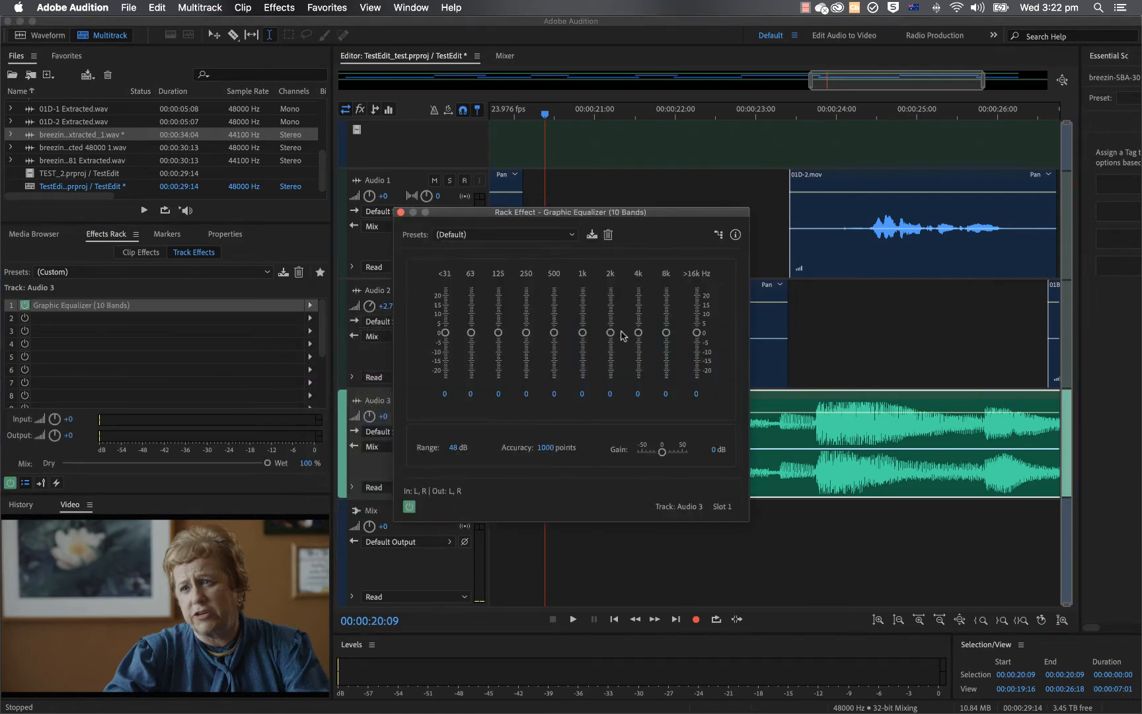
Step: Lower the equalizer's 500, 1k, 2k, 4k and 8k bands to -15.4, -17.2, -24, -15.6 and -4, and its gain to -20.1 dB
left_click_drag(610, 332, 611, 380)
left_click_drag(582, 332, 554, 366)
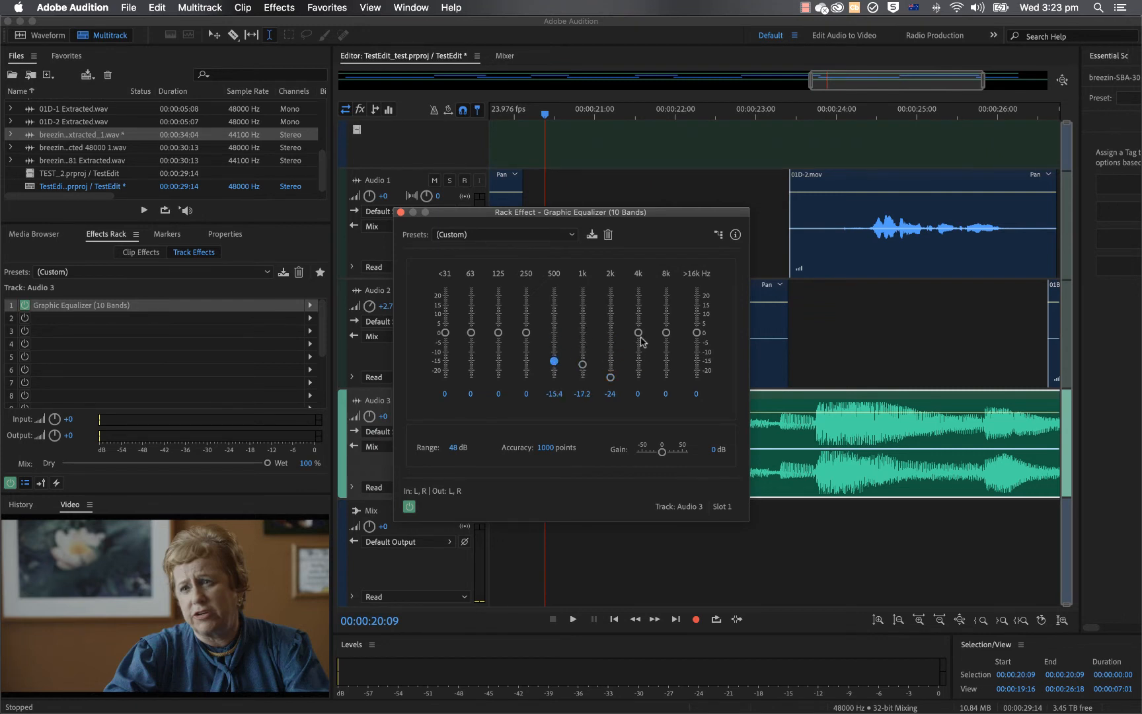
left_click_drag(638, 332, 667, 342)
left_click_drag(662, 452, 659, 456)
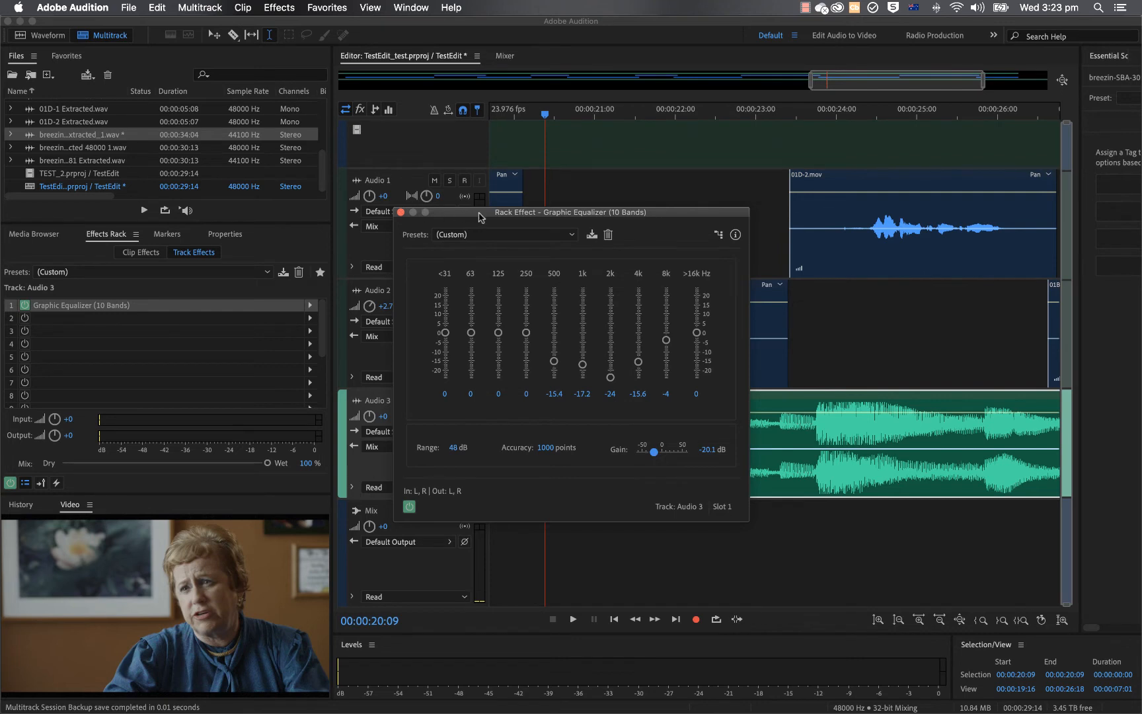
Step: Play the mix from 00:00:20:09 while lowering the equalizer's gain to -24 dB, the 8k band to -6.3 and the 250 band to -4.5
left_click_drag(481, 213, 186, 206)
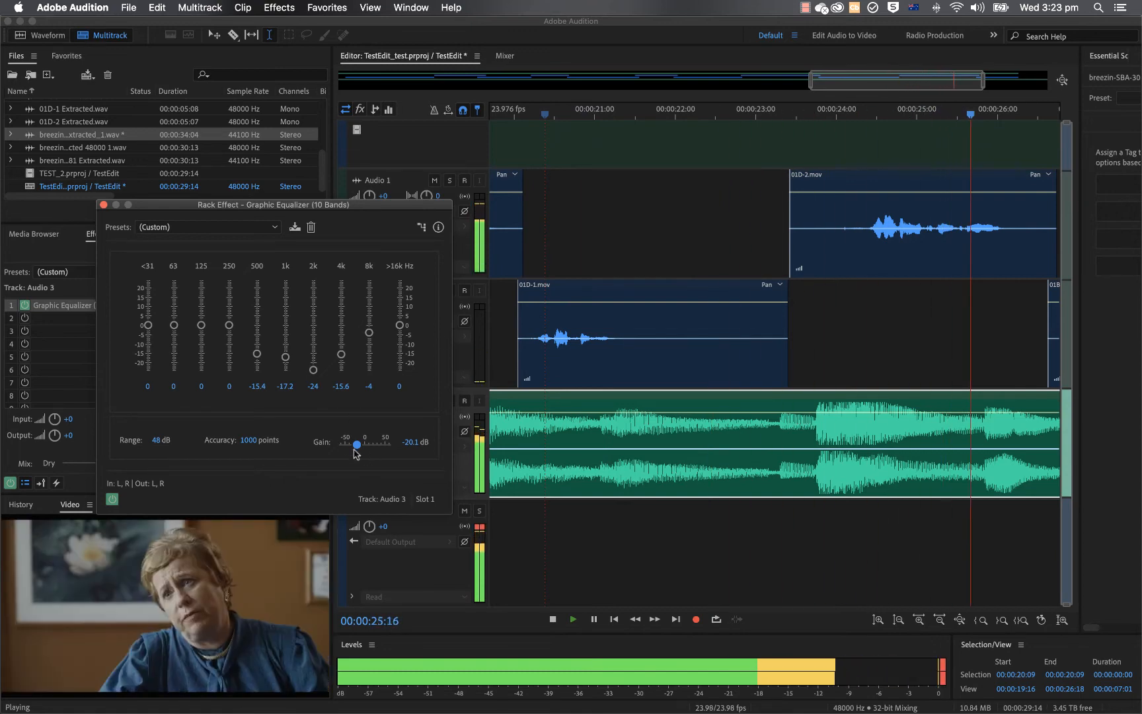
left_click_drag(356, 449, 355, 449)
left_click_drag(368, 332, 369, 336)
left_click_drag(229, 325, 228, 333)
key("space")
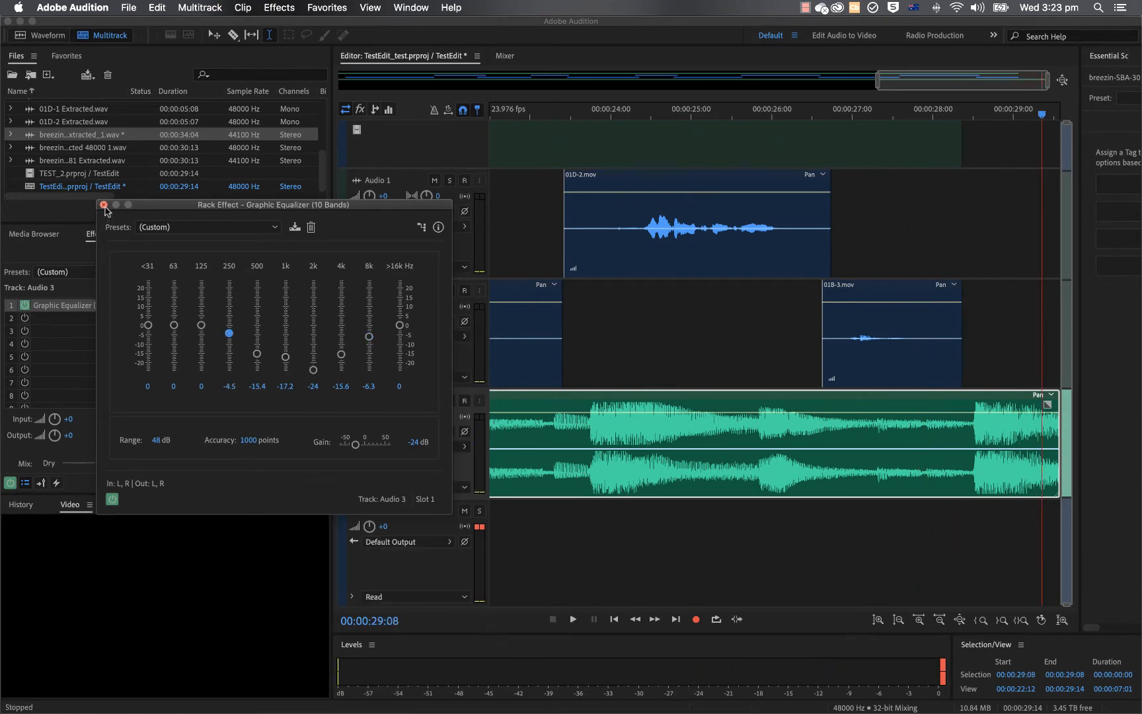
Step: Set the music clip's volume on Audio 3 to +2.1 dB, and play the mix from 00:00:23:12
left_click(104, 205)
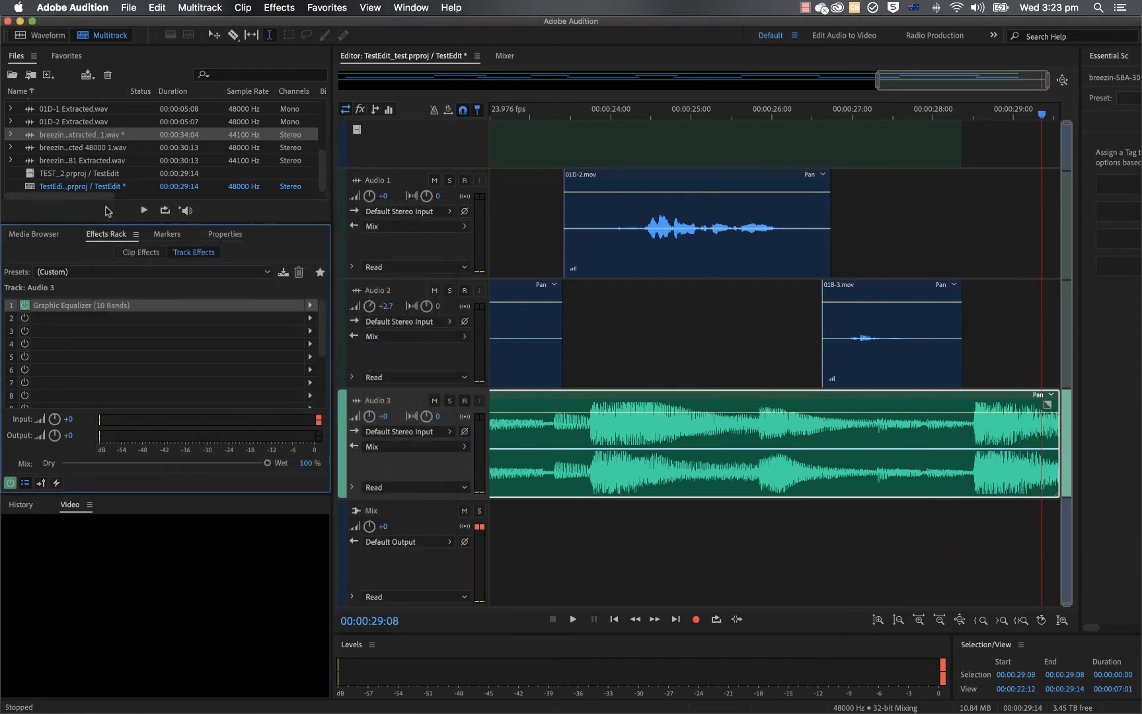
left_click(589, 412)
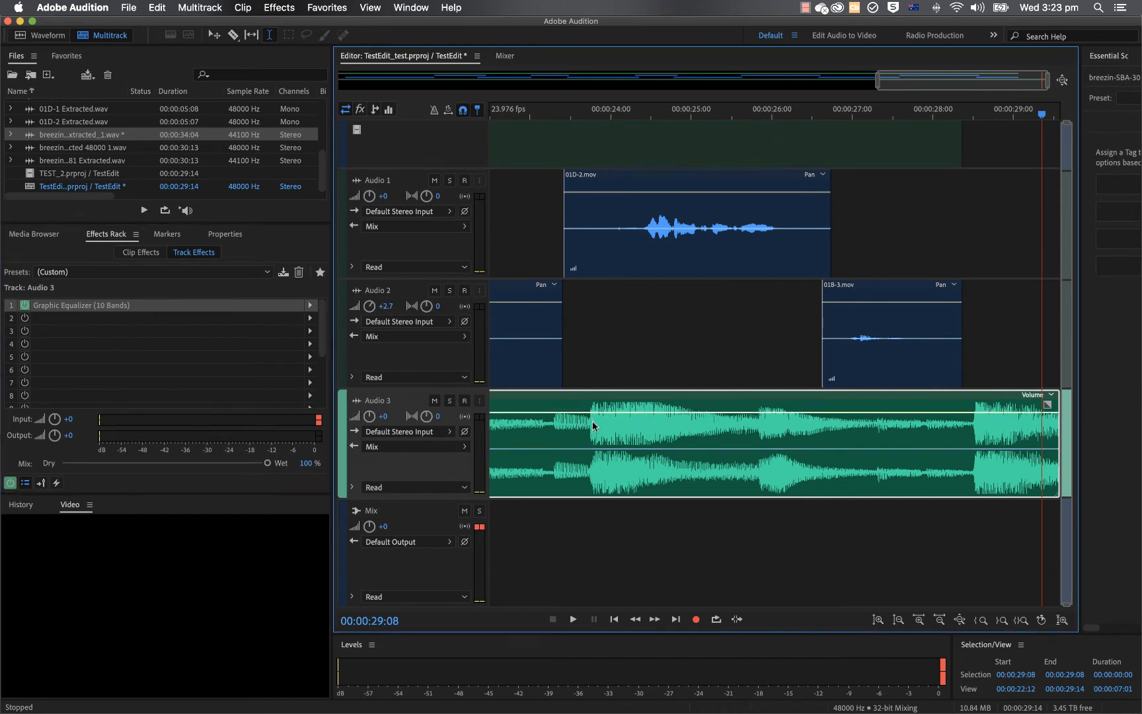
left_click_drag(592, 410, 594, 425)
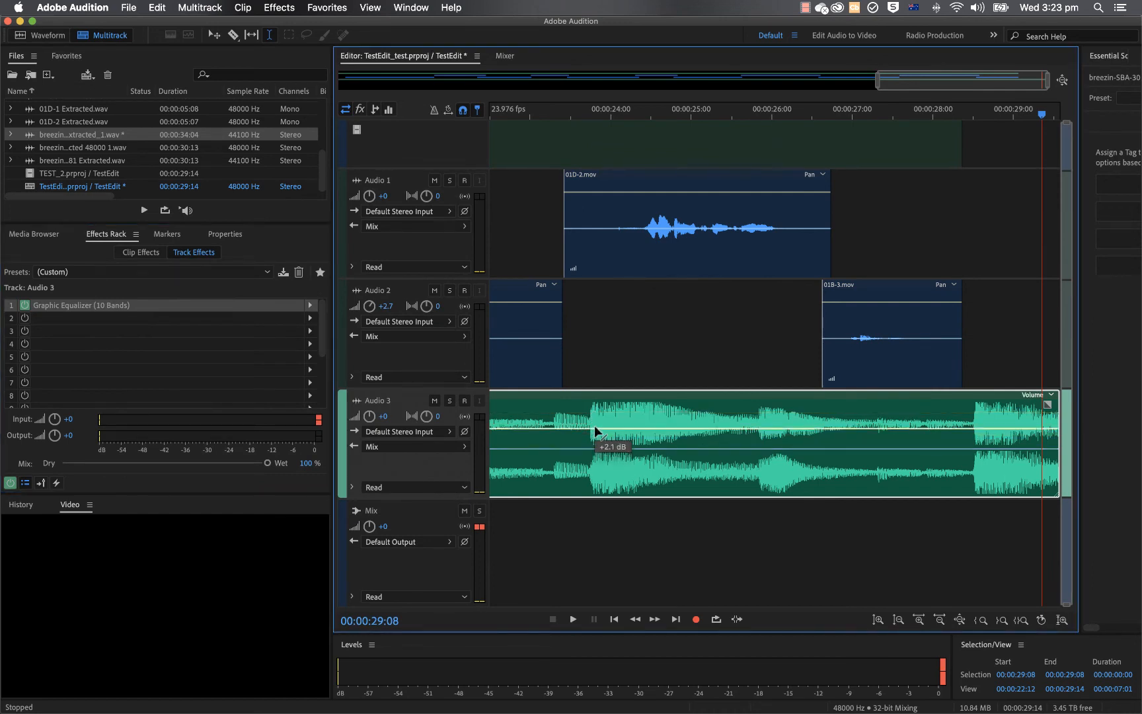
left_click(573, 112)
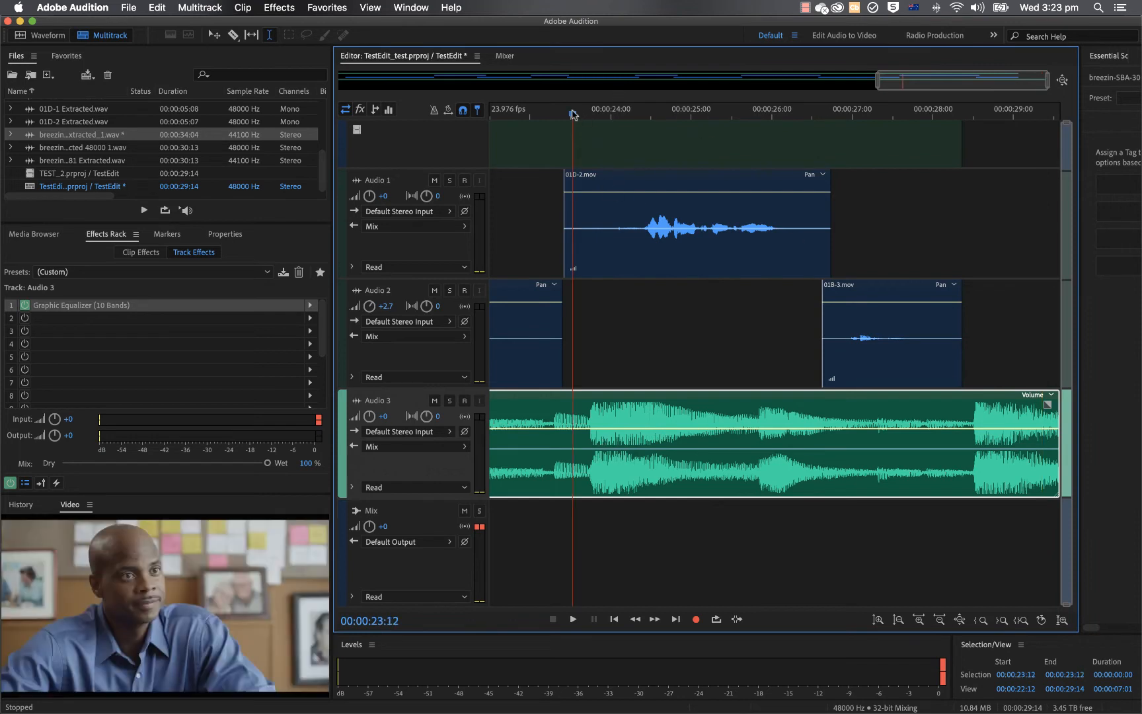
key("space")
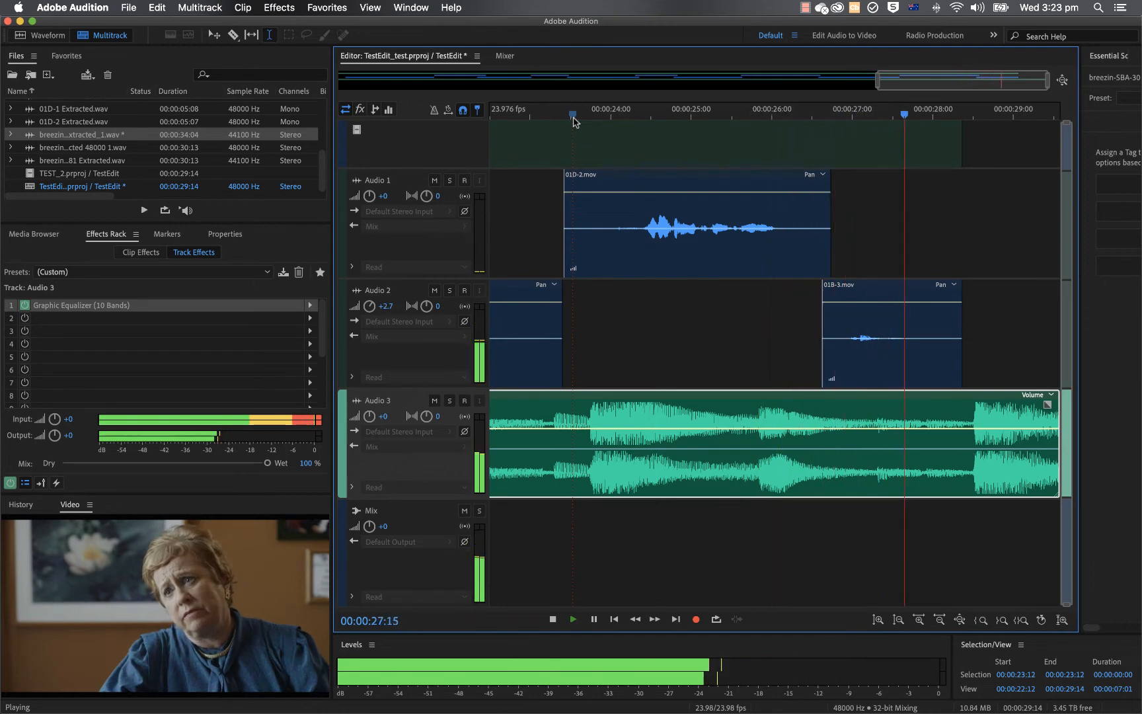
key("space")
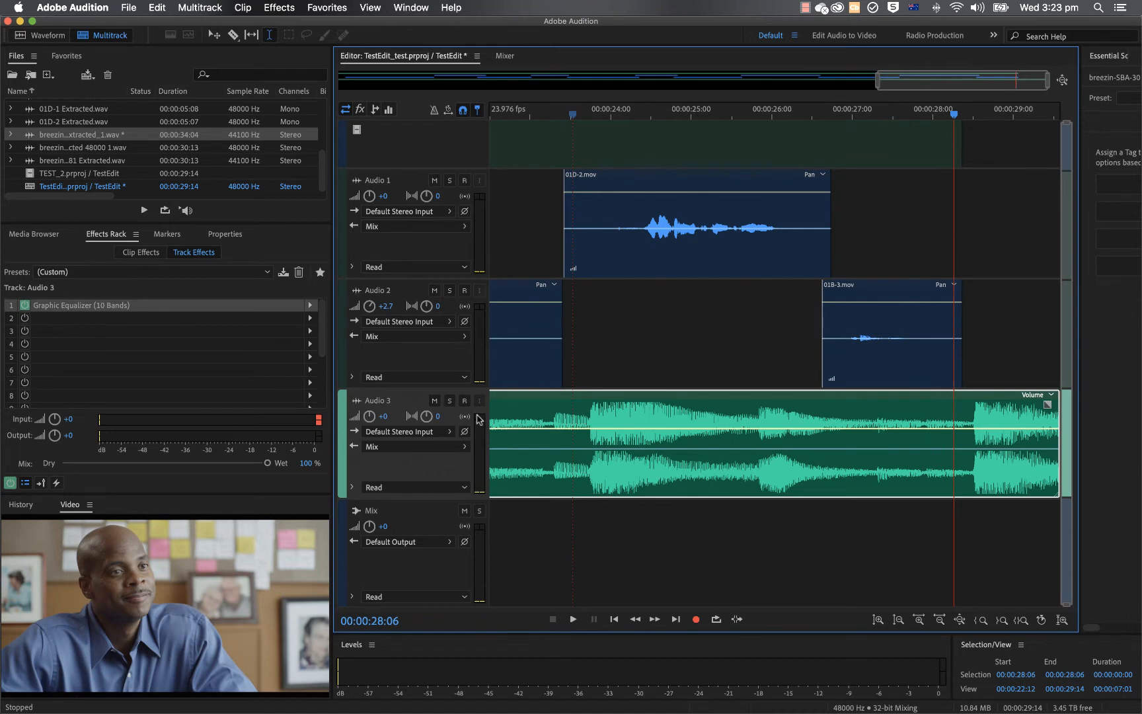
Step: Lower the >16k band of Audio 3's Graphic Equalizer to -3.7, and play the mix from 00:00:24:04
left_click(309, 306)
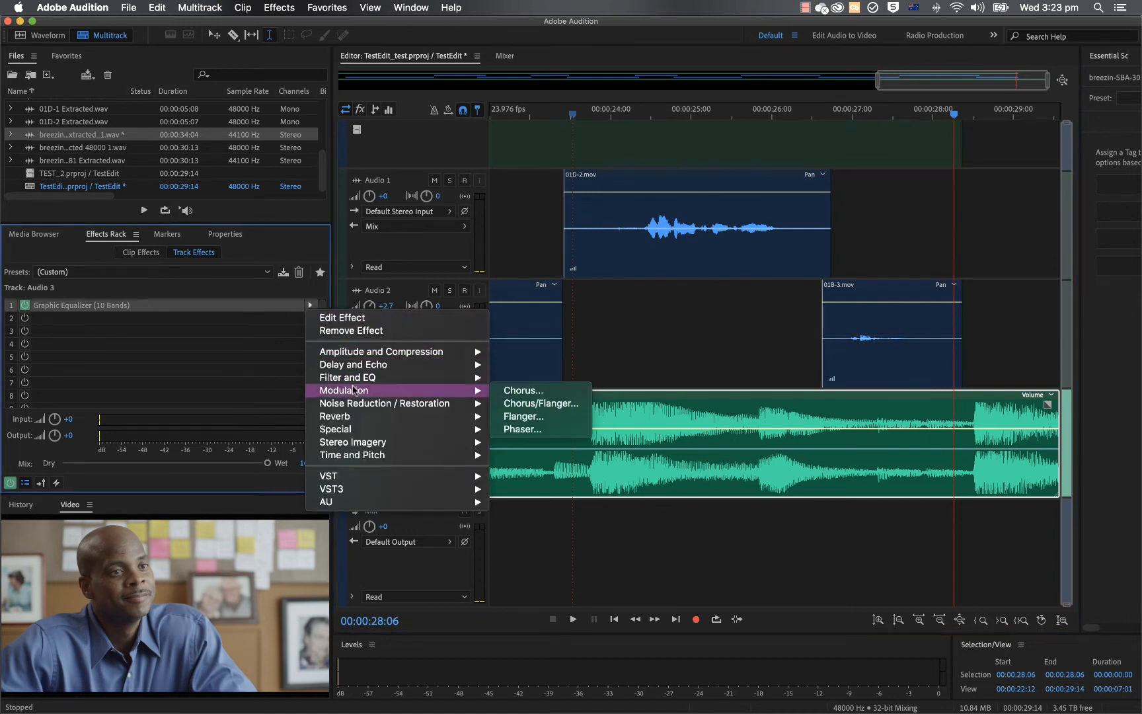
left_click(376, 316)
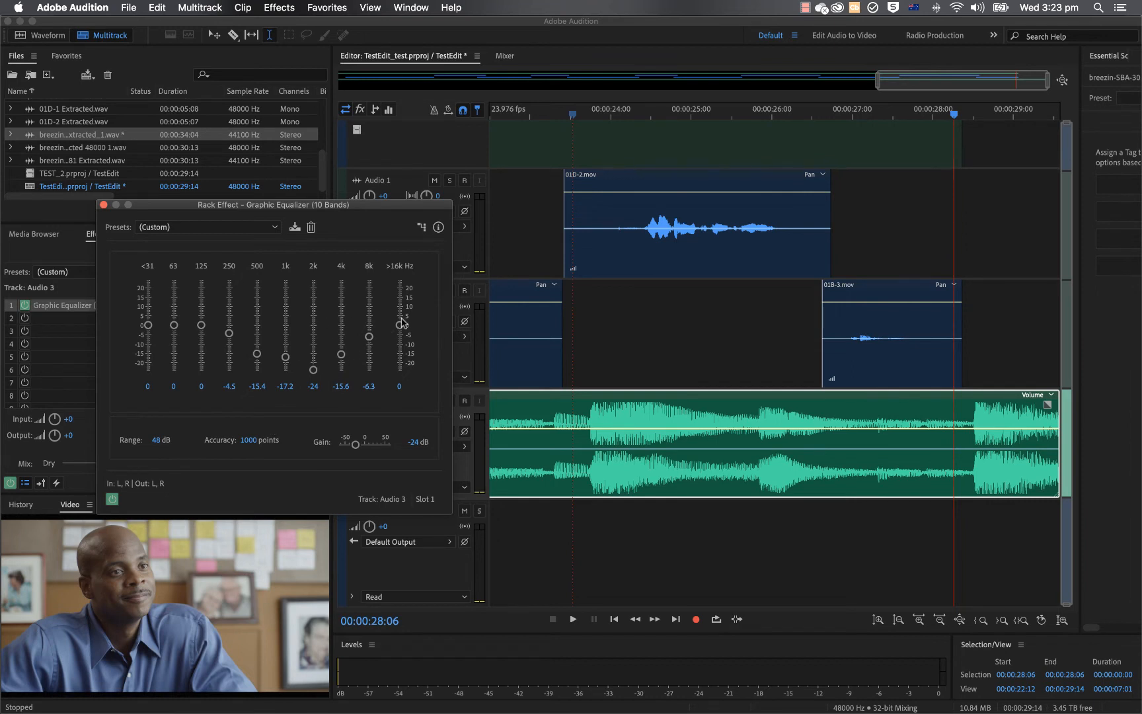
left_click_drag(402, 326, 400, 332)
left_click(624, 370)
key("space")
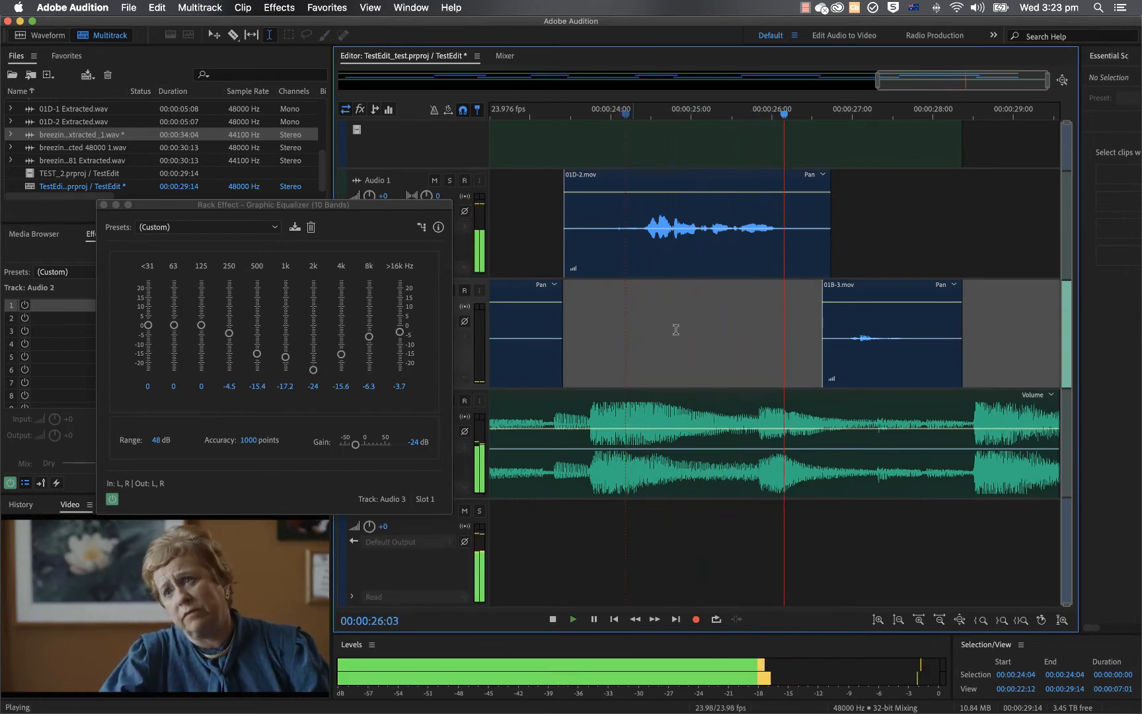
key("space")
Step: Play the 01D-2.mov clip from 00:00:24:00 to 00:00:24:10, and select its short noise from 00:00:24:01 to 00:00:24:03
left_click(608, 232)
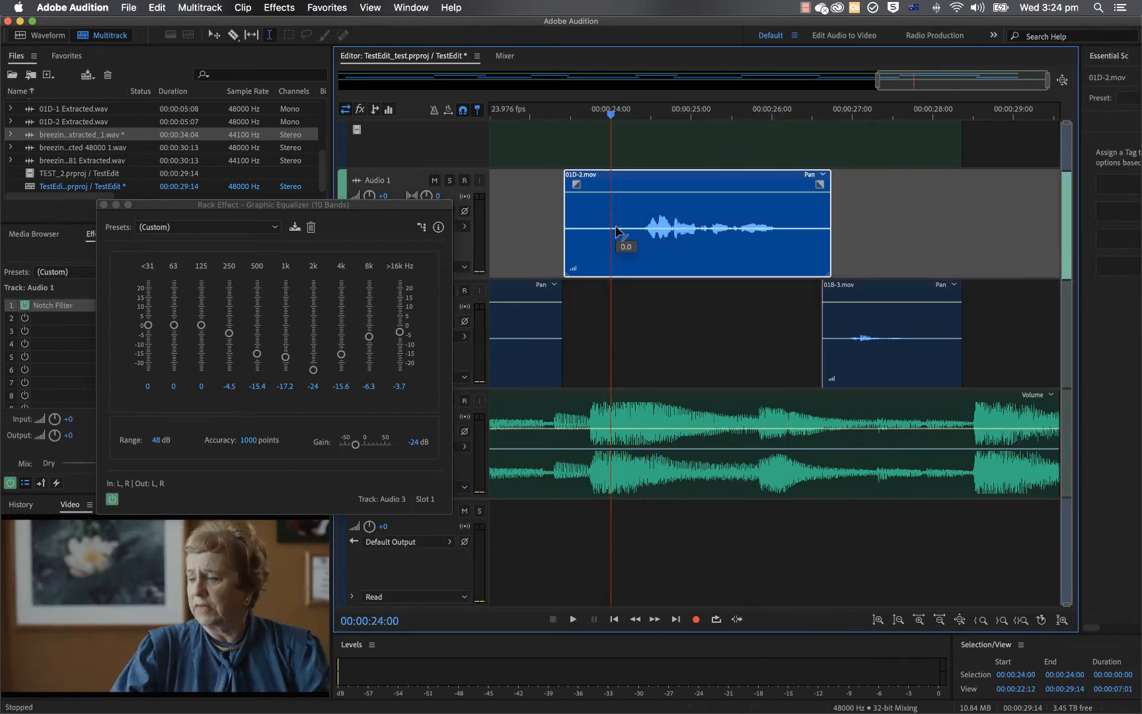
key("space")
key("space")
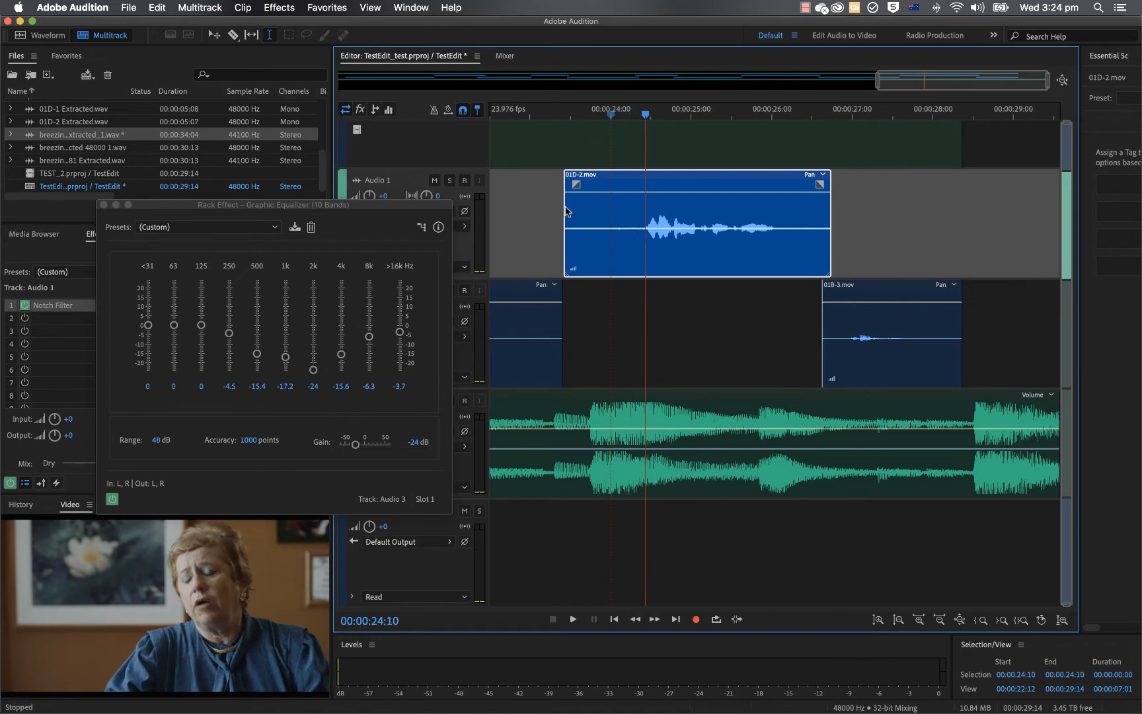
left_click(538, 202)
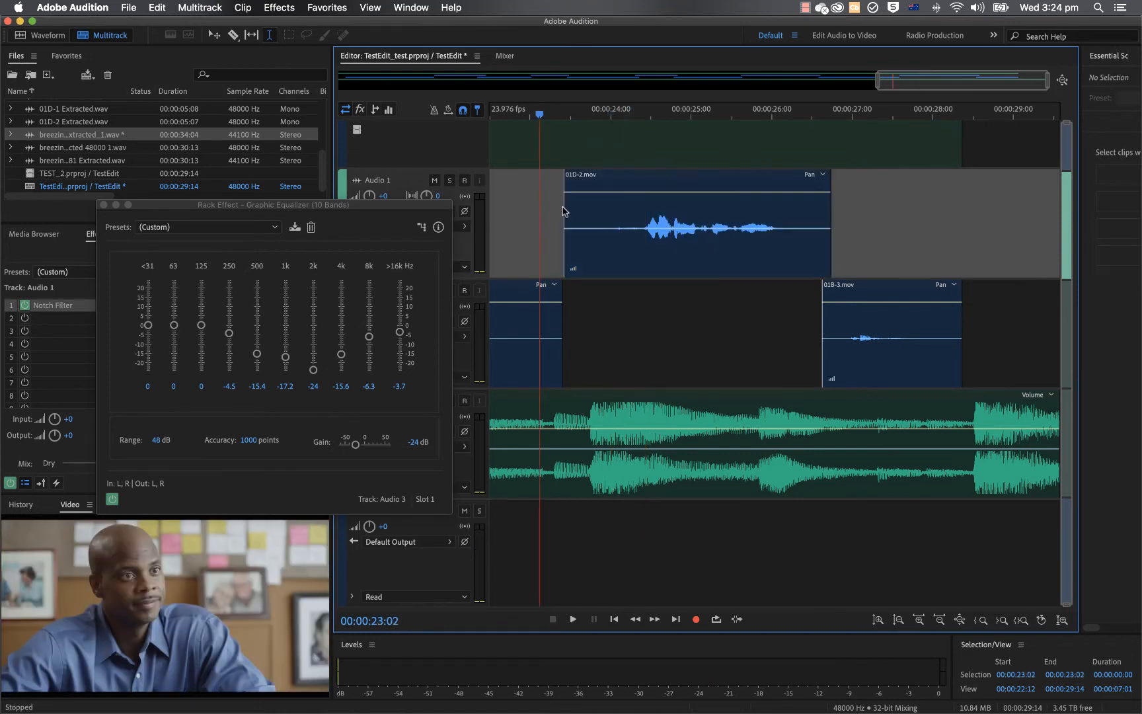
left_click(566, 210)
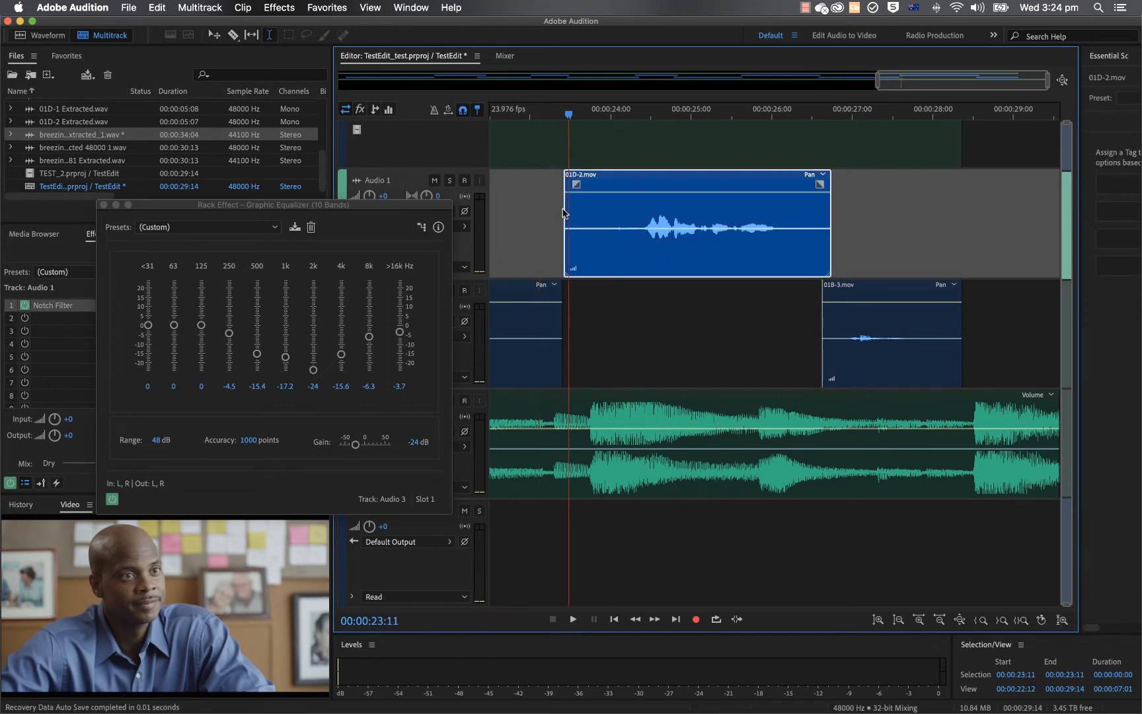
left_click_drag(615, 231, 623, 223)
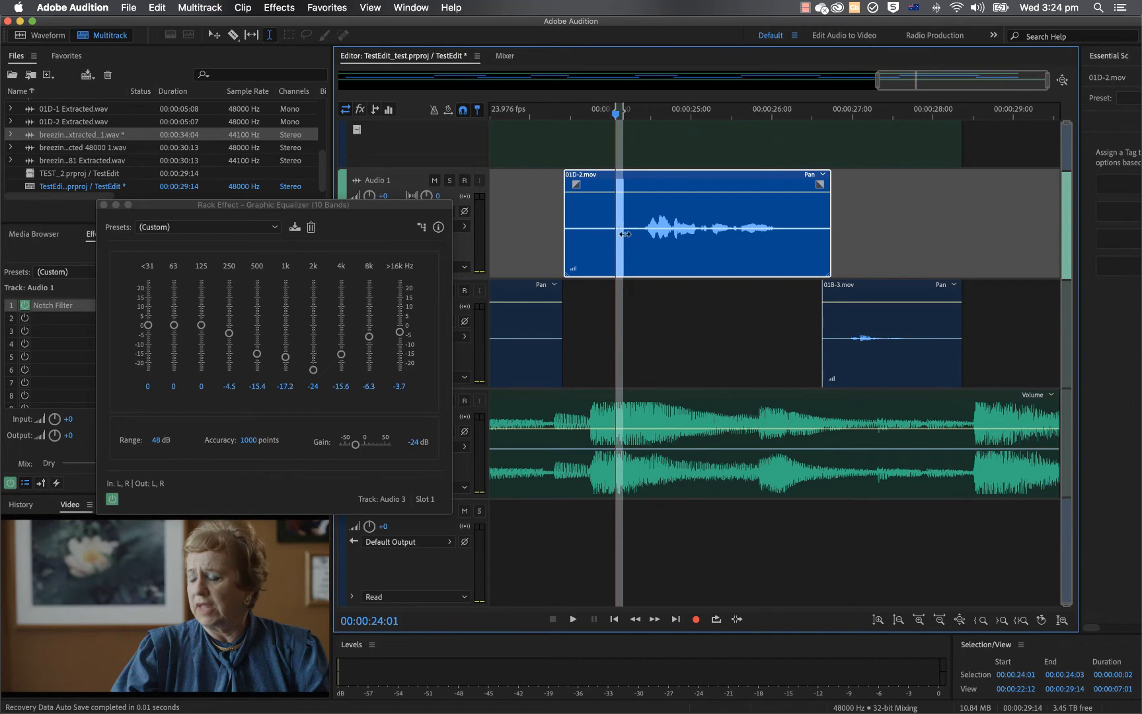
Step: Open the source file of the 01D-2.mov clip in the waveform editor
right_click(621, 236)
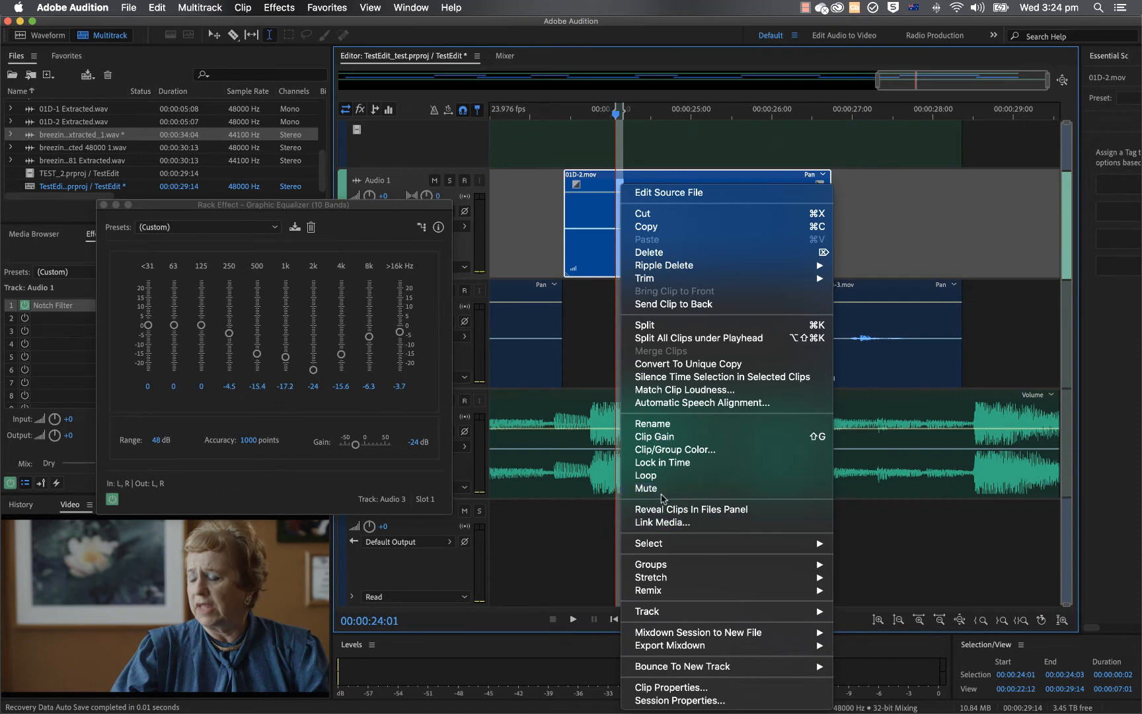
mouse_move(705, 579)
left_click(616, 177)
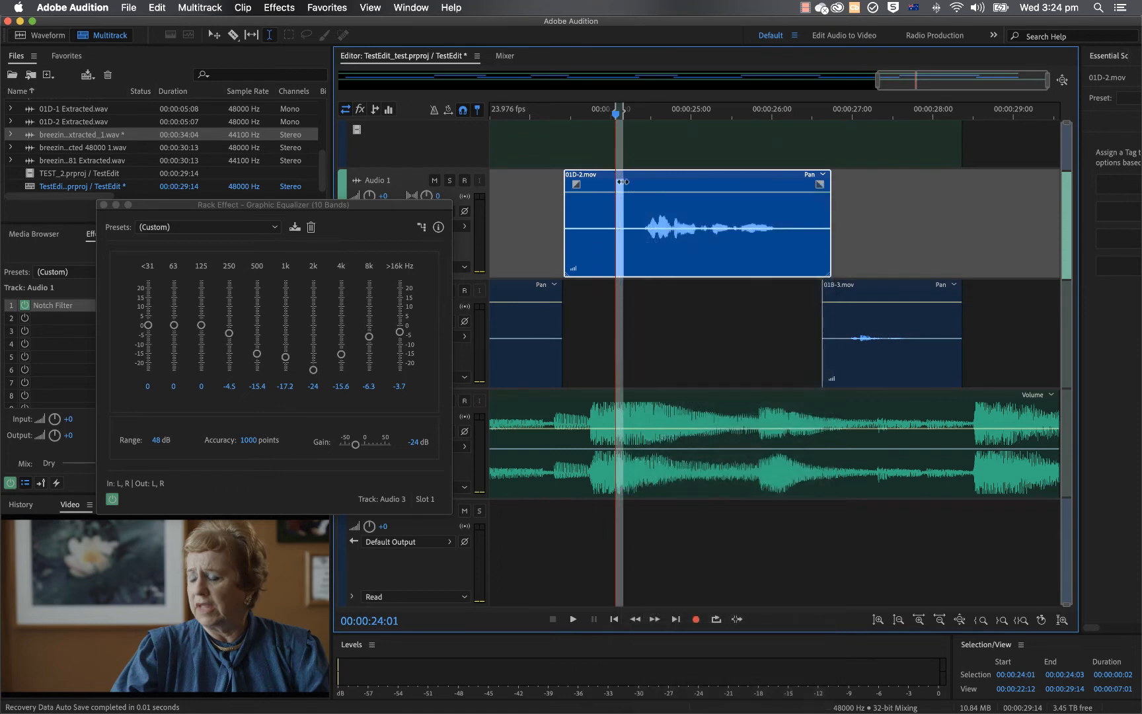
right_click(647, 197)
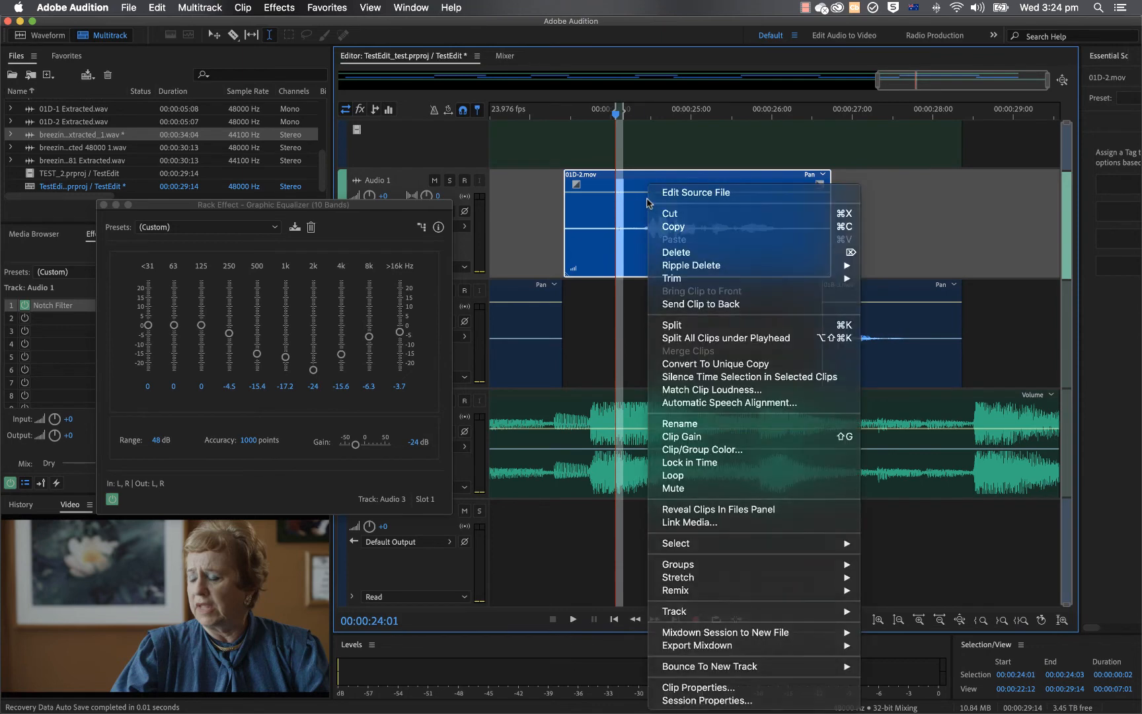
left_click(647, 198)
right_click(648, 198)
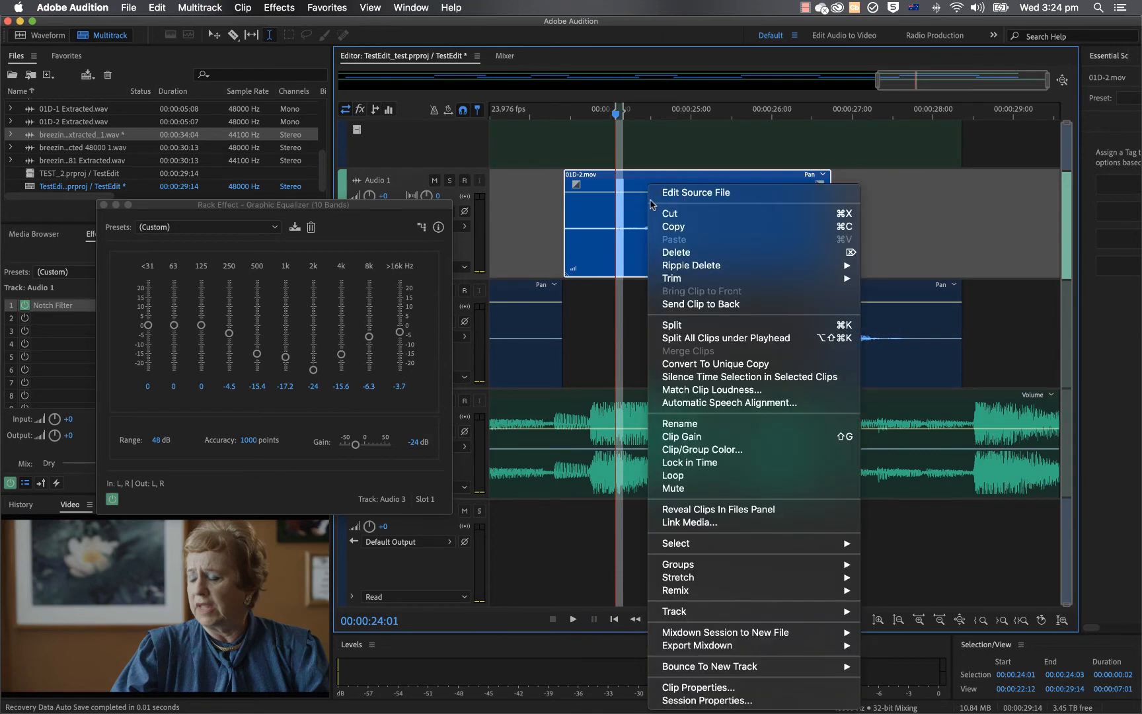
left_click(672, 194)
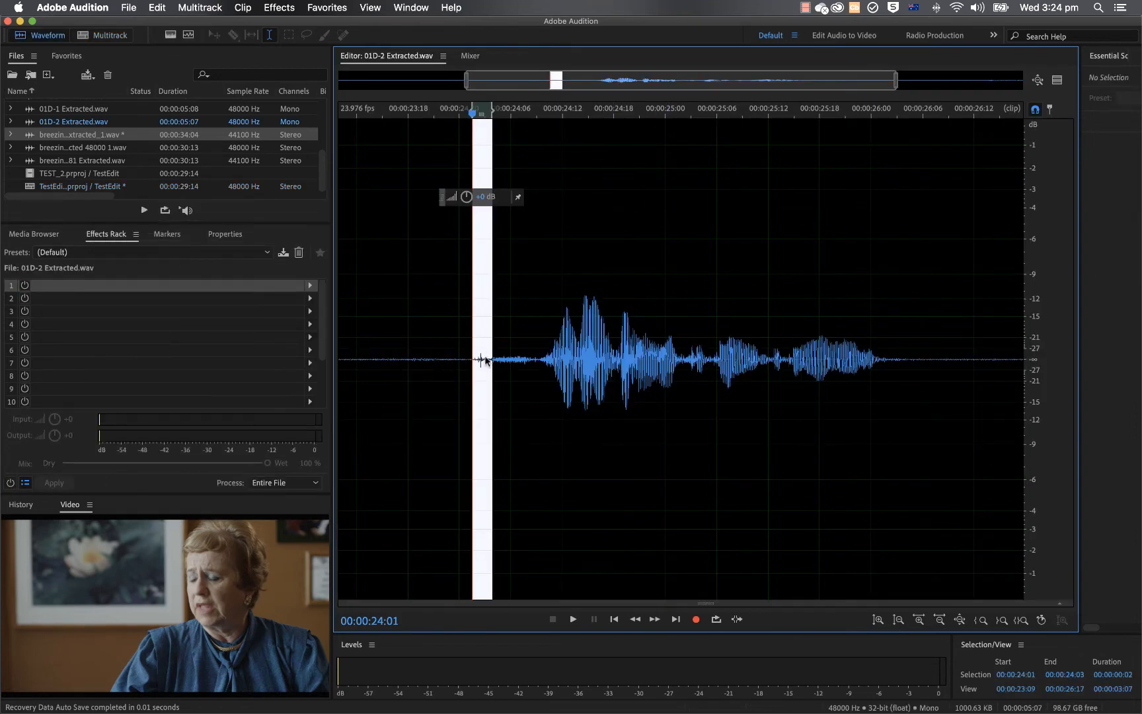
Step: Silence the selected 00:00:24:01 to 00:00:24:03 range of 01D-2 Extracted.wav
left_click(276, 8)
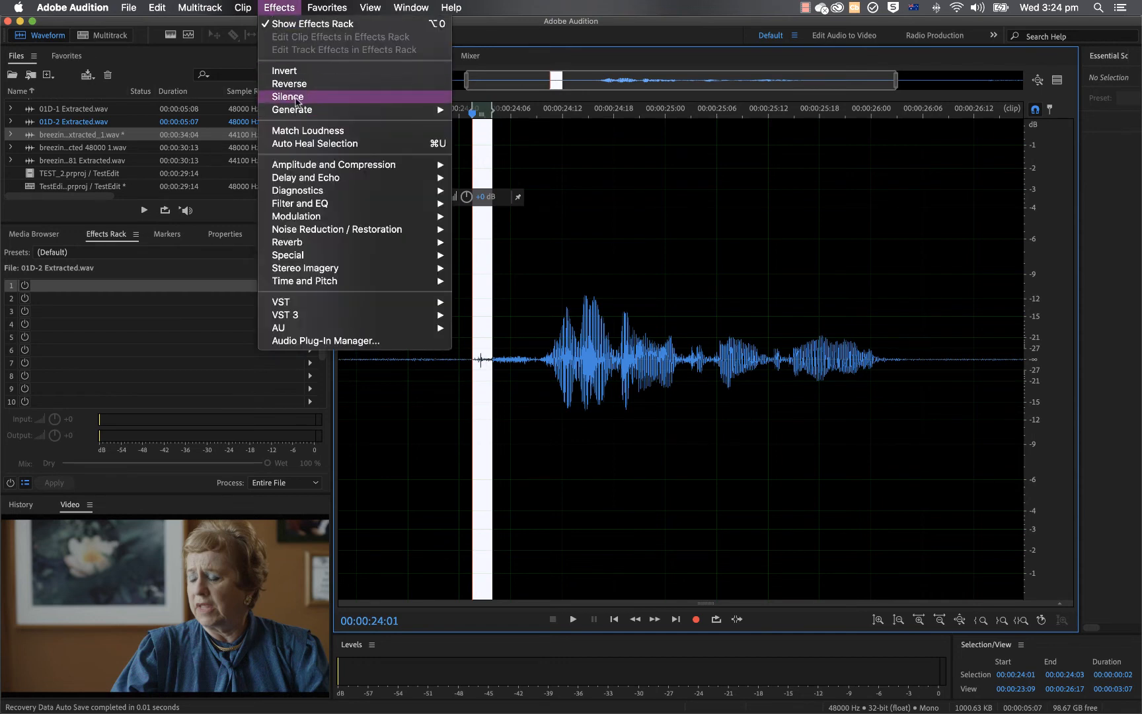
left_click(297, 101)
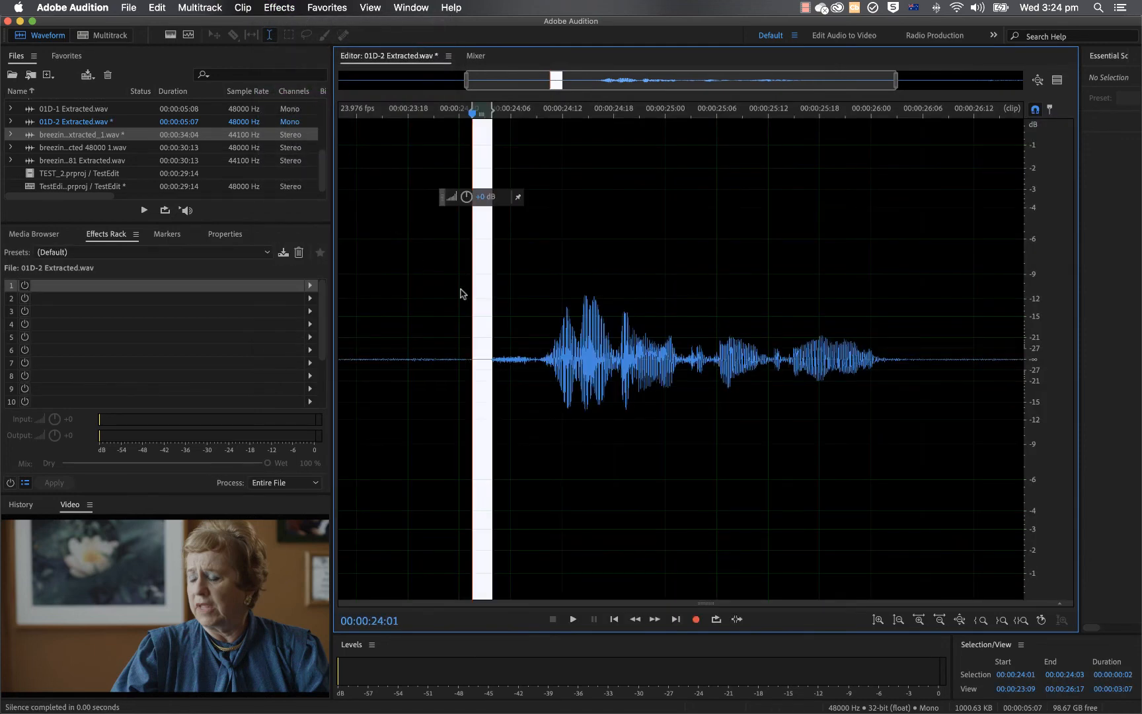
left_click(487, 374)
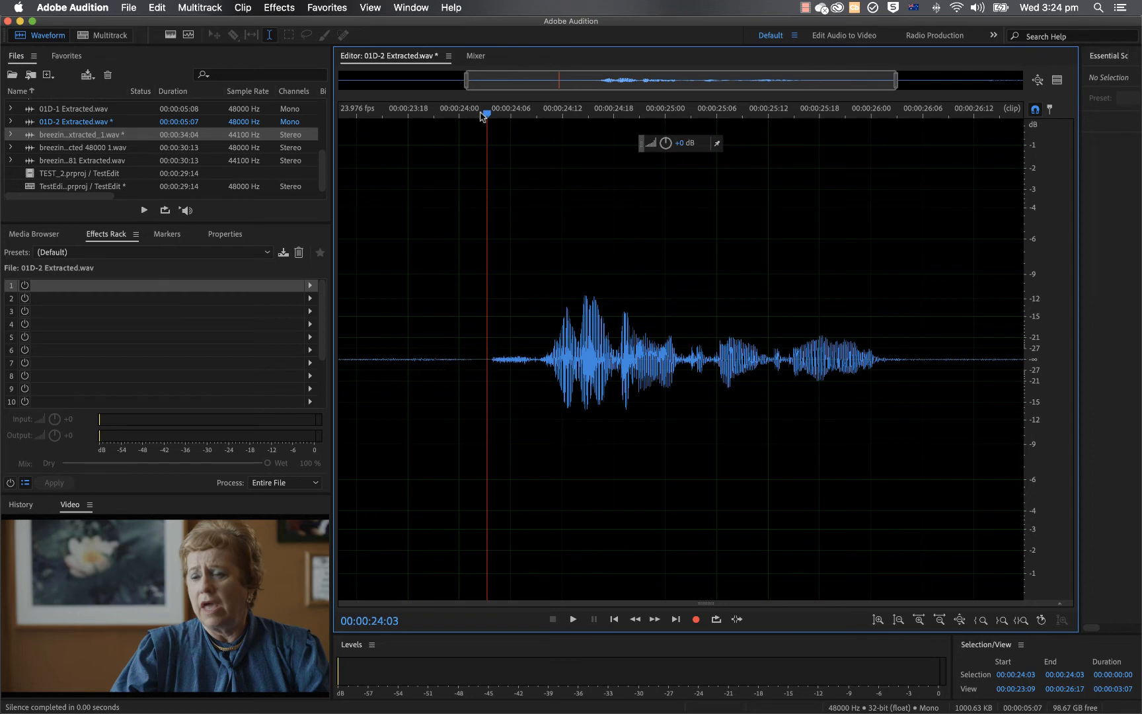
Step: Play across the silenced section from 00:00:23:20 and again from 00:00:23:13
left_click_drag(486, 117, 428, 124)
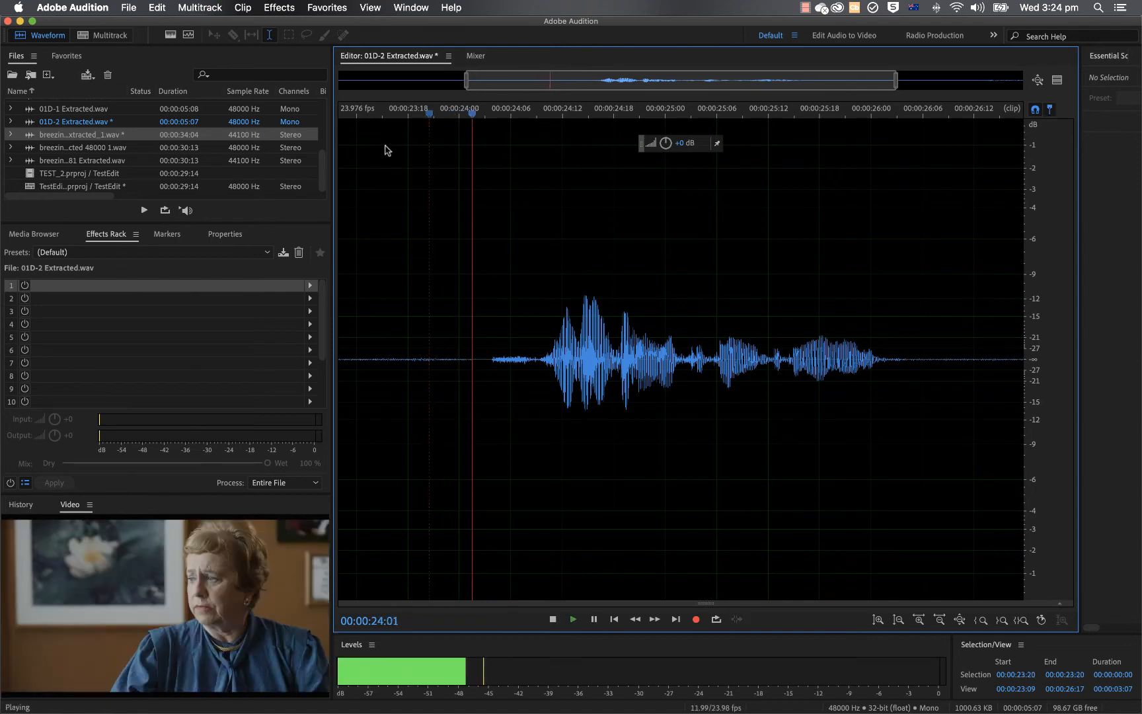
key("space")
left_click_drag(396, 120, 366, 121)
key("space")
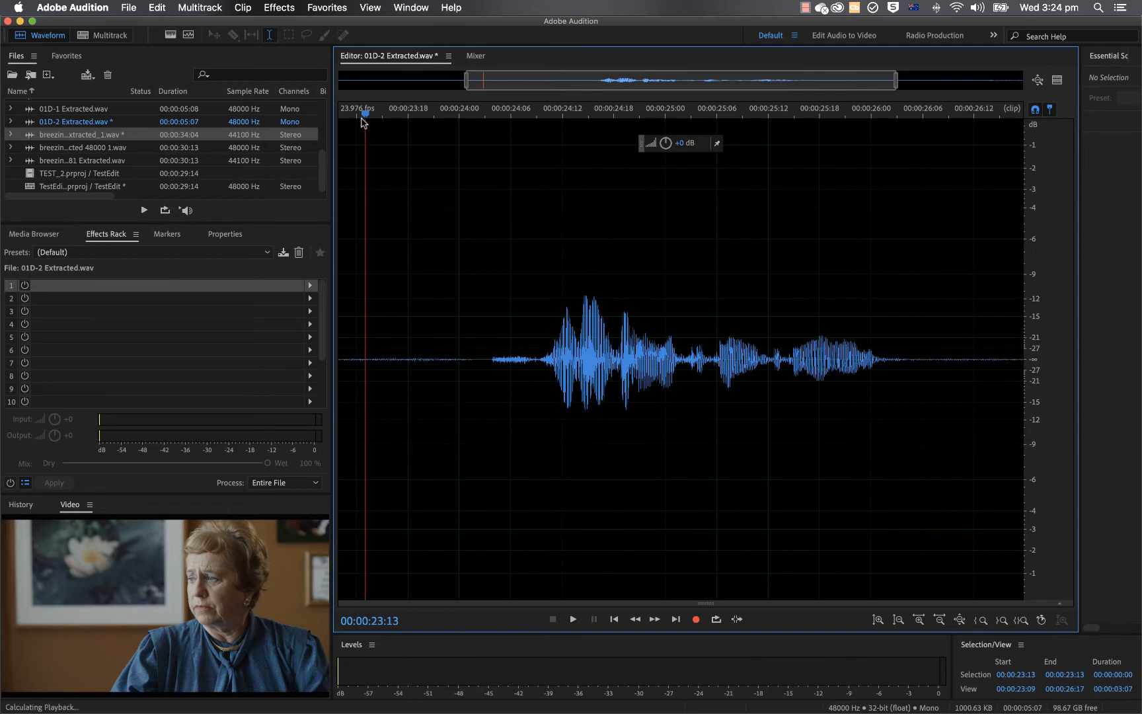
key("space")
Step: Copy the quiet background section from 00:00:23:20 to 00:00:24:00 of the waveform
left_click(442, 354)
mouse_move(454, 355)
left_mouse_down()
mouse_move(428, 357)
mouse_move(456, 359)
left_mouse_up()
left_click(430, 353)
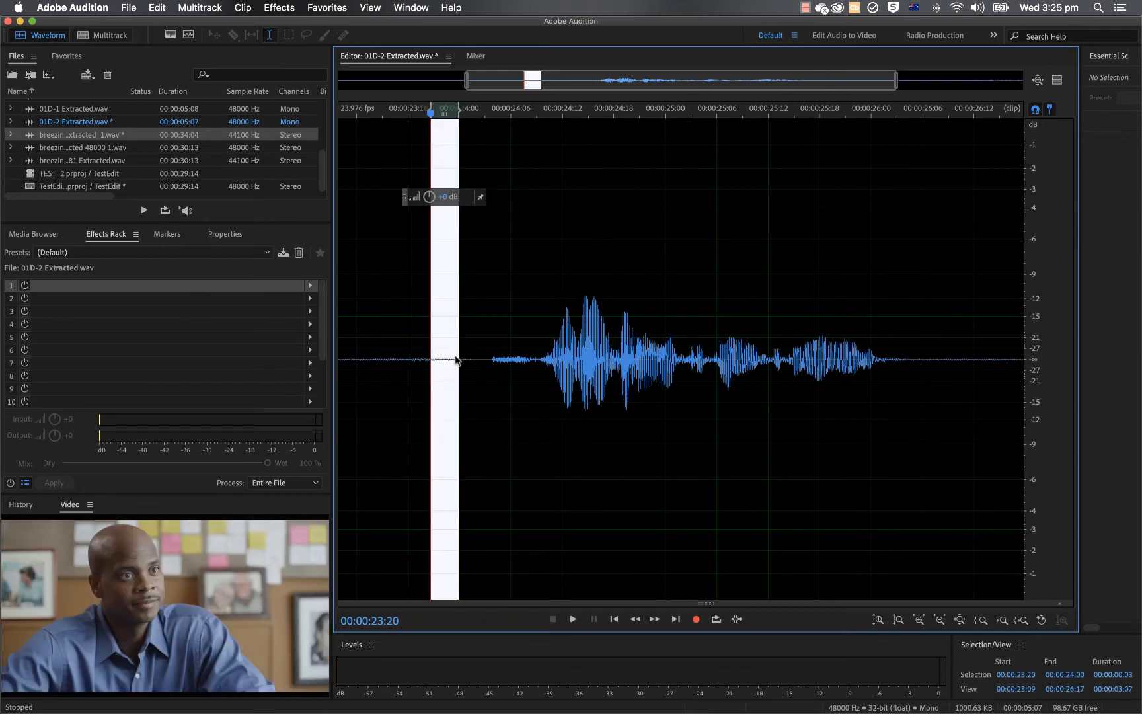
key("ctrl+c")
Step: Try inserting the copied background section at 00:00:23:23, and undo the paste
left_click(461, 362)
left_click(454, 363)
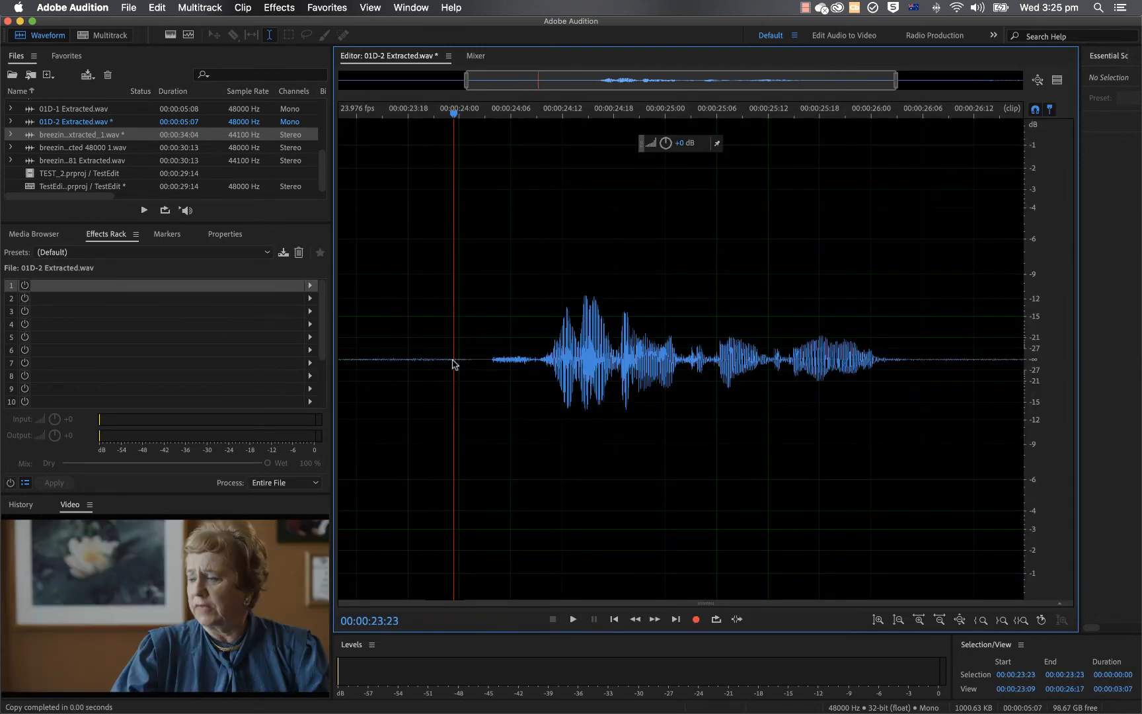
key("ctrl+v")
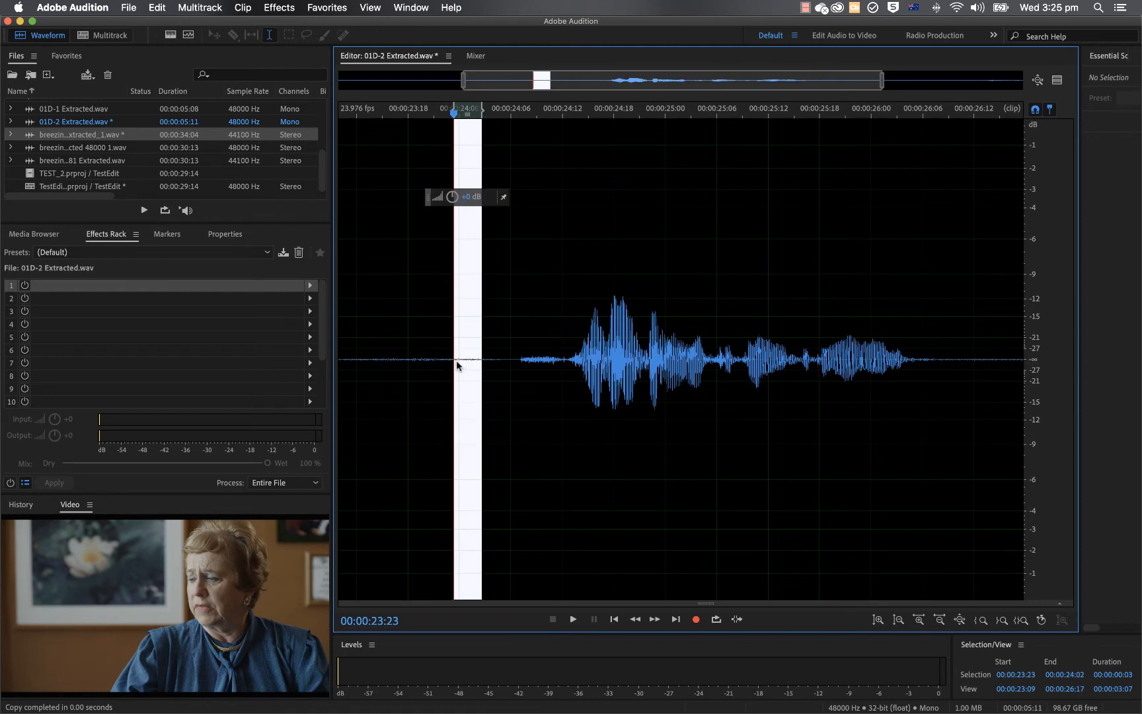
key("ctrl+z")
Step: Replace the silenced gap from 00:00:24:00 to 00:00:24:03 with the copied background sound, and play the waveform from 00:00:23:19
left_click(490, 363)
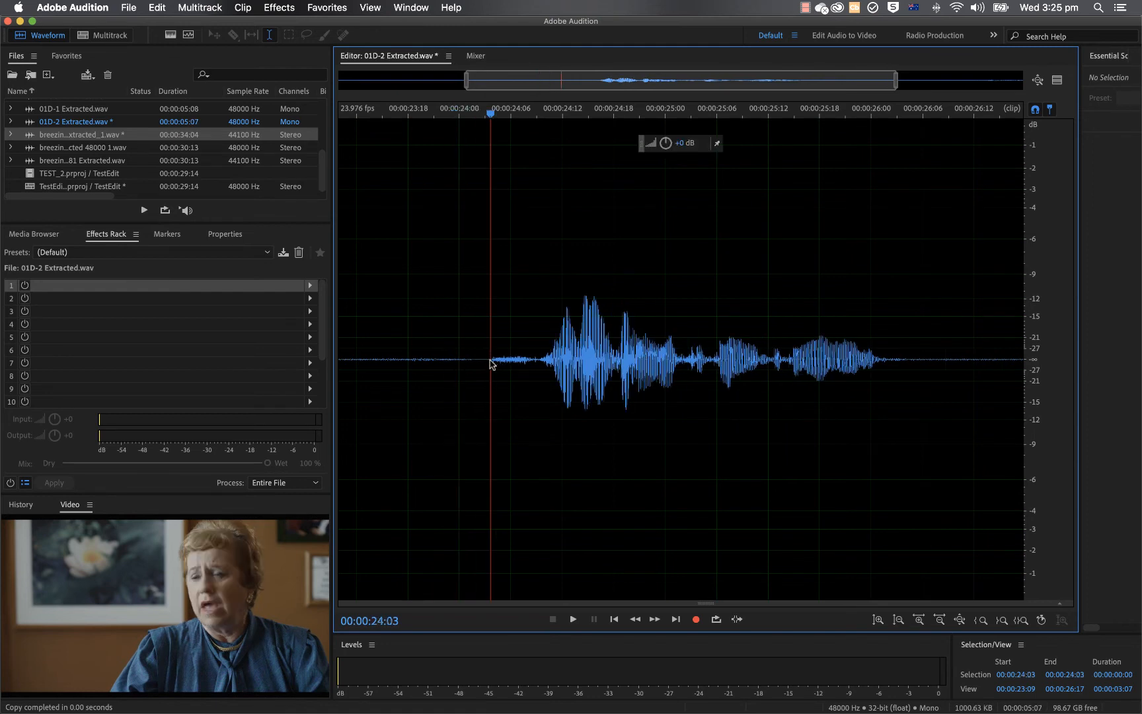
left_click_drag(487, 363, 457, 364)
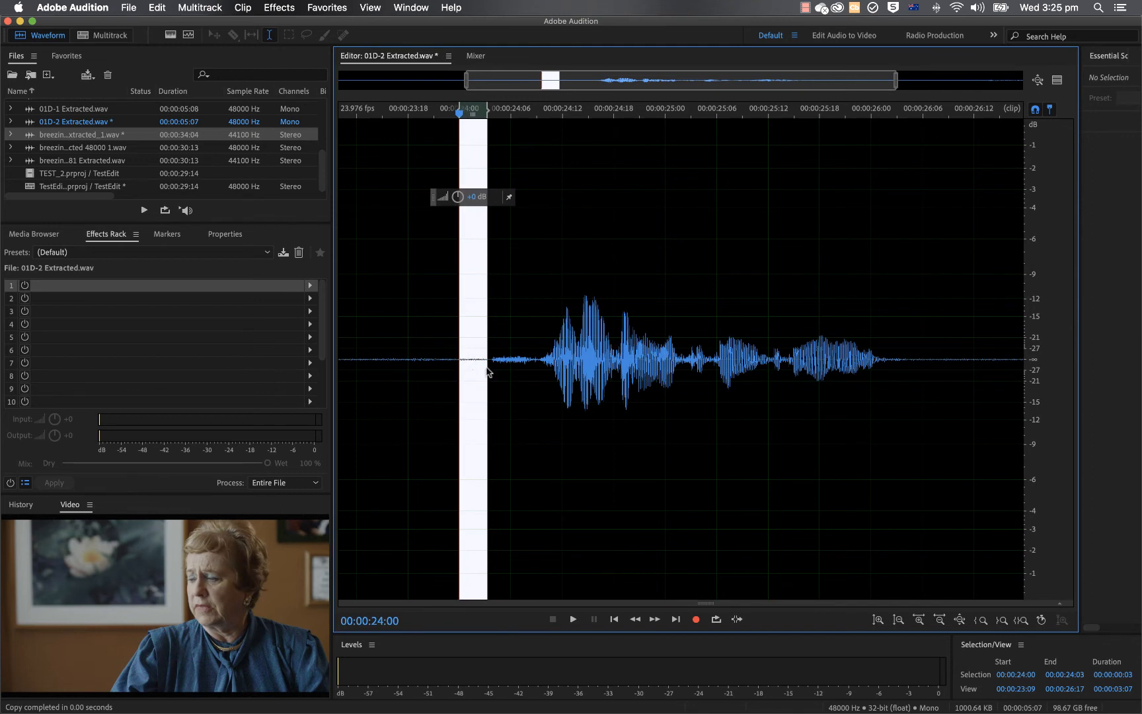
left_click(417, 374)
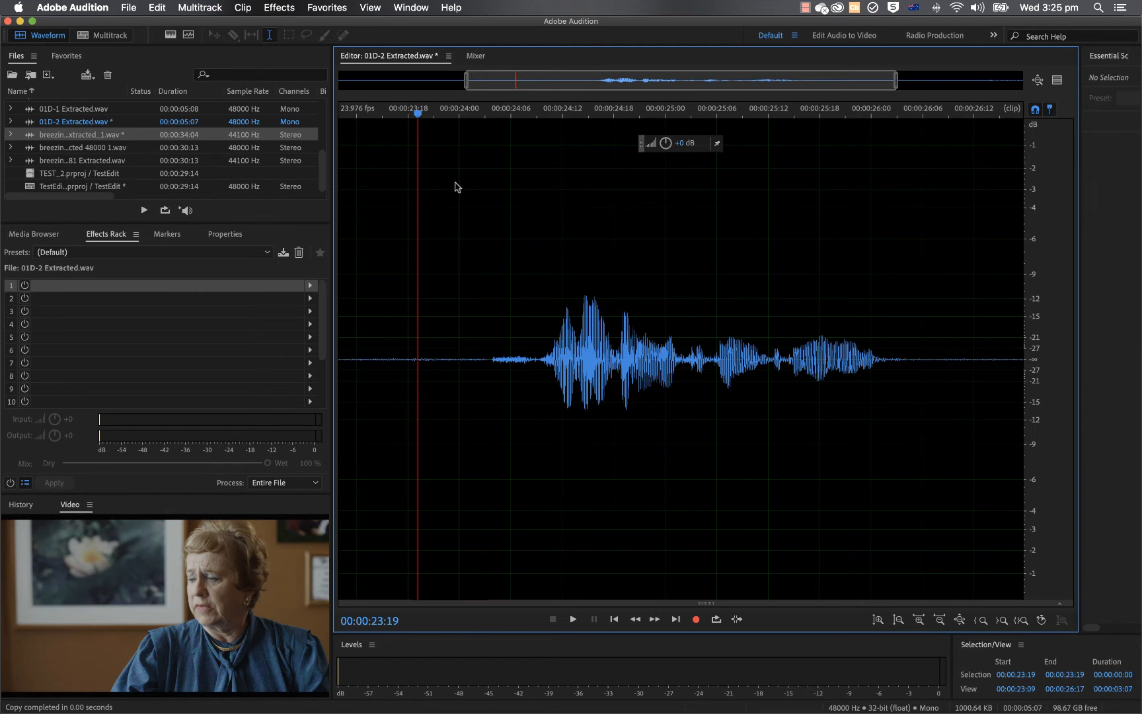
key("space")
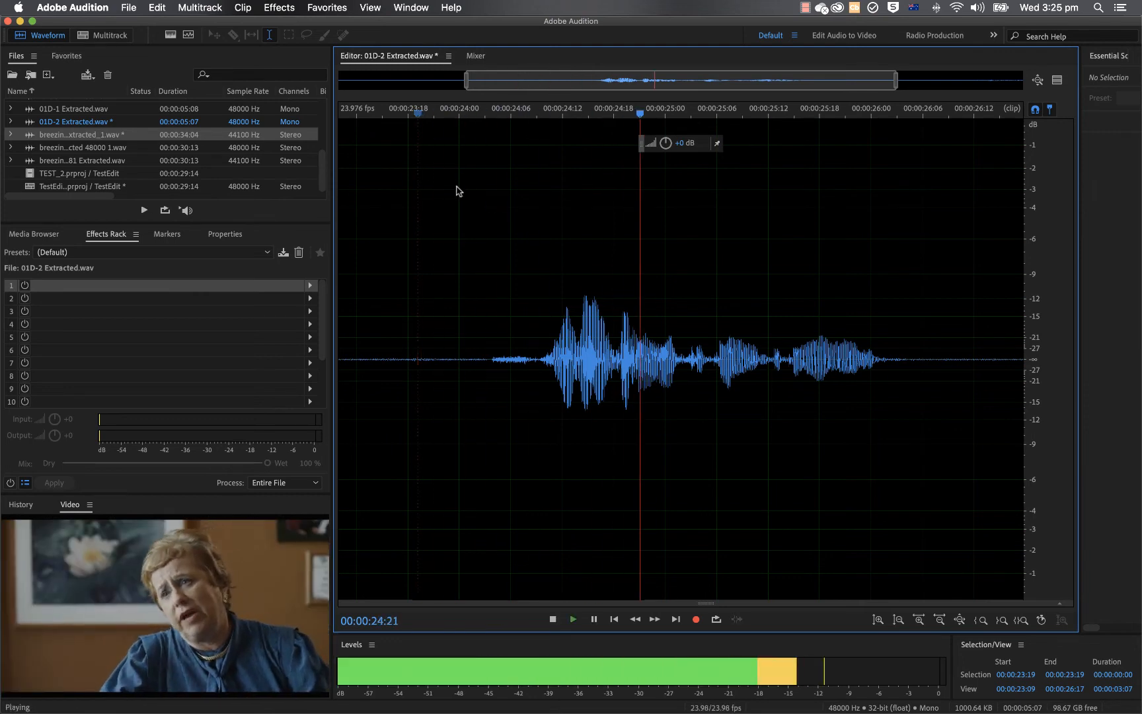
key("space")
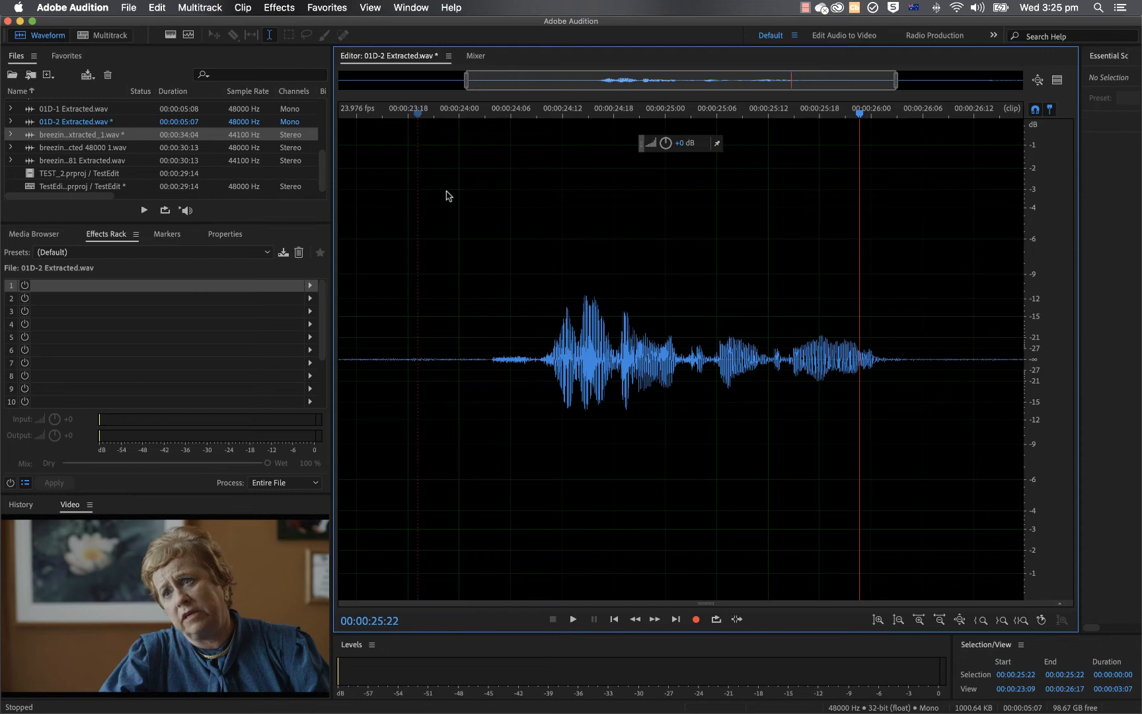
Step: Return to the multitrack session, move the playhead to 00:00:24:10, and dismiss all warnings for the file 01D-2 Extracted.wav
left_click(128, 34)
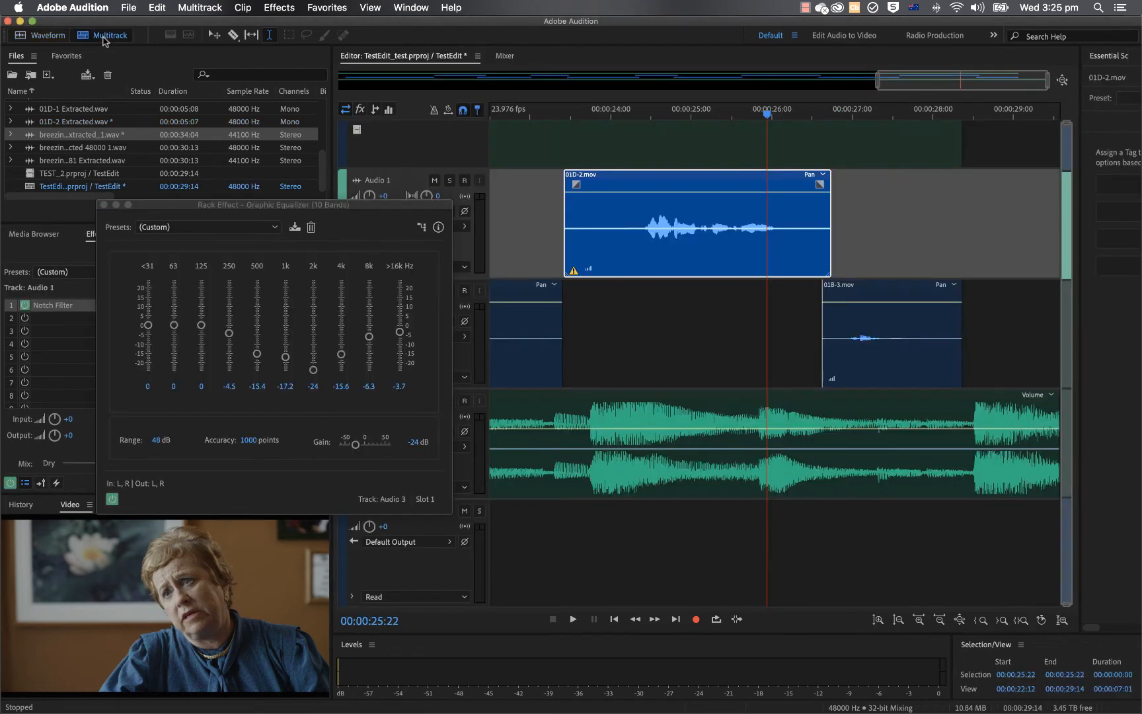
left_click_drag(663, 114, 646, 115)
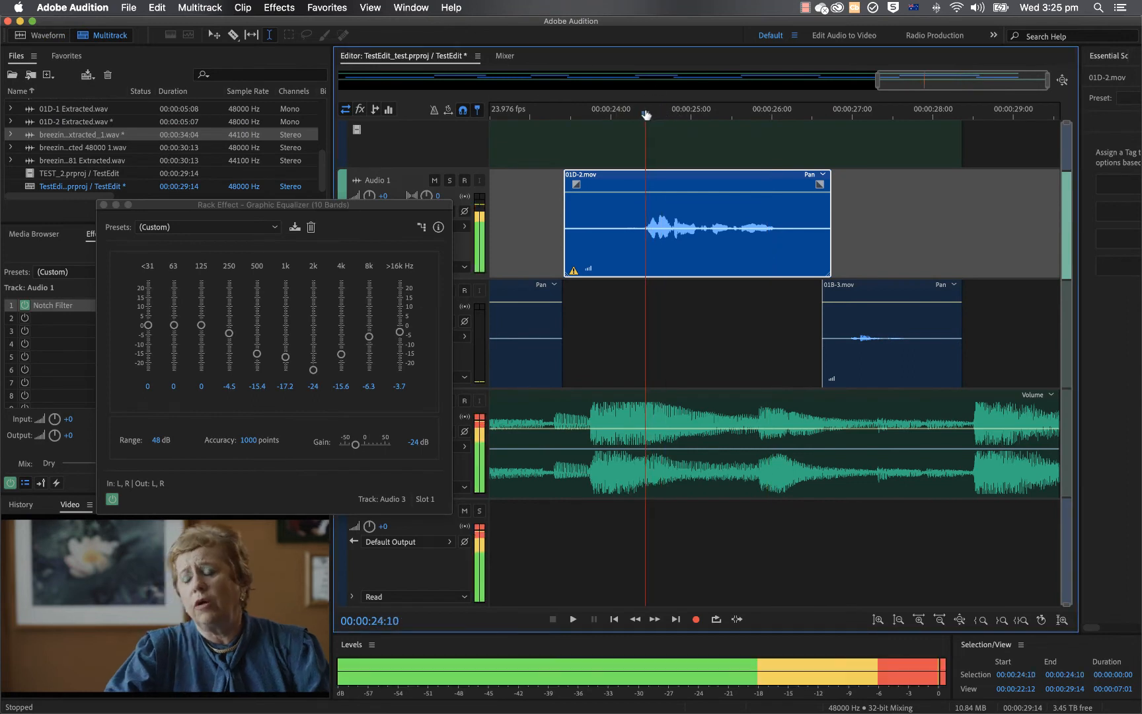
left_click(573, 271)
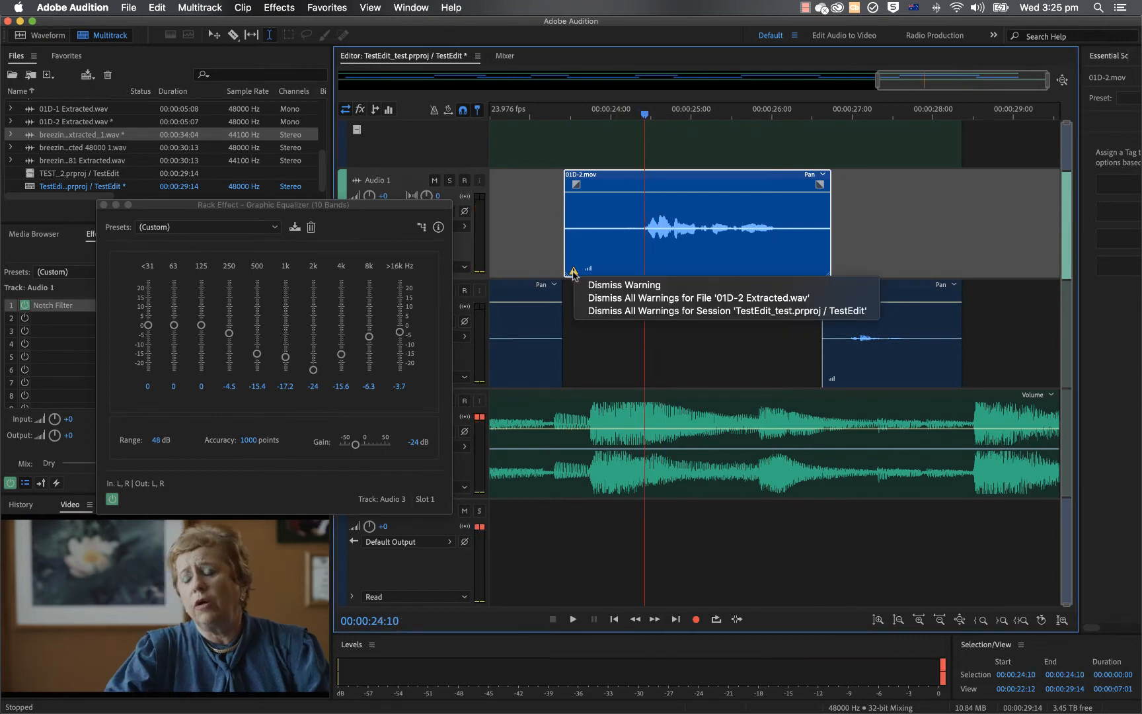
left_click(587, 268)
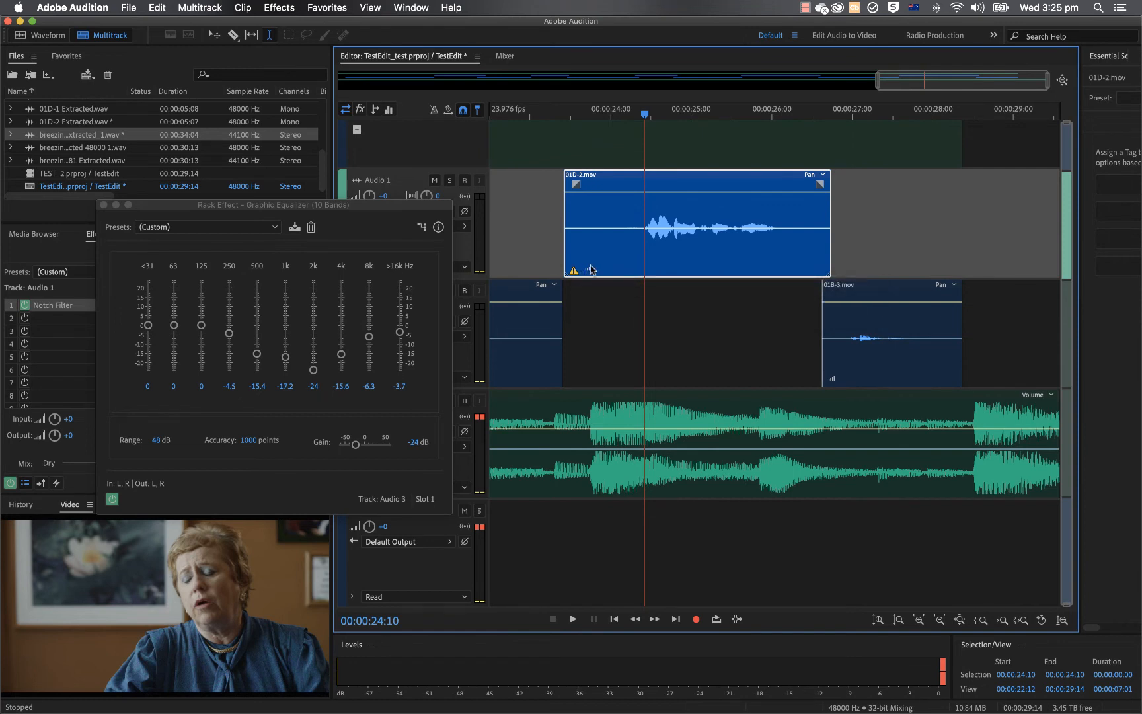
left_click(573, 271)
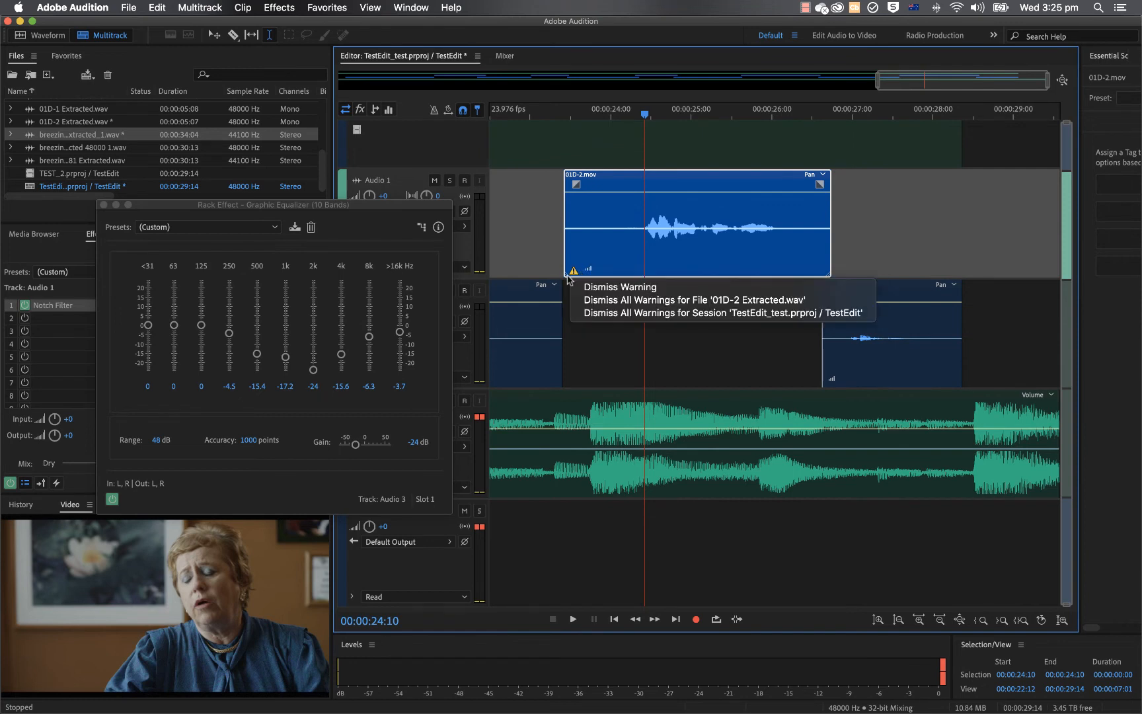
left_click(594, 301)
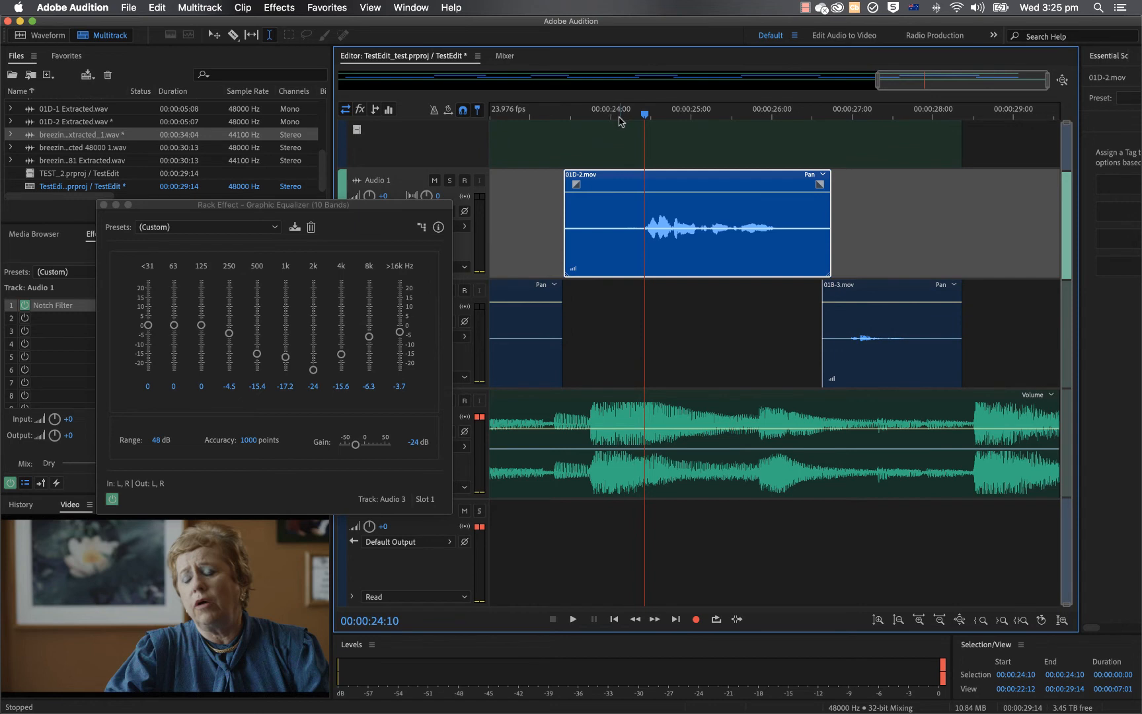
Step: Play the patched 01D-2.mov clip with the music from 00:00:24:06, and reposition the playhead at 00:00:24:09
left_click_drag(647, 114, 631, 115)
key("space")
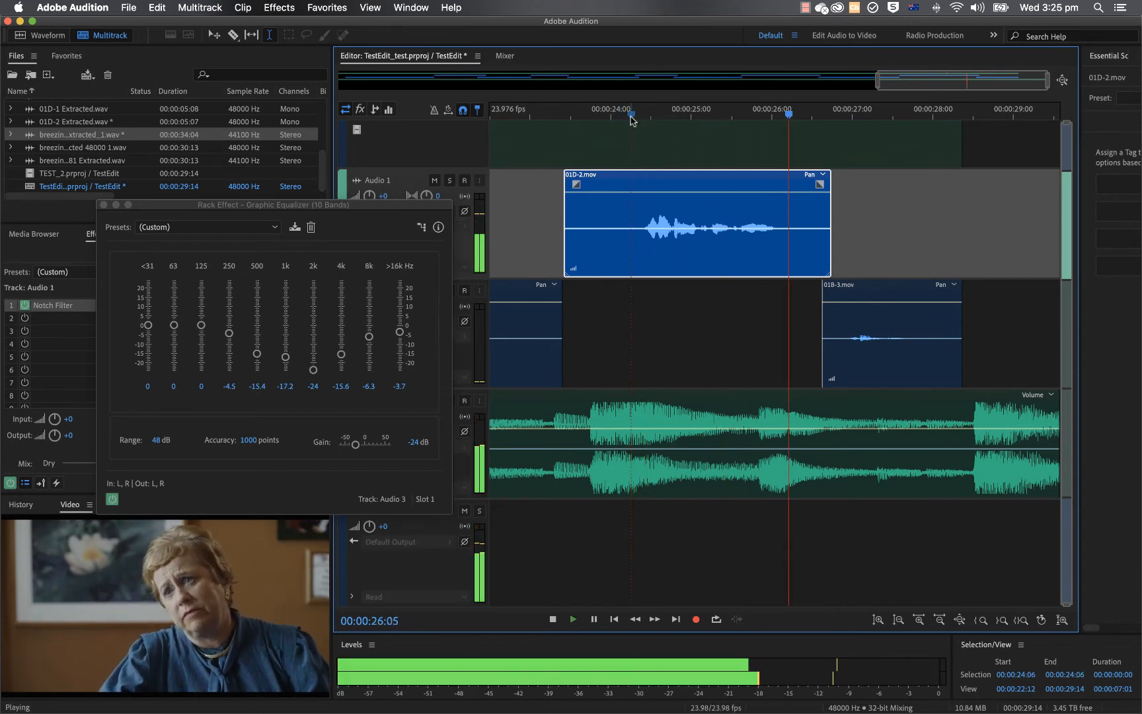
key("space")
left_click(602, 116)
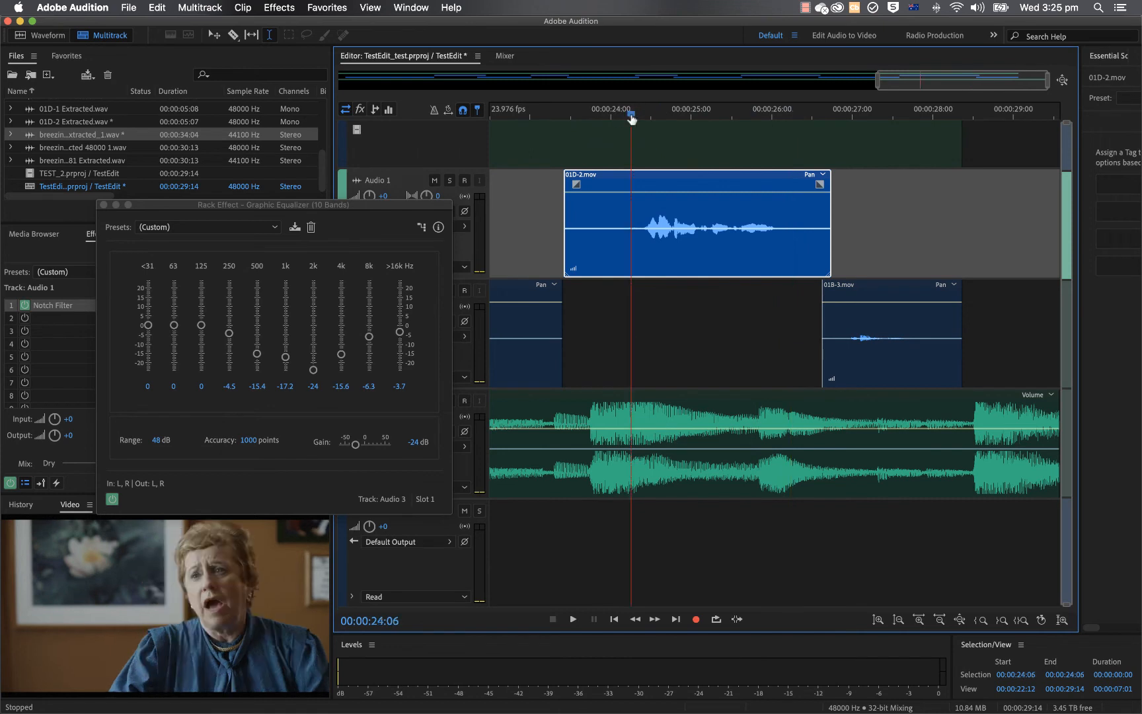
left_click_drag(603, 116, 643, 116)
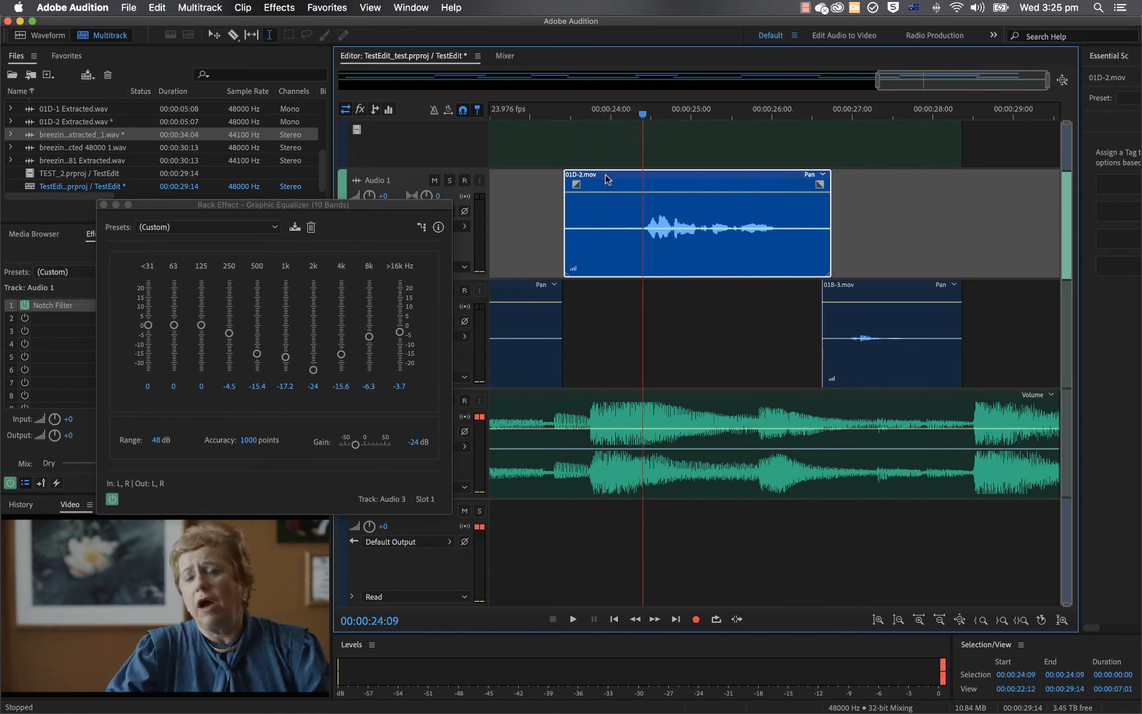
Step: Undo the last music volume change, and extend the start of the 01D-2.mov clip slightly earlier on Audio 1
key("super+z")
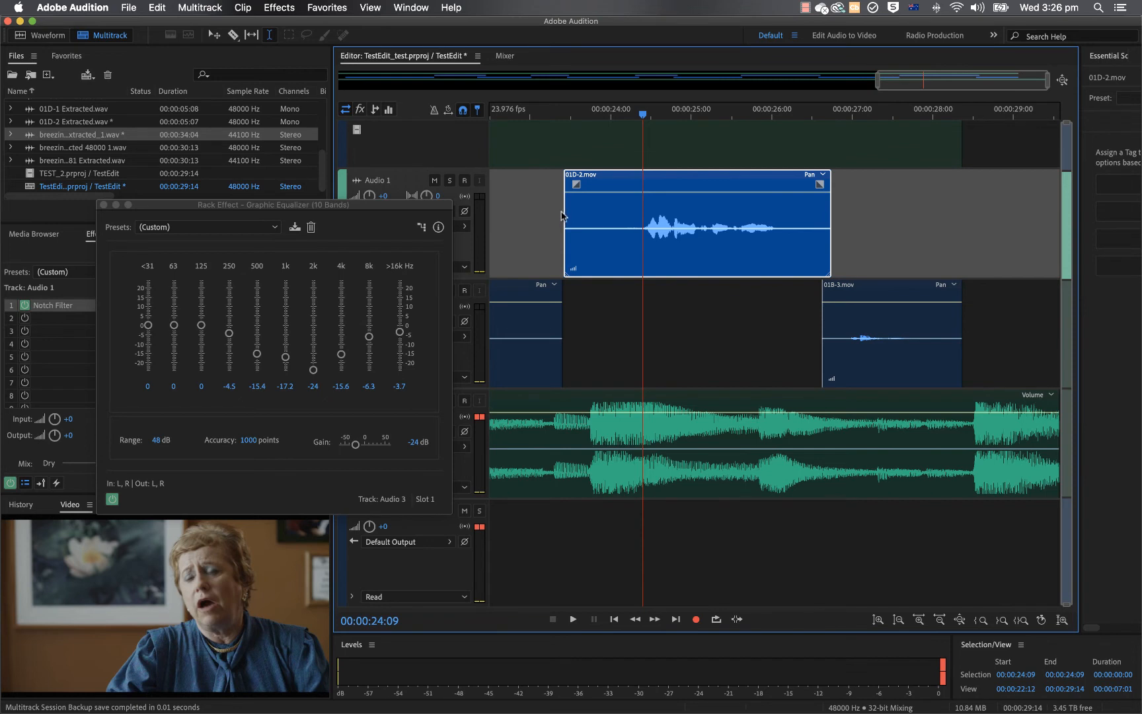
mouse_move(563, 214)
left_mouse_down()
mouse_move(639, 216)
mouse_move(556, 229)
left_mouse_up()
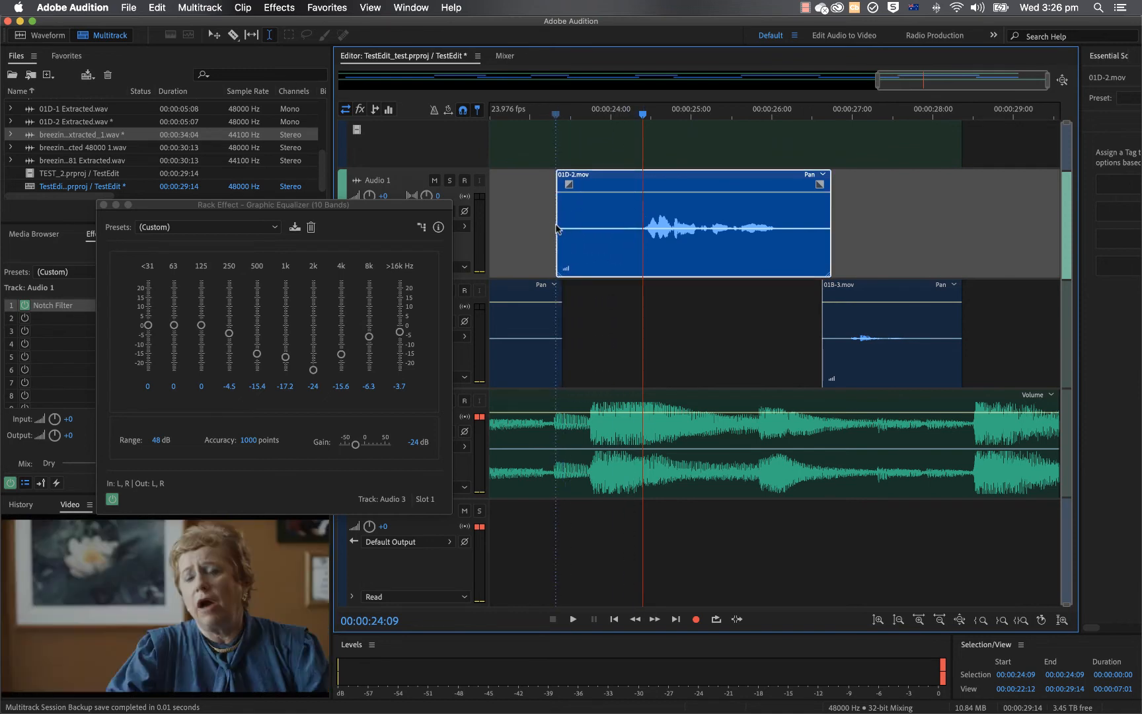
left_click(529, 214)
Step: Switch to Premiere Pro, open 01 Room Tone.WAV from the 001 bin in the source monitor, and listen to part of it
mouse_move(2, 190)
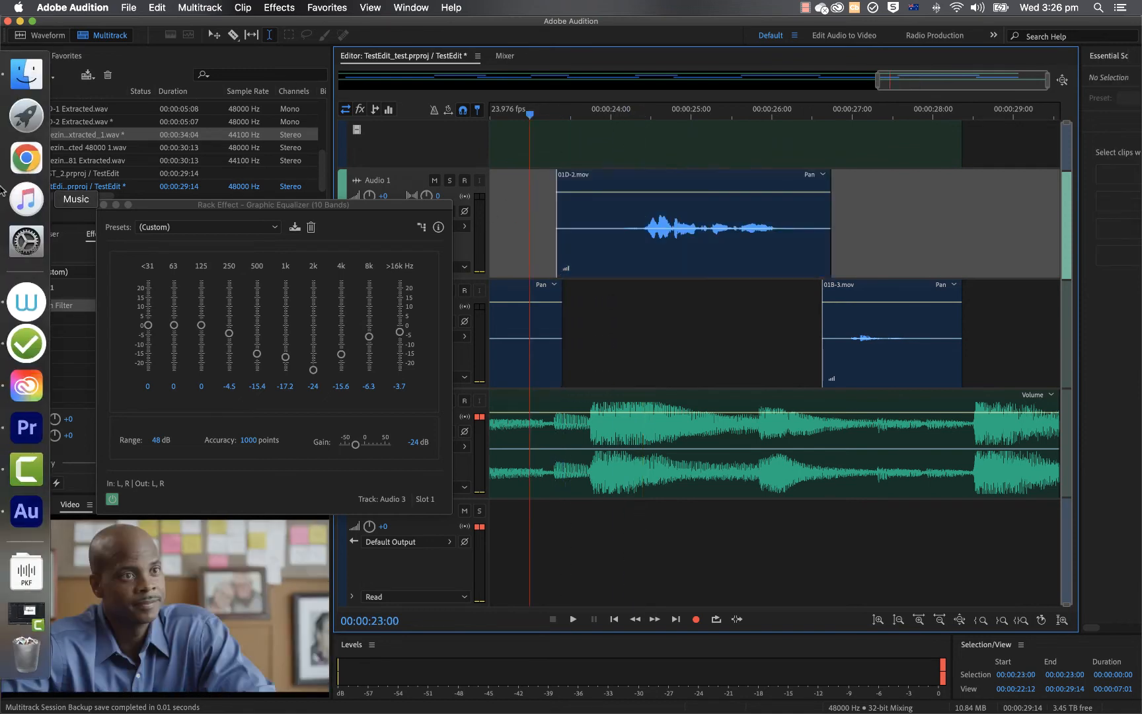
left_click(18, 428)
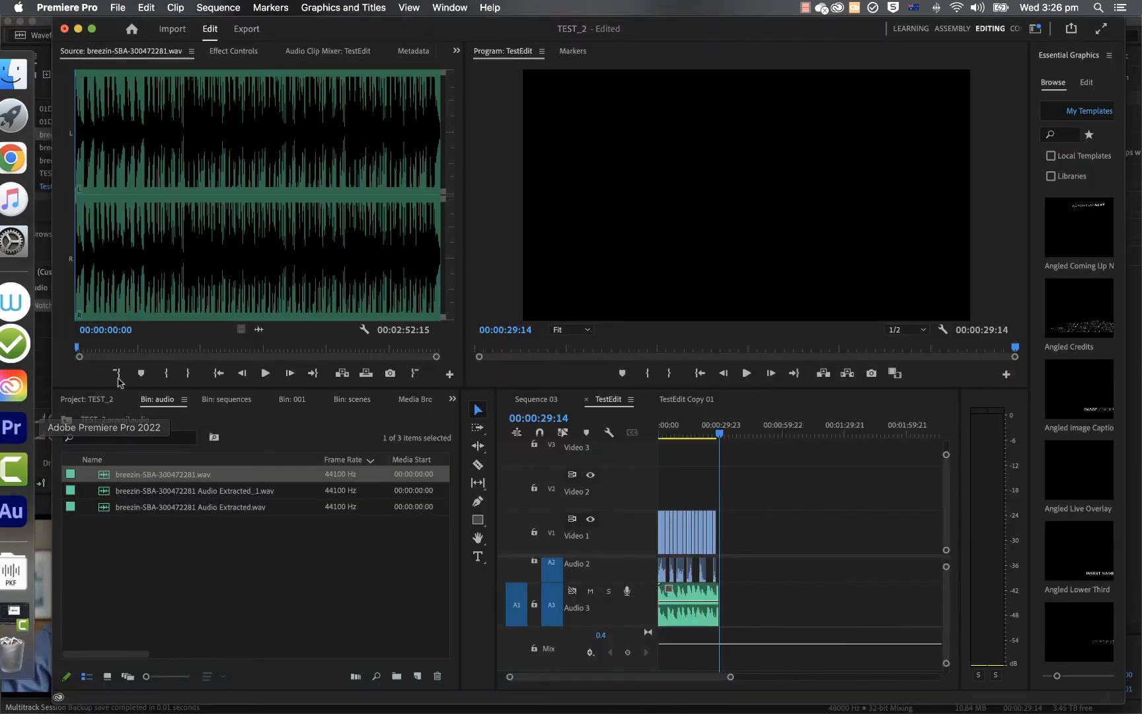
left_click(284, 401)
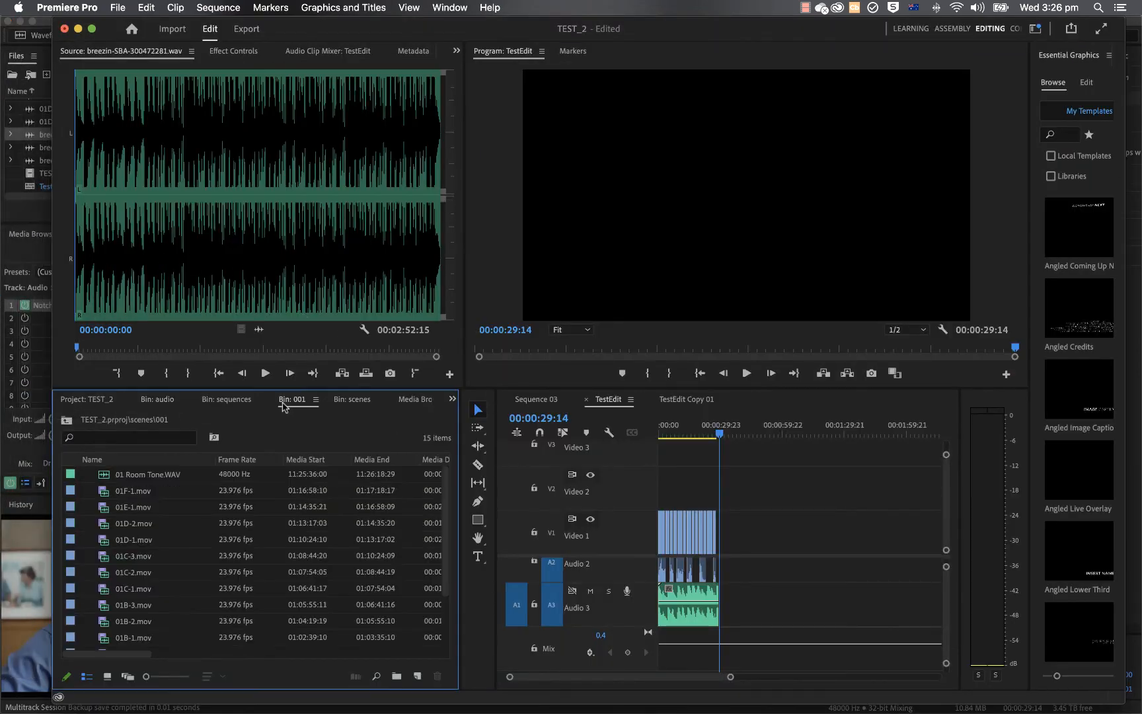
left_click(154, 480)
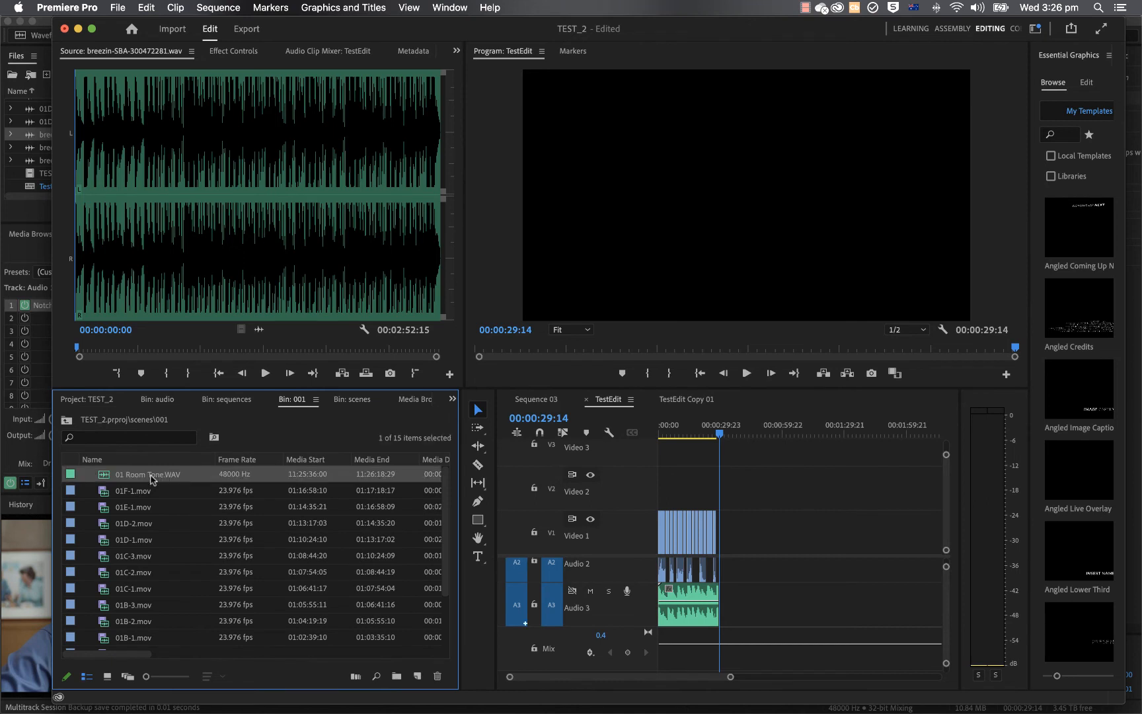
double_click(102, 479)
key("space")
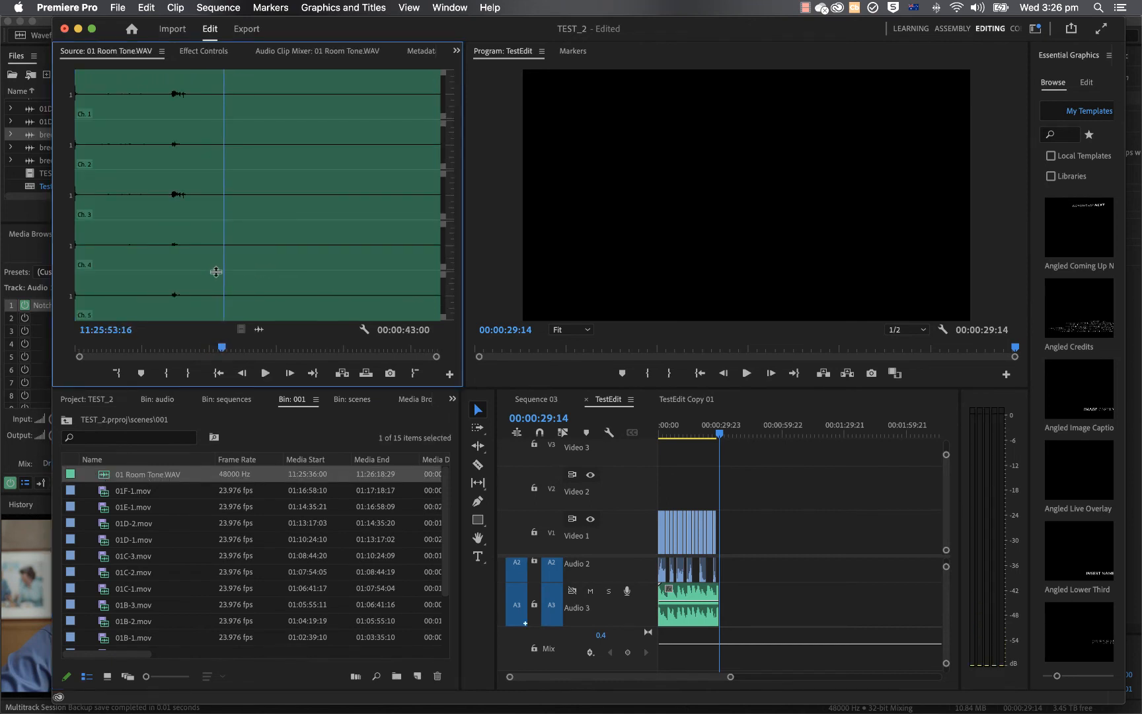
key("space")
key("space")
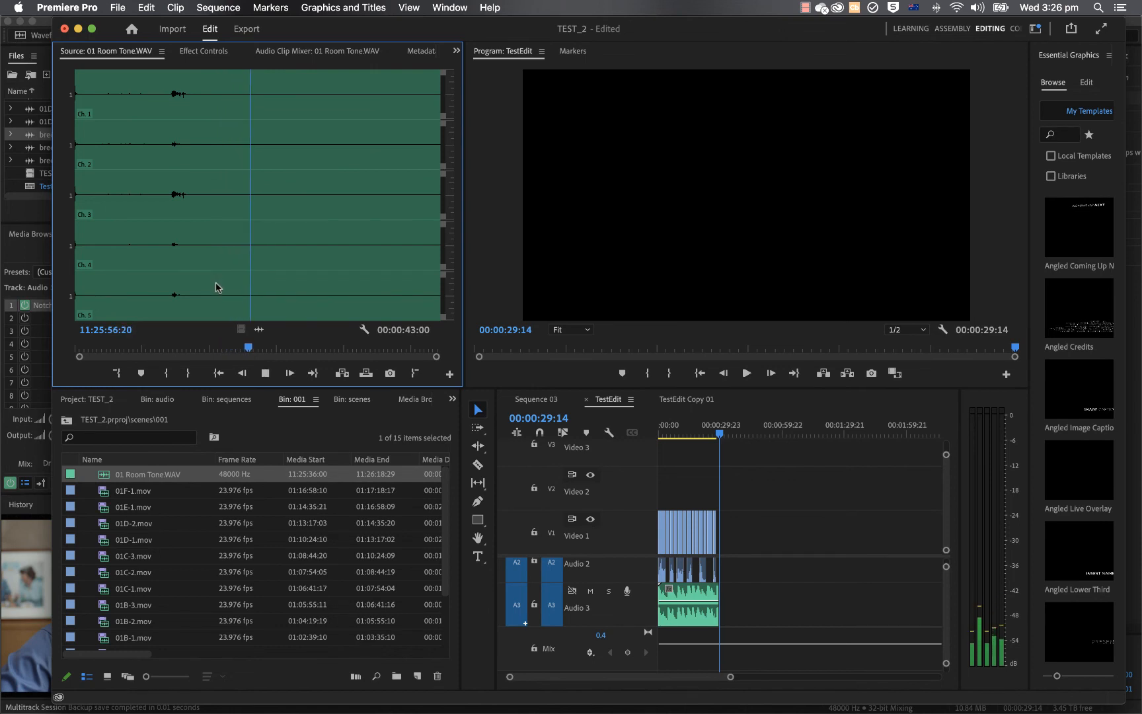
key("space")
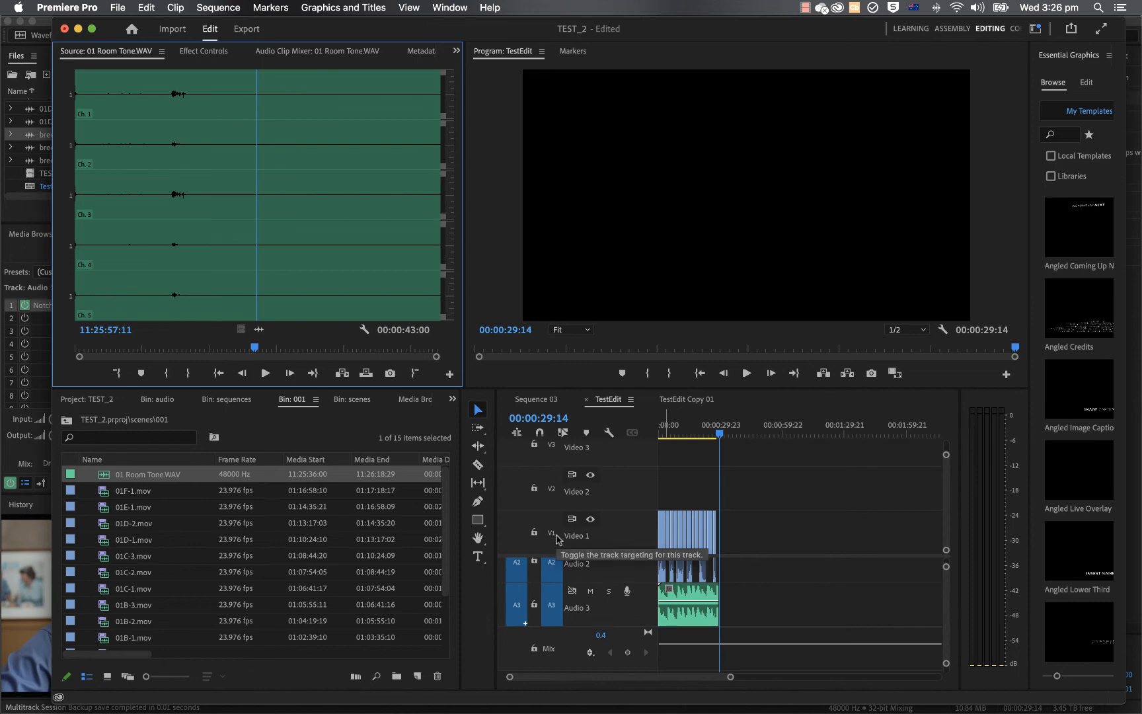
Step: Switch back to Audition and open the export settings for sending the multitrack session to Premiere Pro
left_click(6, 265)
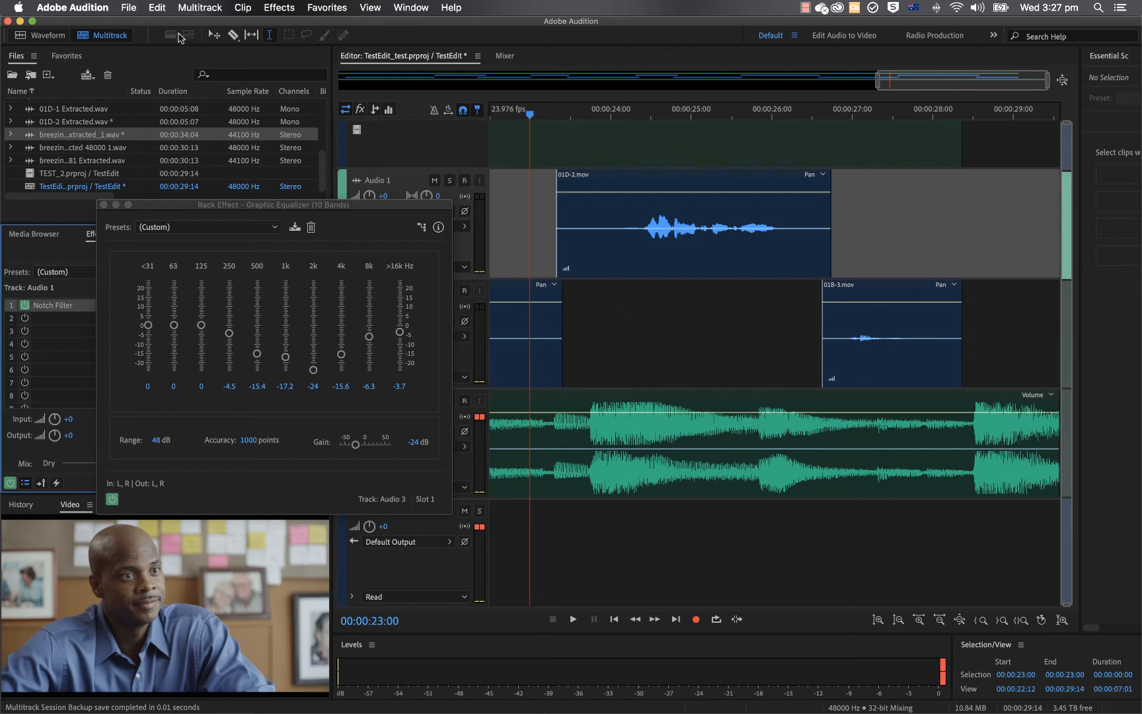
left_click(193, 8)
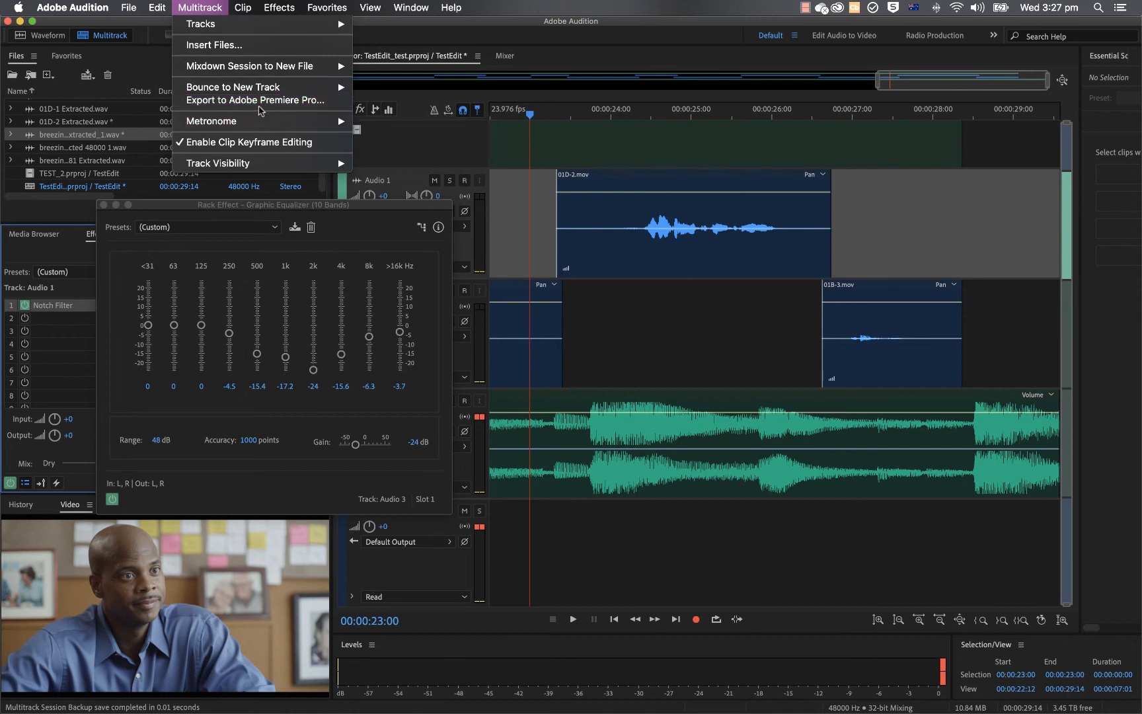
left_click(263, 101)
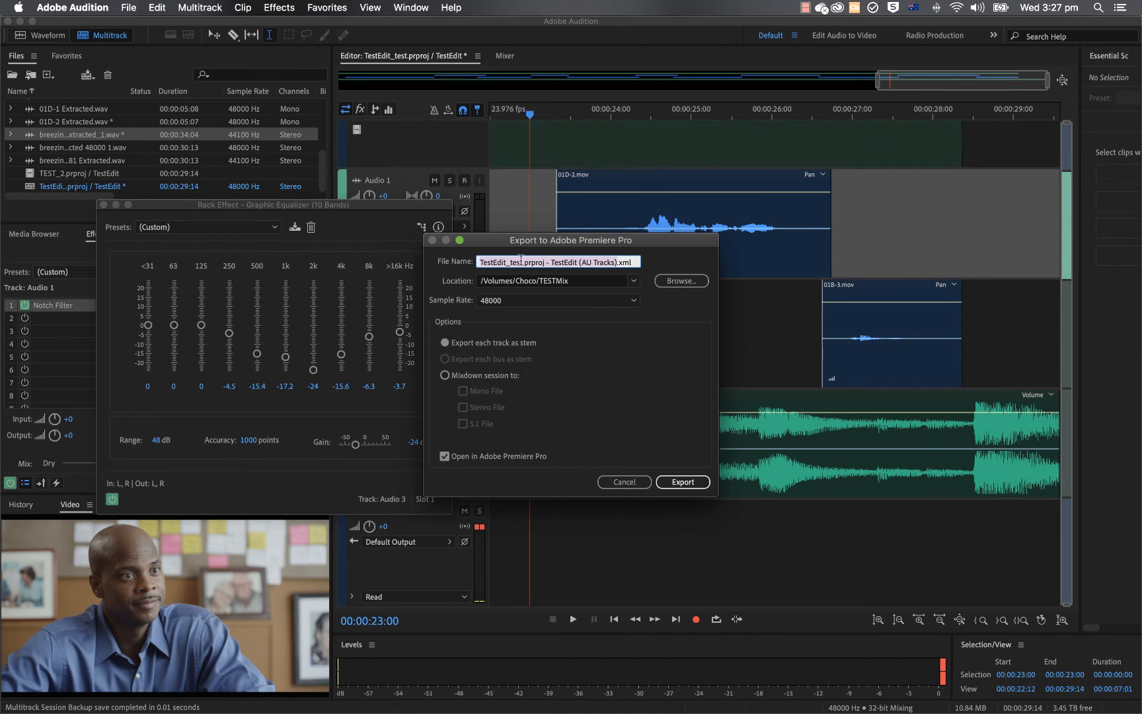
Step: Name the export file TestEdit3.xml
left_click(559, 261)
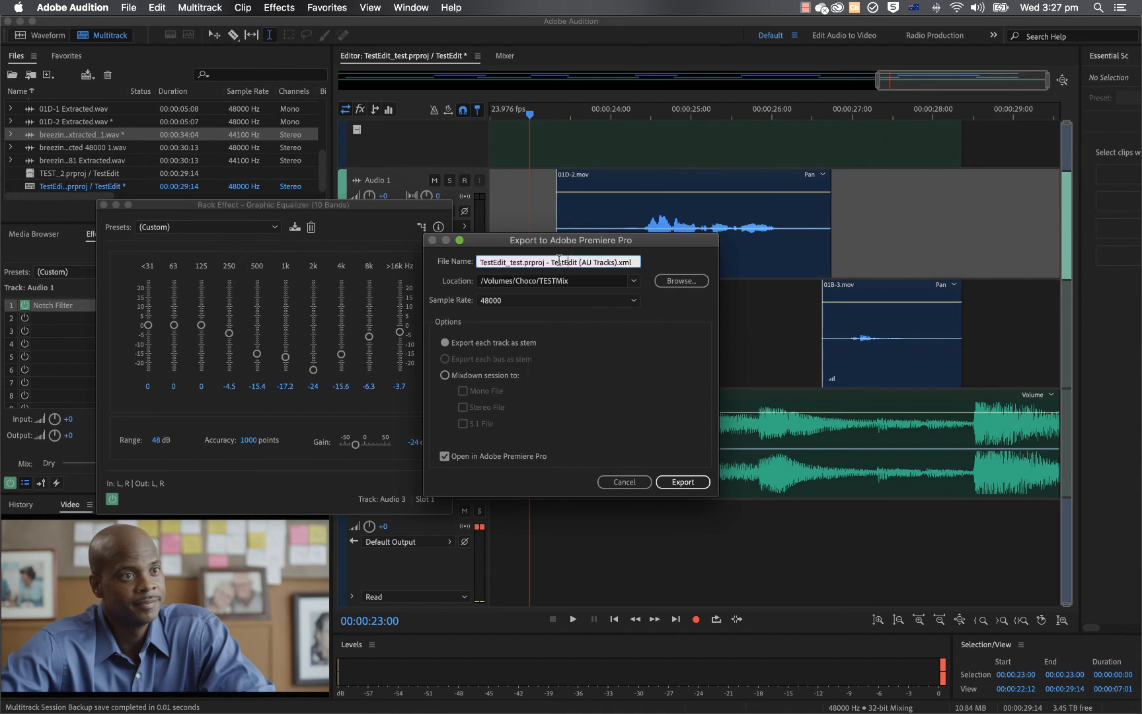
left_click_drag(550, 262, 612, 262)
key("BackSpace")
key("BackSpace")
key("BackSpace")
key("BackSpace")
key("BackSpace")
key("BackSpace")
key("BackSpace")
key("BackSpace")
key("BackSpace")
key("BackSpace")
key("BackSpace")
key("BackSpace")
key("BackSpace")
key("BackSpace")
key("BackSpace")
key("BackSpace")
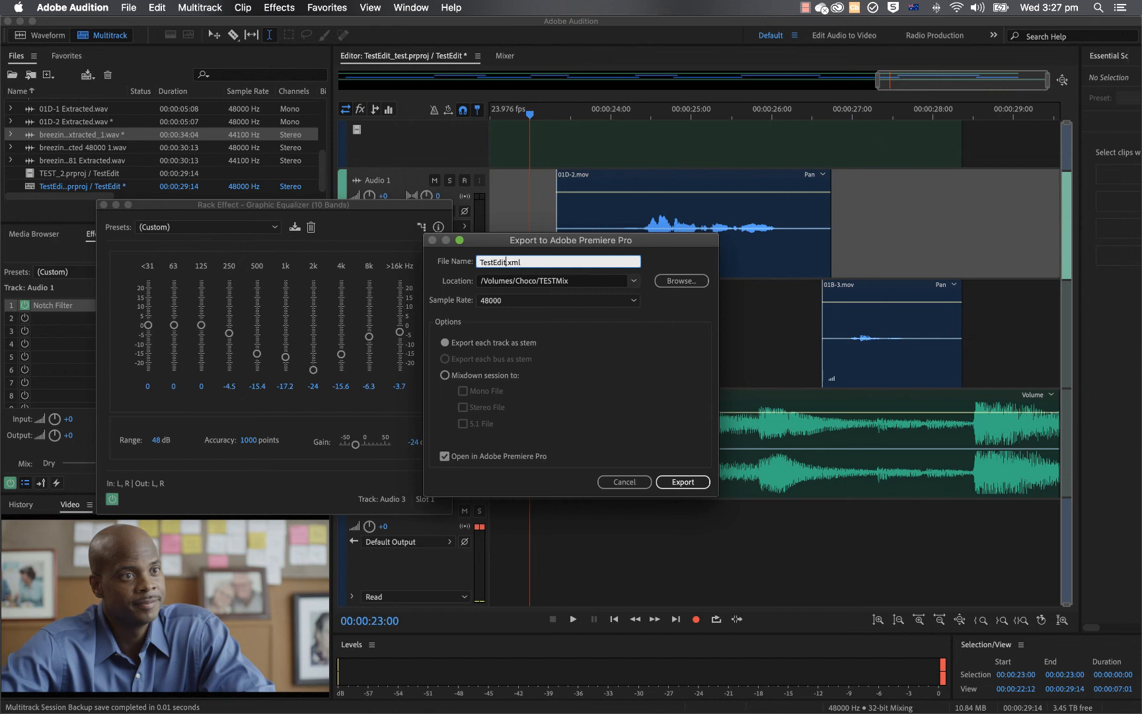
type("3")
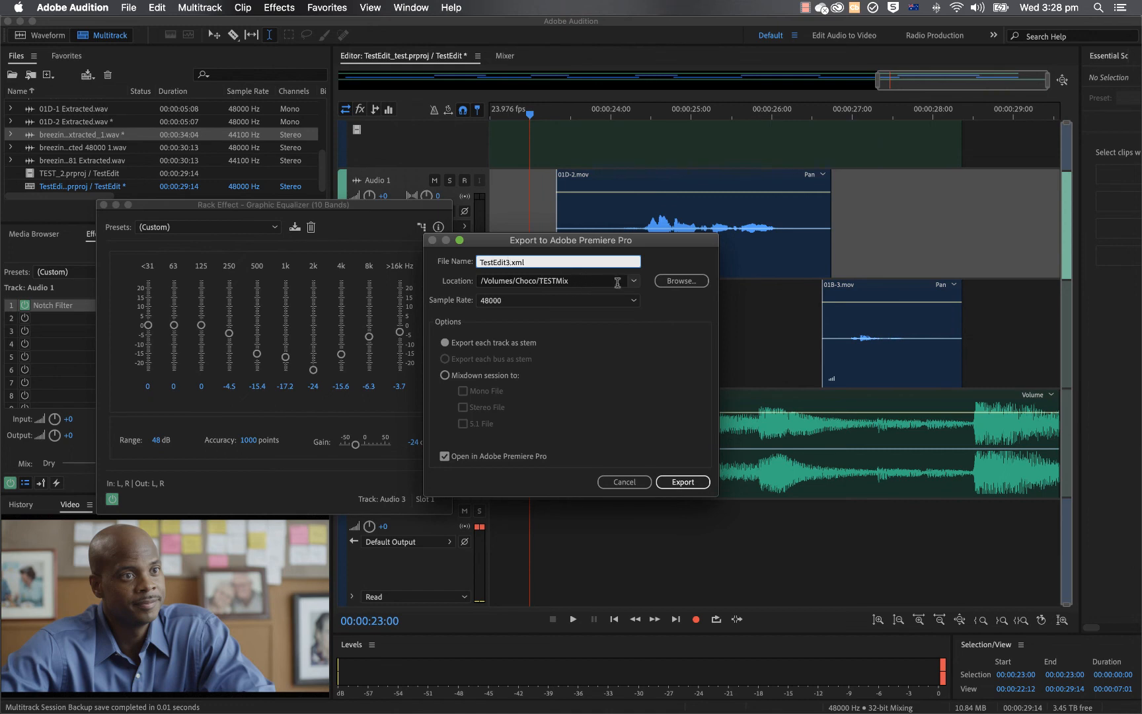
Step: Export each track as a stem at a 48000 sample rate, opening in Premiere Pro and overwriting the existing TestEdit3.xml
left_click(547, 305)
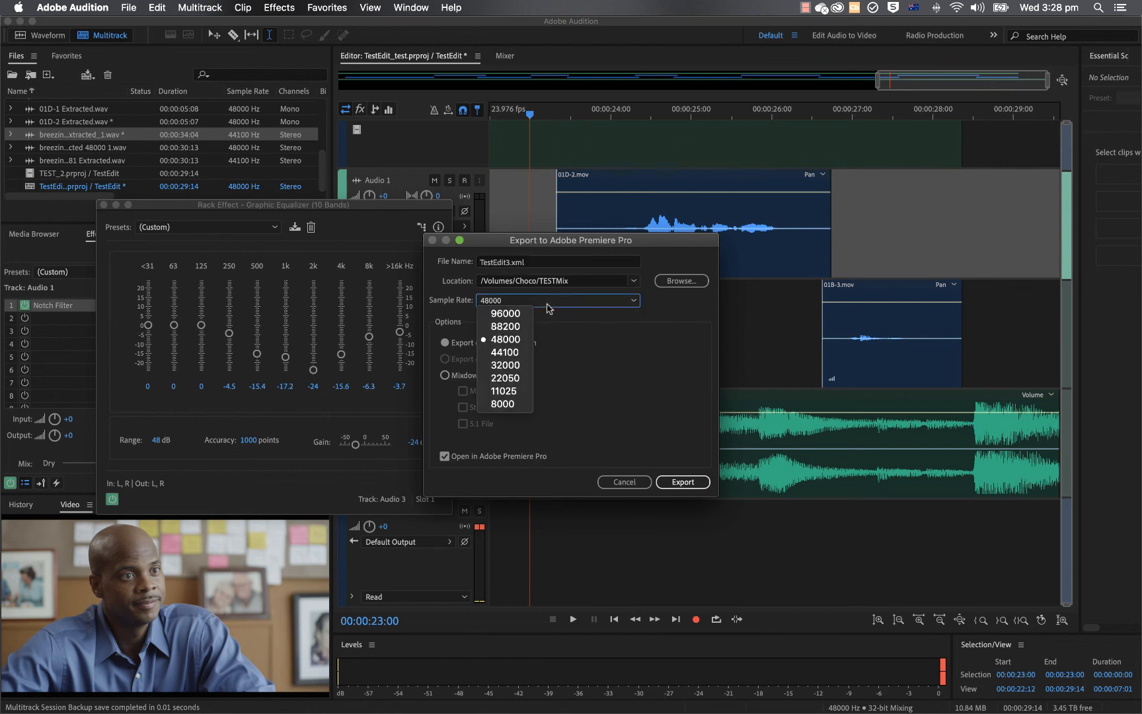
left_click(547, 306)
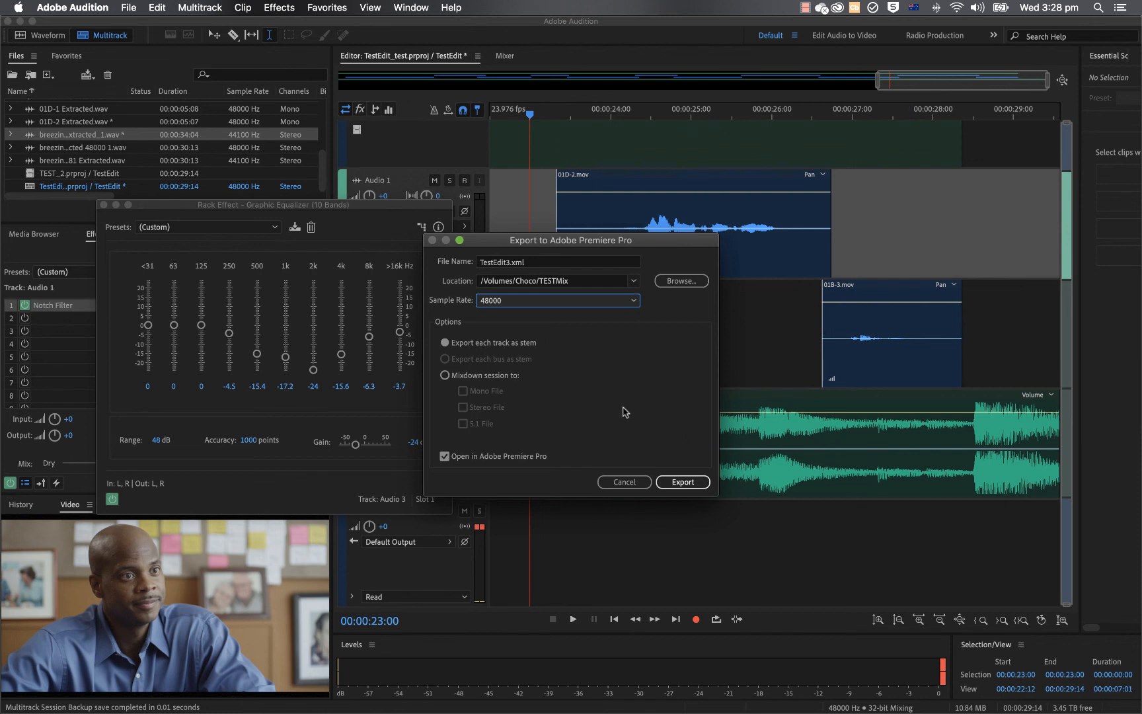
left_click(688, 481)
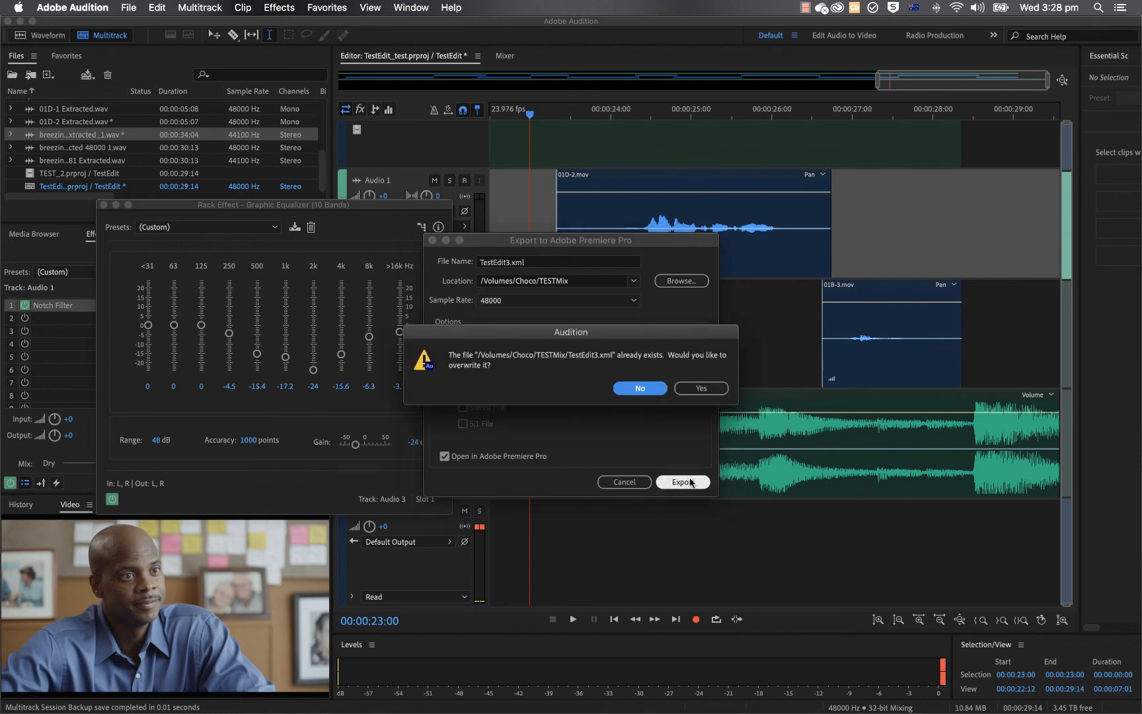
left_click(715, 387)
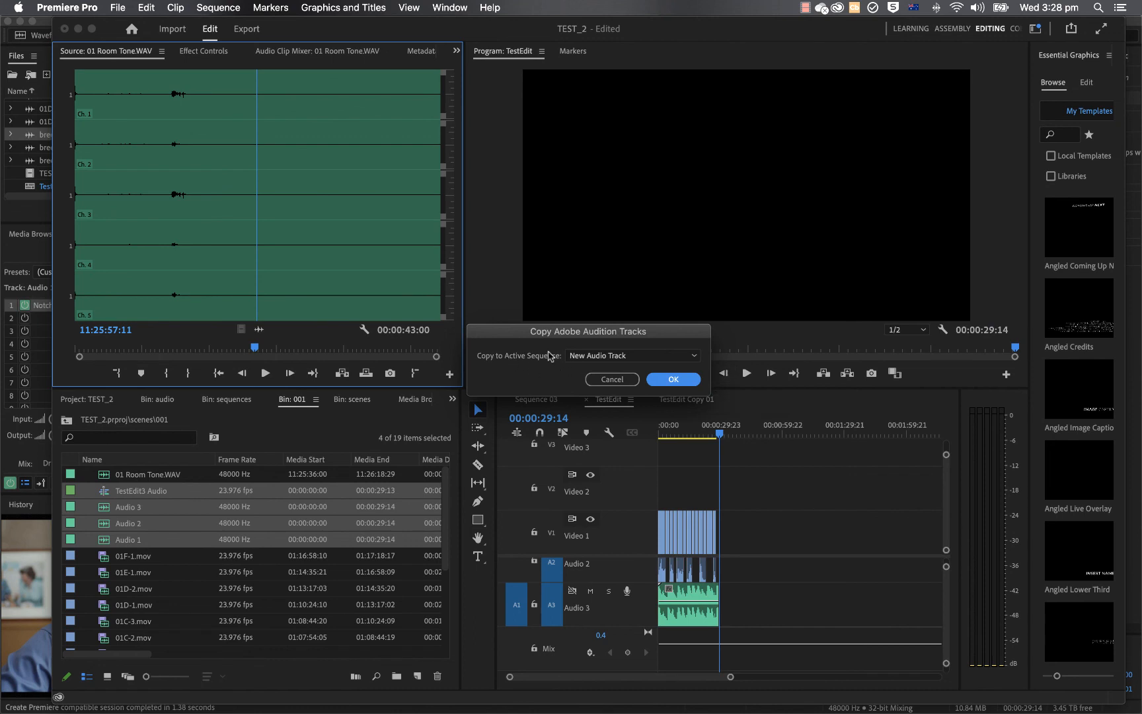
Step: Copy the exported Audition tracks into the active TestEdit sequence, using the New Audio Track option
left_click(597, 357)
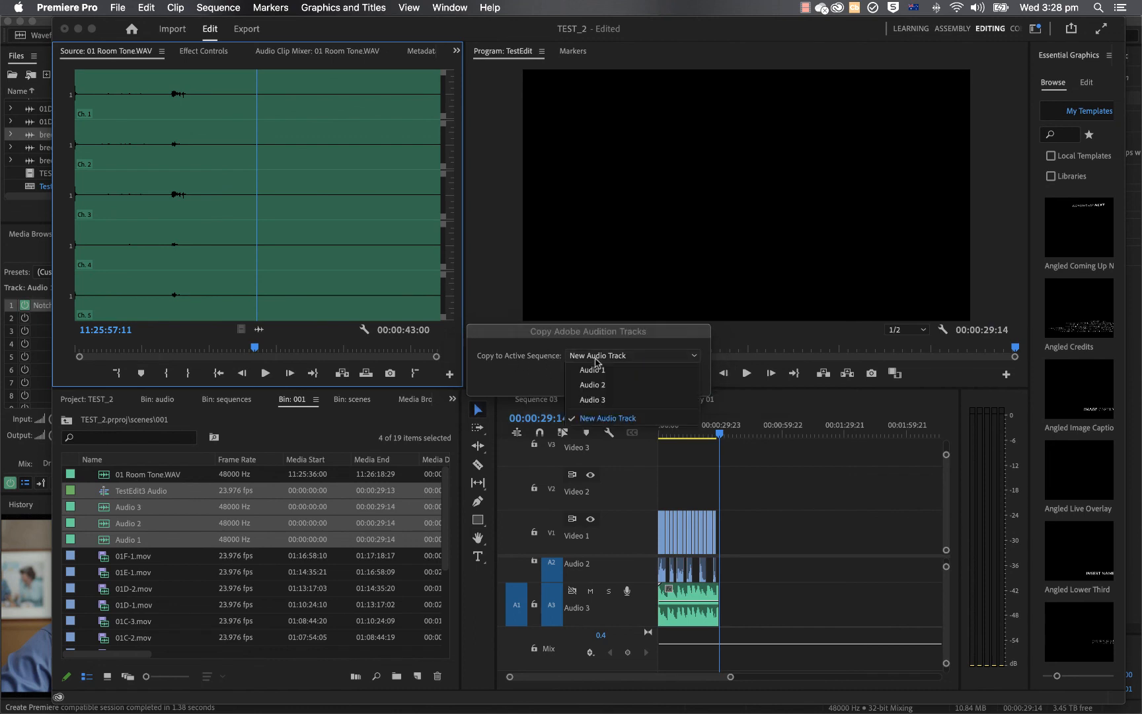
left_click(612, 417)
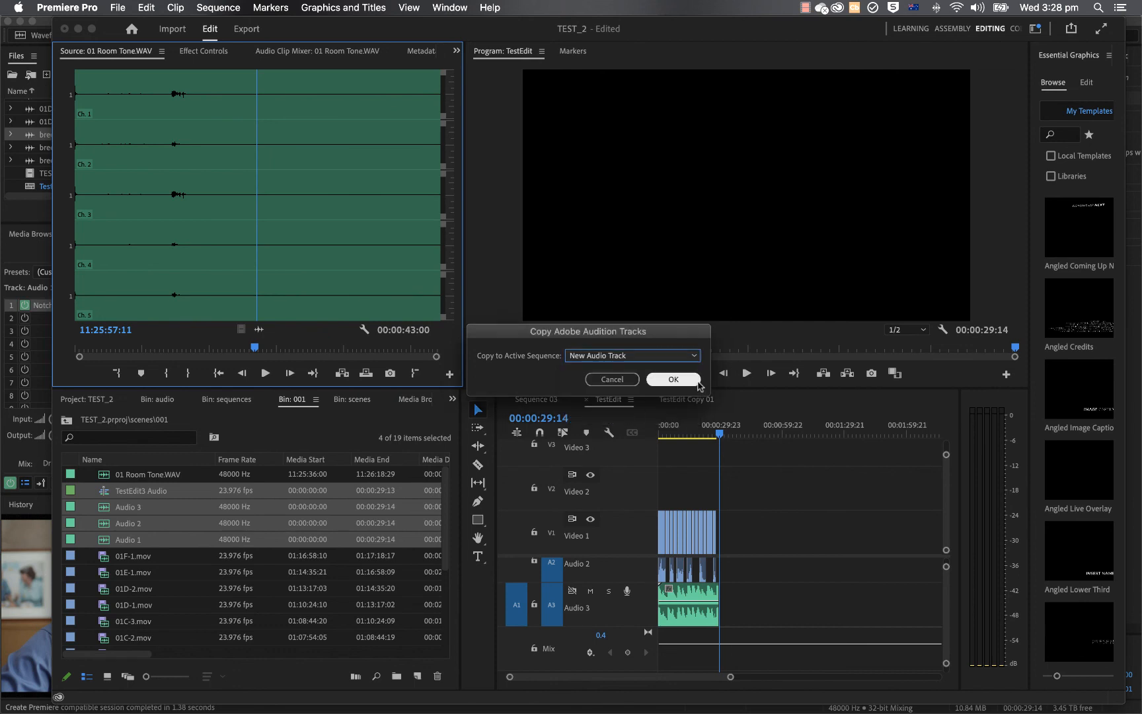
left_click(695, 381)
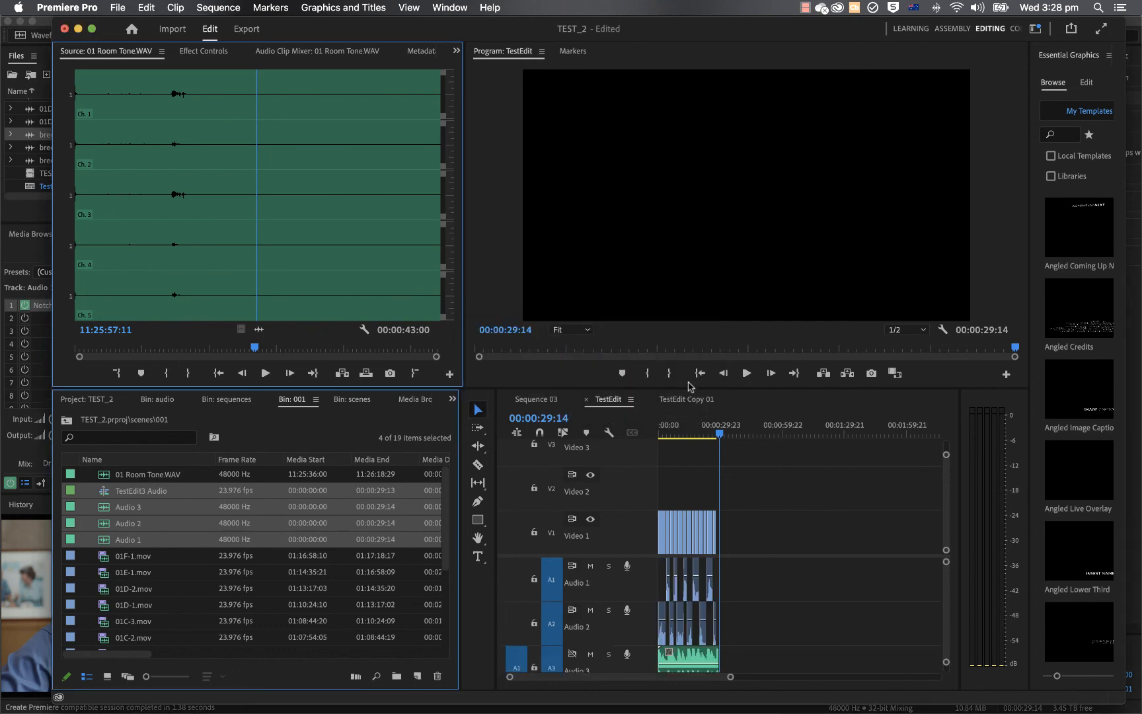
Step: Look over the imported audio tracks in the TestEdit sequence, and enlarge the timeline area to show more tracks
scroll(785, 594, "down", 3)
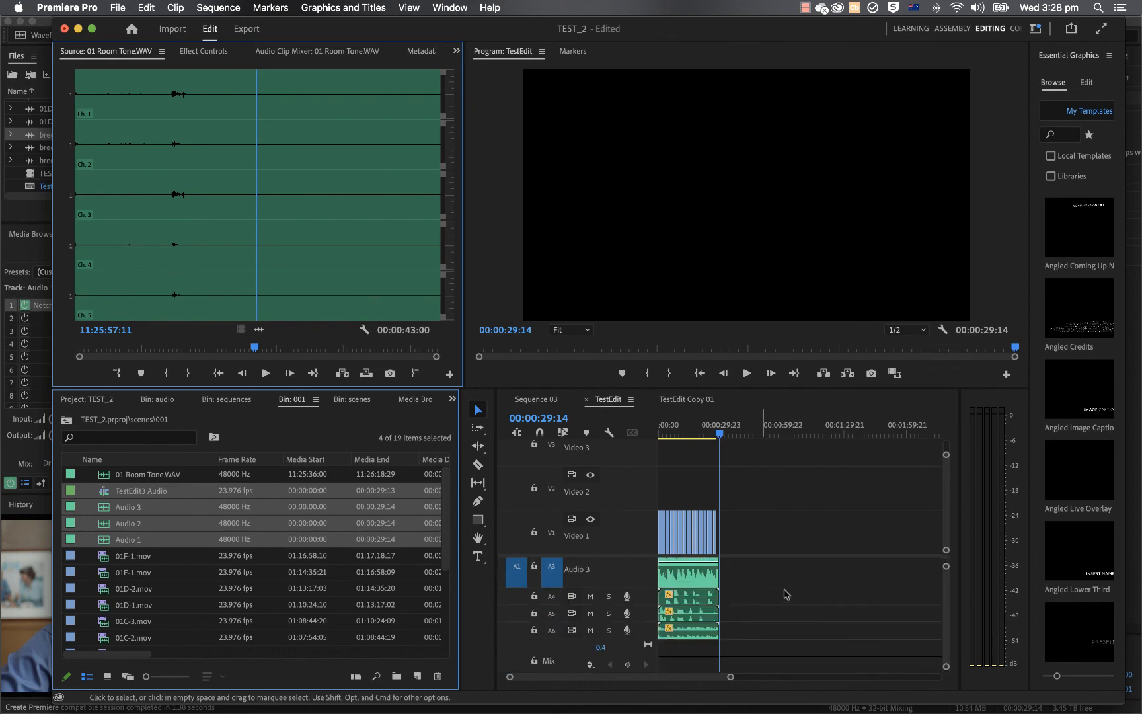
scroll(785, 593, "down", 1)
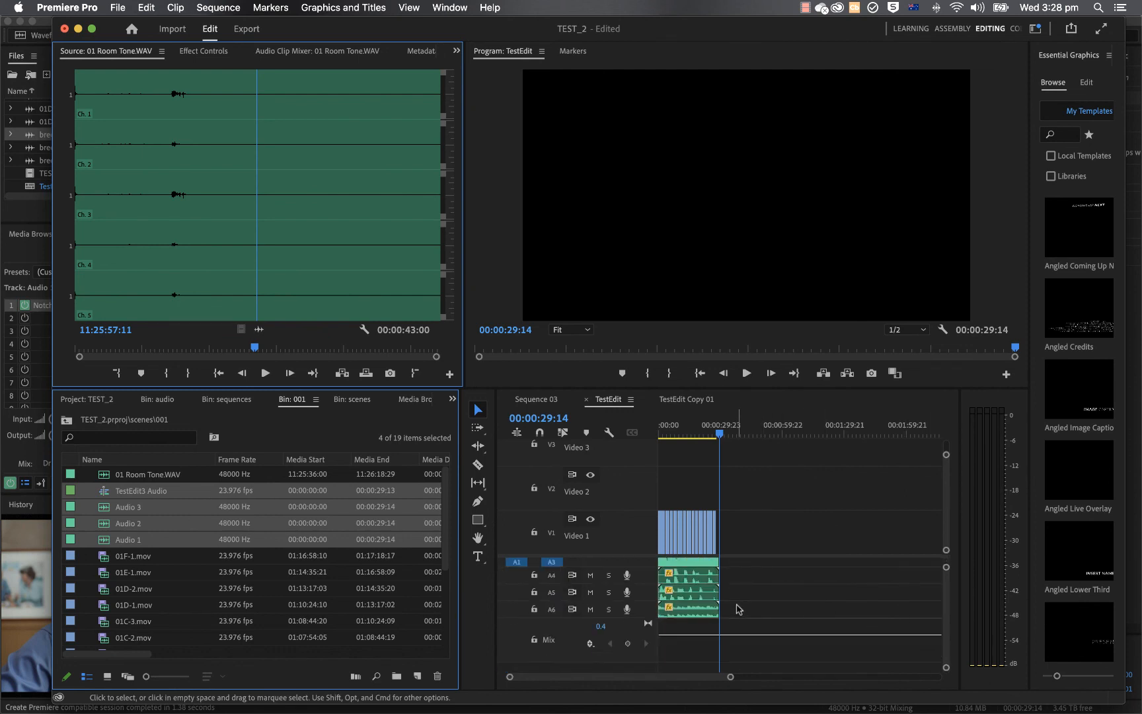
scroll(739, 609, "up", 4)
scroll(737, 604, "up", 2)
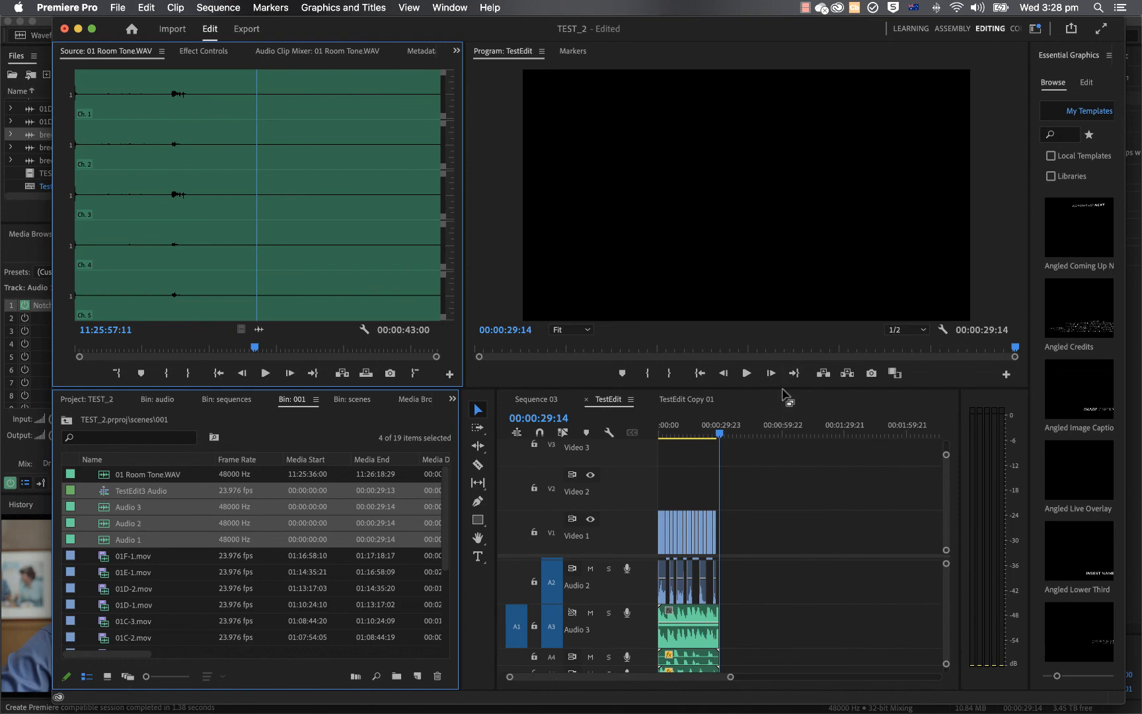
left_click_drag(782, 388, 749, 275)
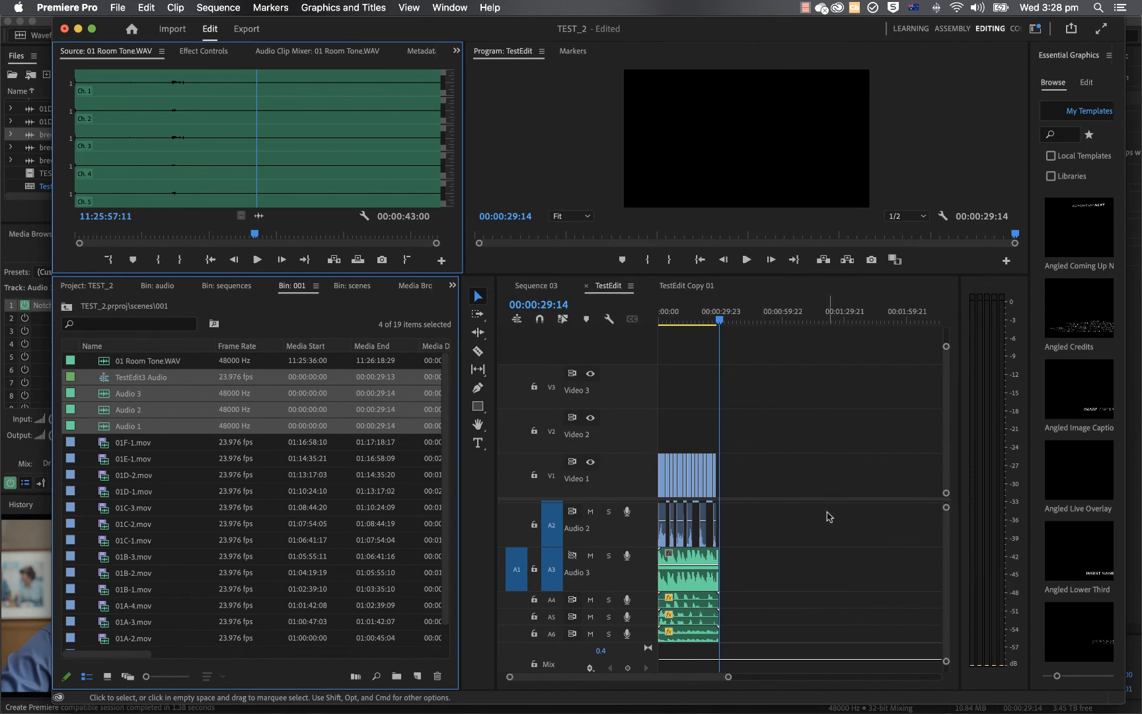
Step: Mute the original Audio 1, Audio 2 and Audio 3 tracks in the TestEdit sequence
left_click(826, 506)
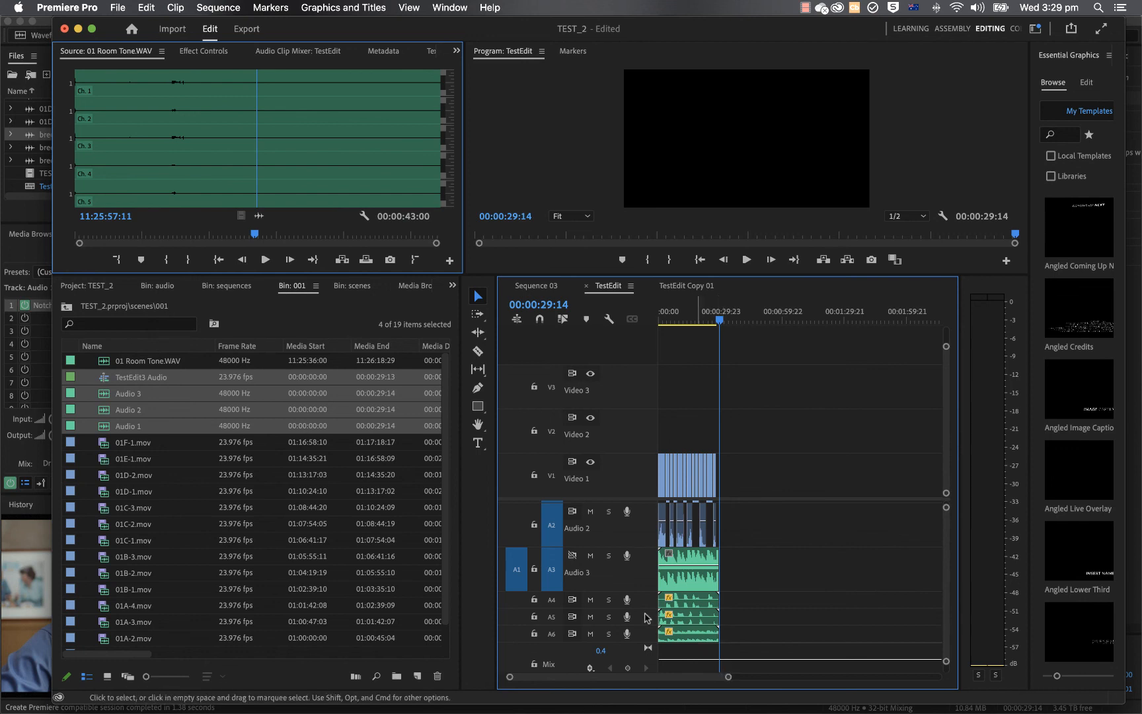
left_click(590, 511)
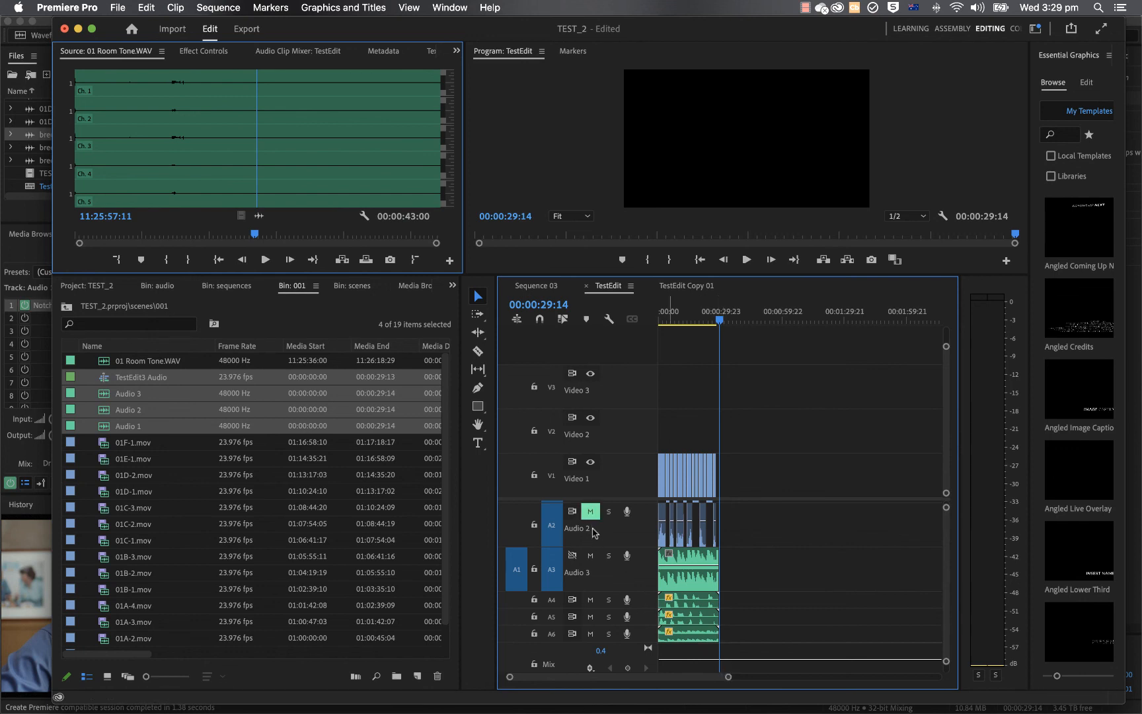
left_click(590, 555)
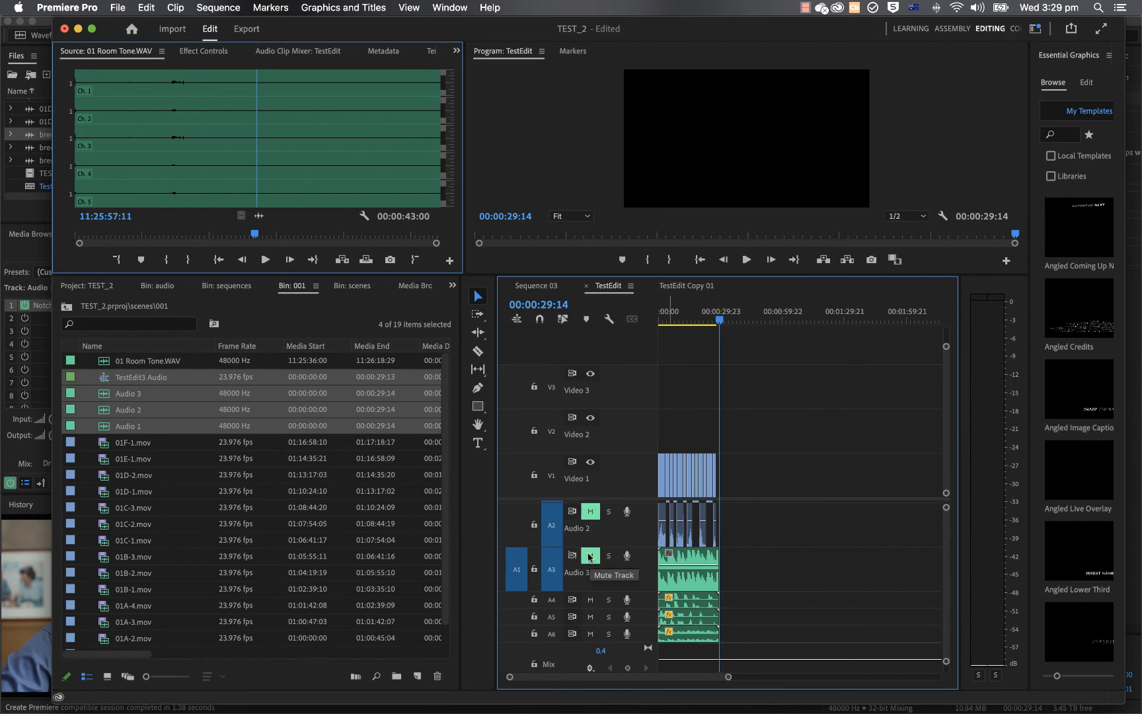
scroll(632, 520, "up", 2)
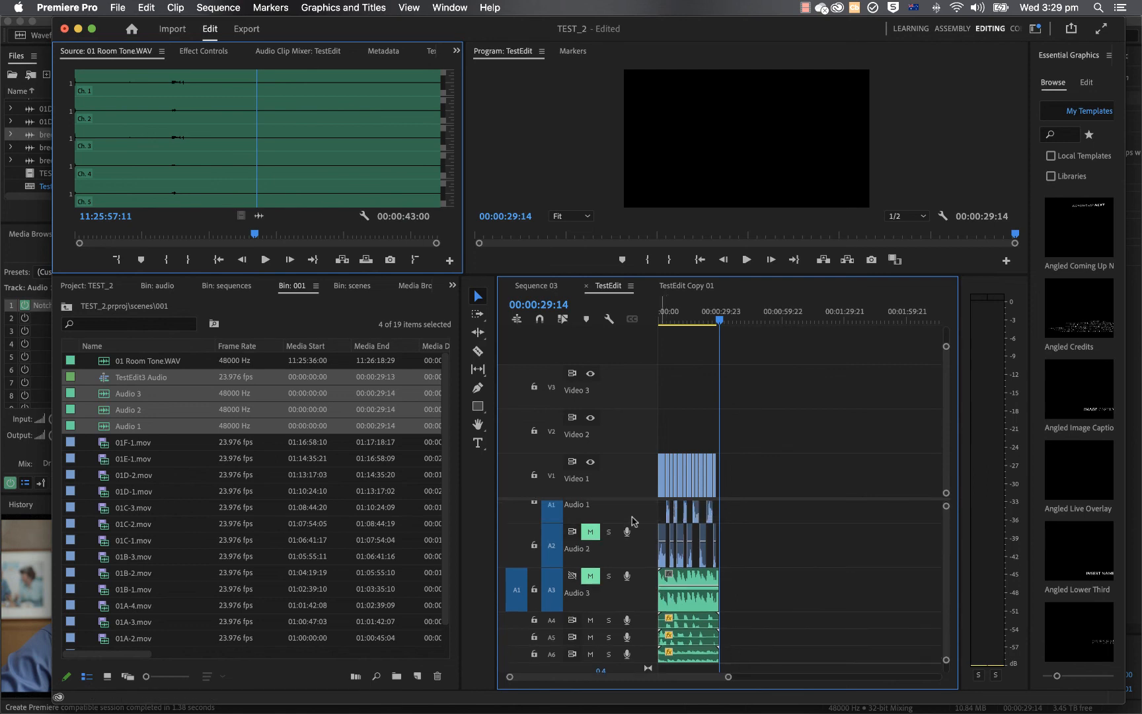
scroll(632, 520, "up", 2)
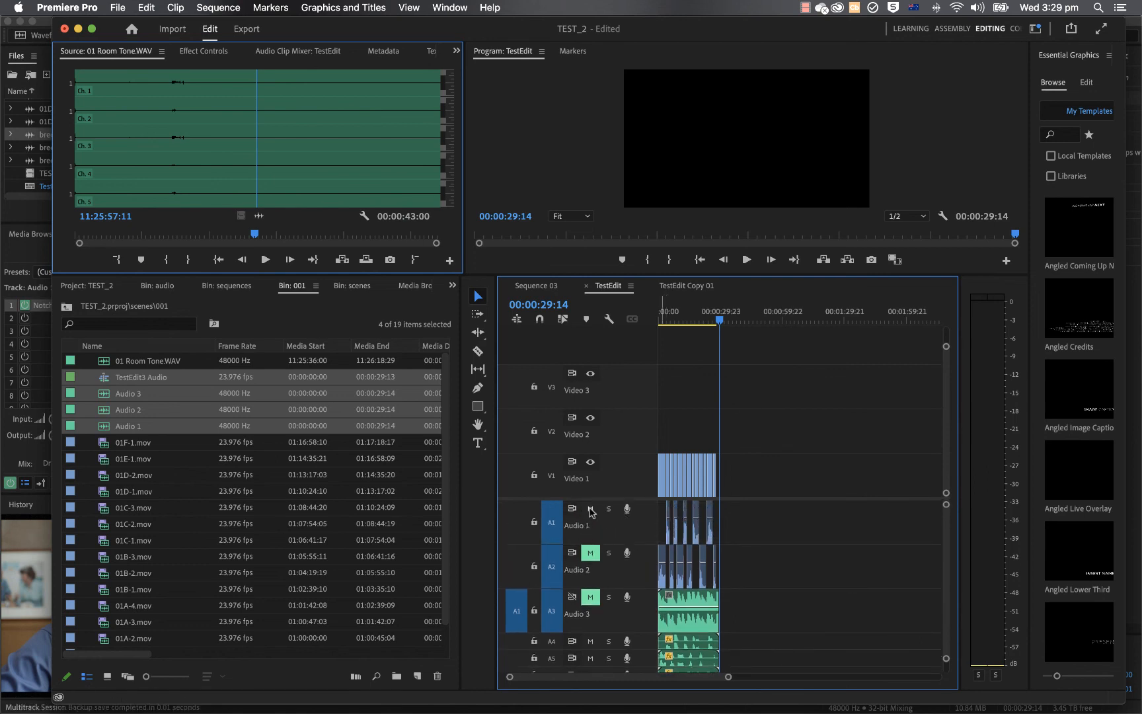
left_click(590, 510)
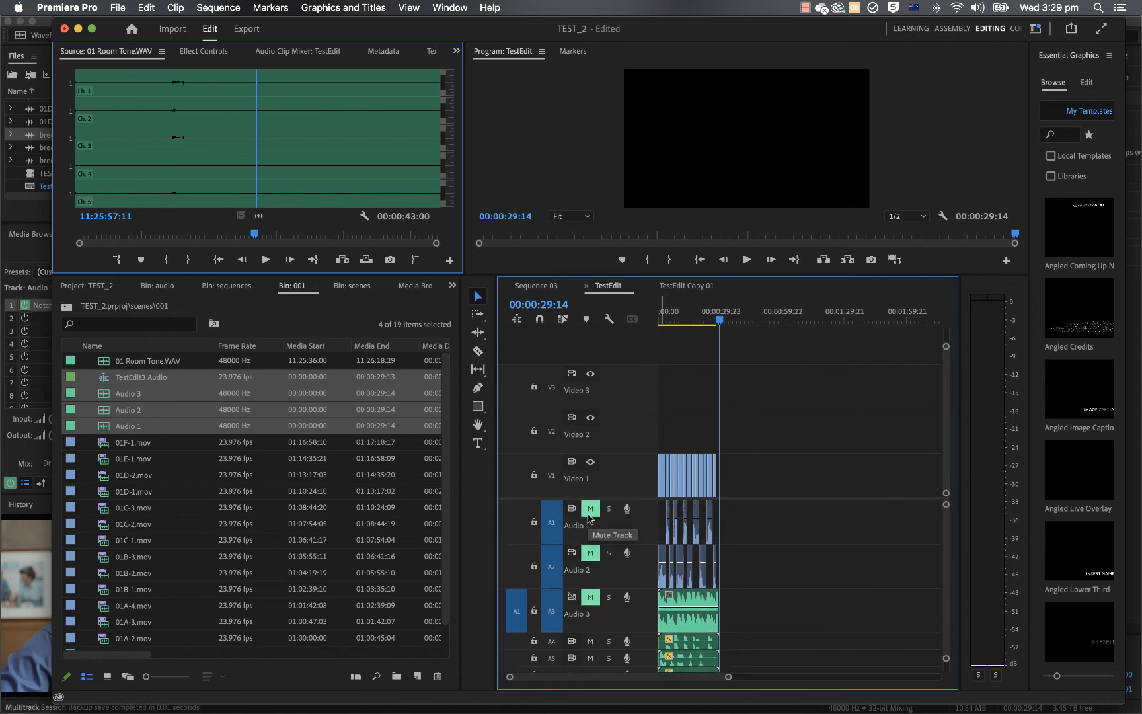
Step: Lock the muted original tracks Audio 1, Audio 2 and Audio 3
left_click(535, 523)
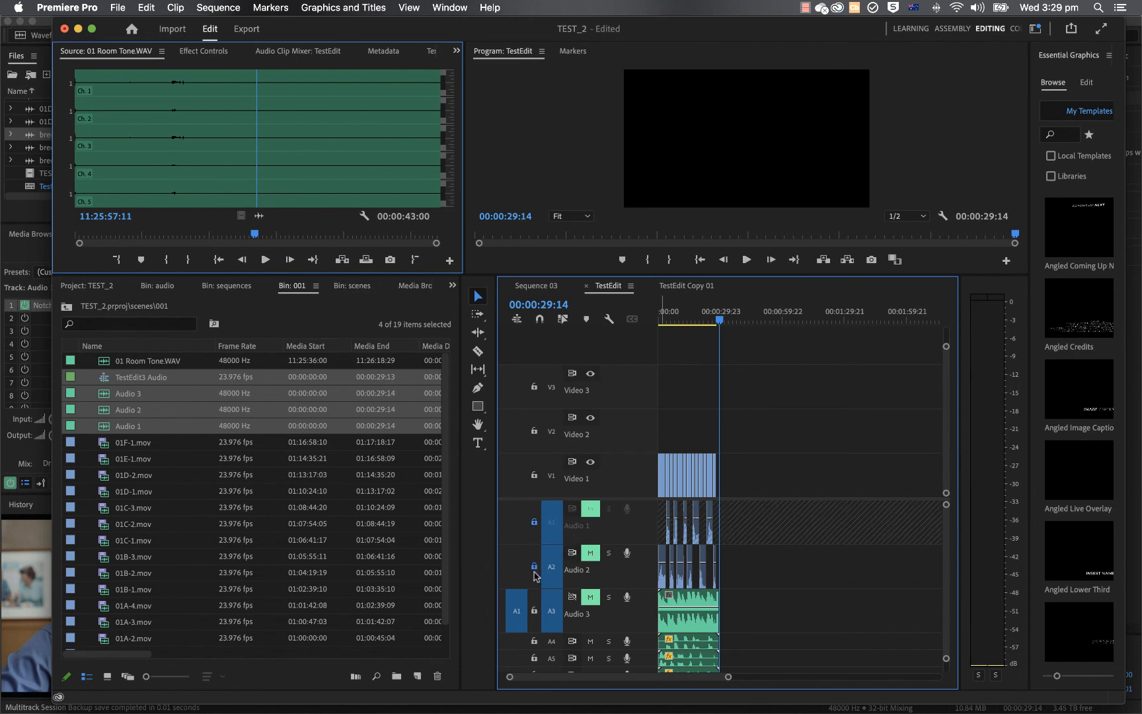
left_click(534, 567)
left_click(534, 610)
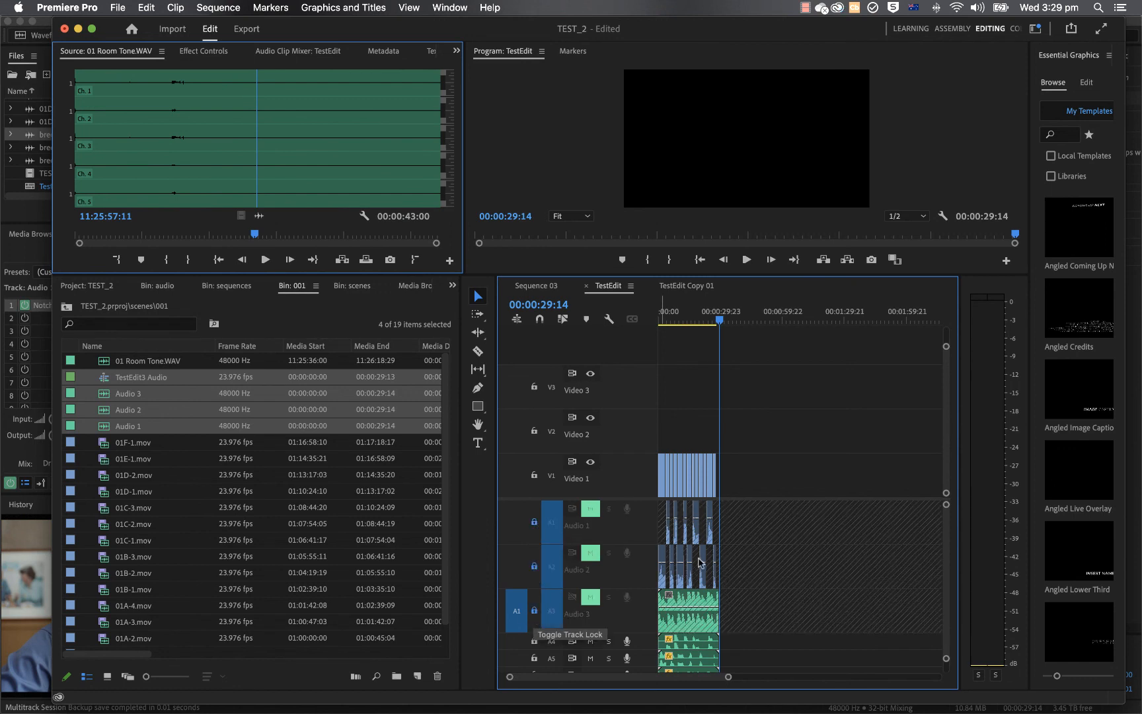
Step: Play the TestEdit sequence from its start to hear the imported Audition tracks, and review the original and imported audio tracks
scroll(813, 522, "down", 3)
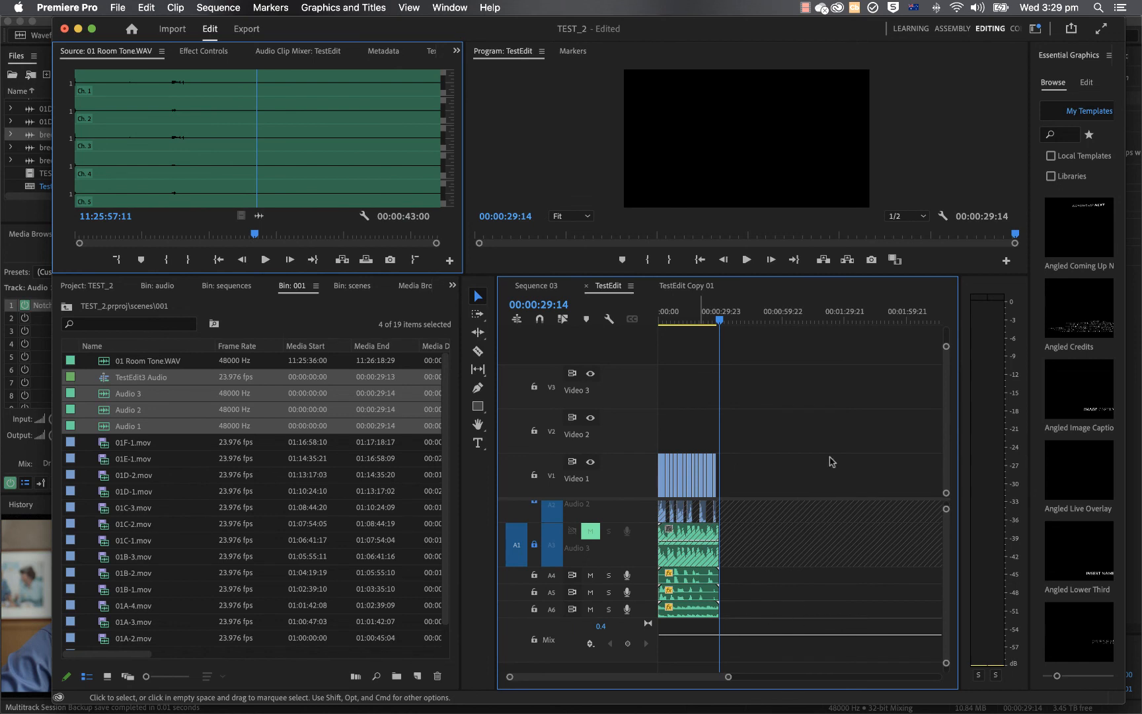
left_click_drag(719, 321, 649, 321)
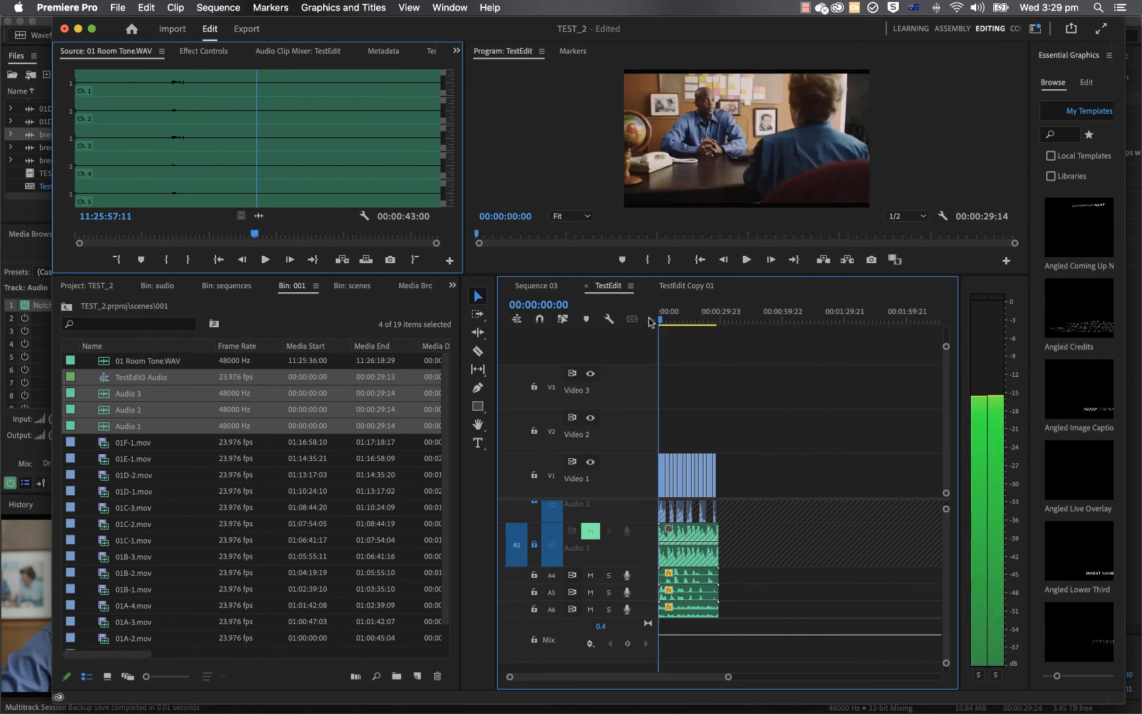
key("space")
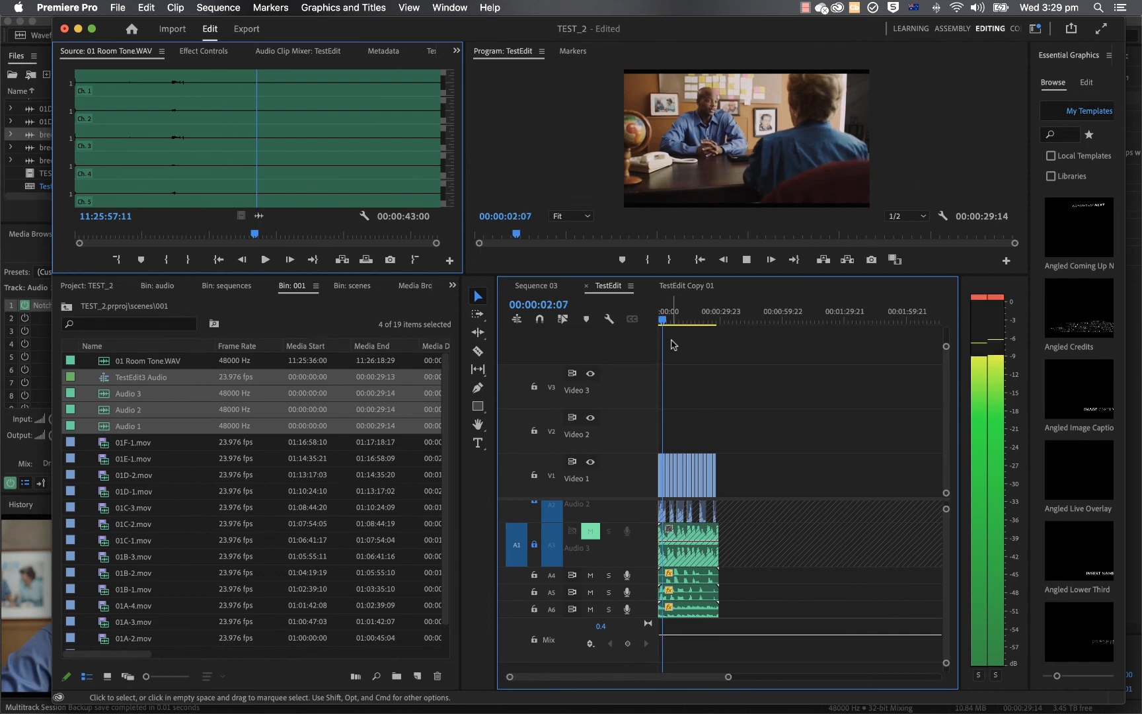
key("space")
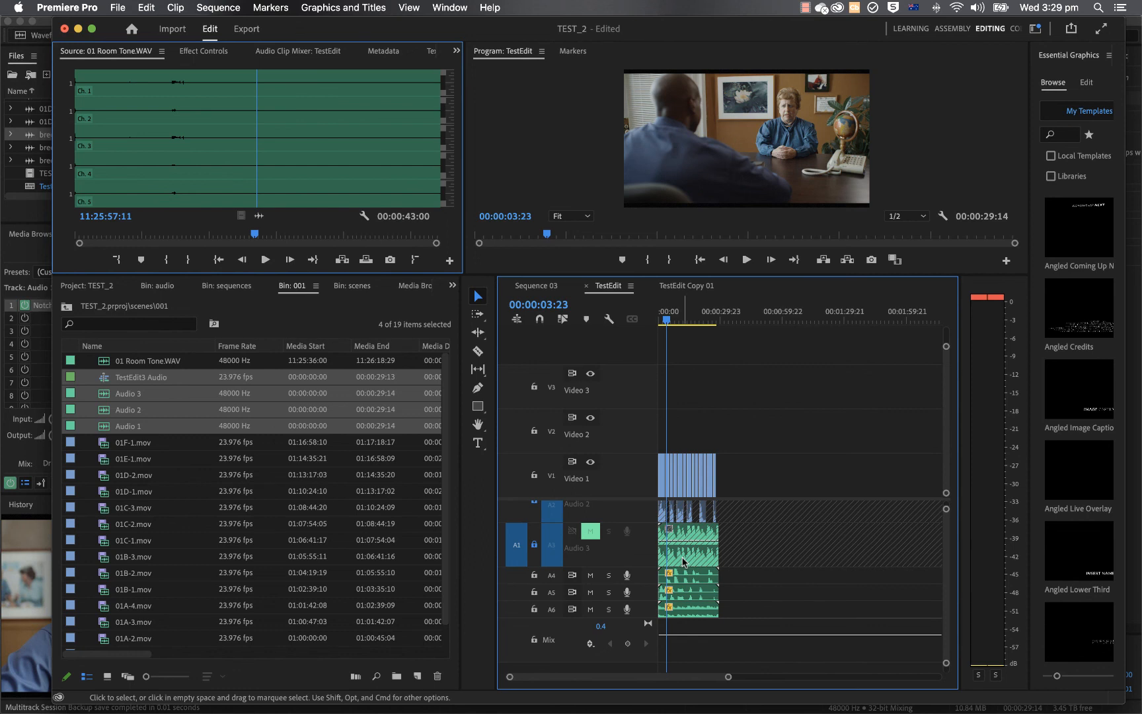
scroll(701, 555, "up", 4)
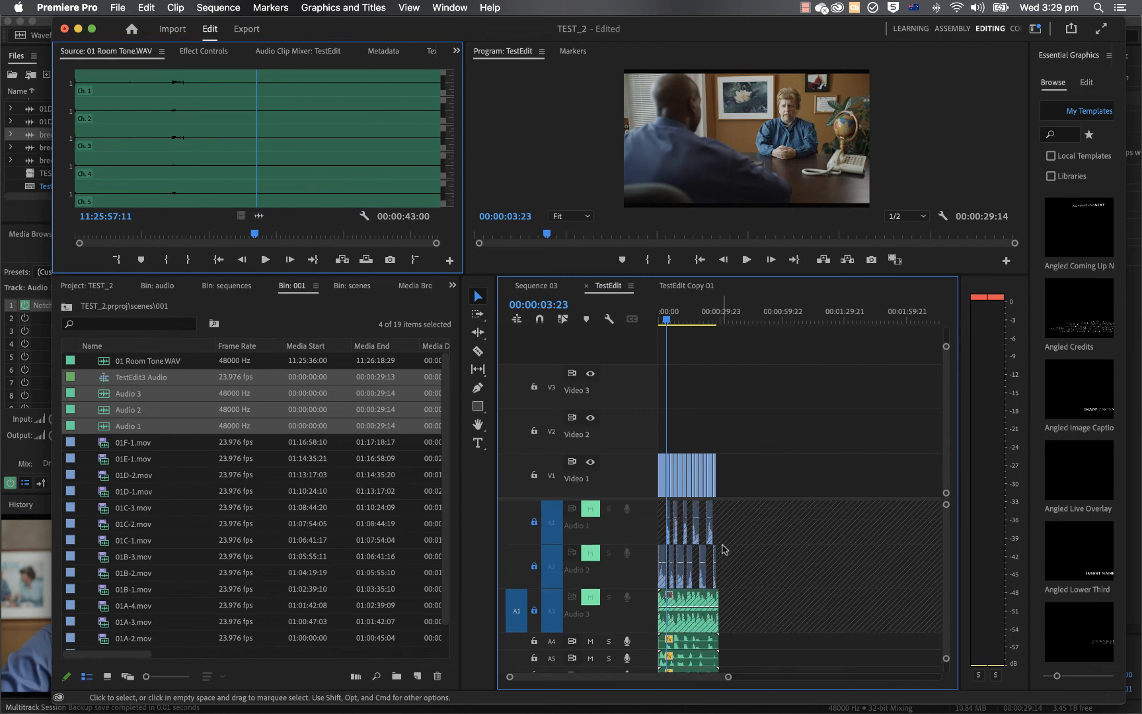
scroll(724, 549, "down", 4)
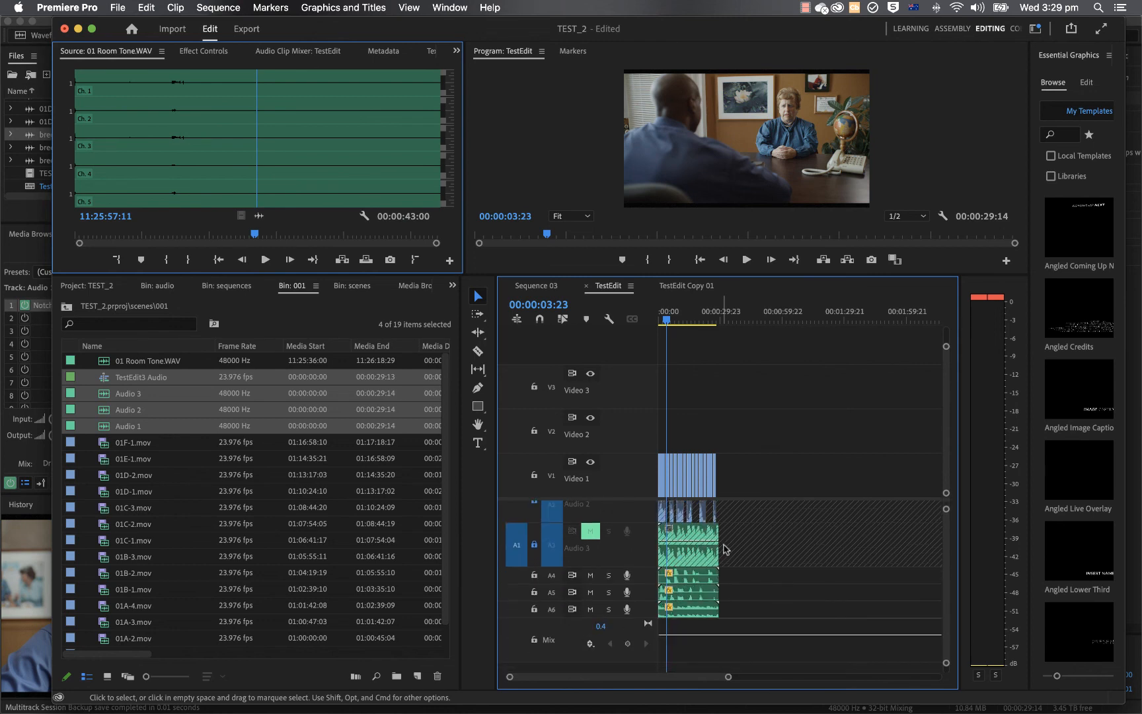
scroll(724, 548, "up", 4)
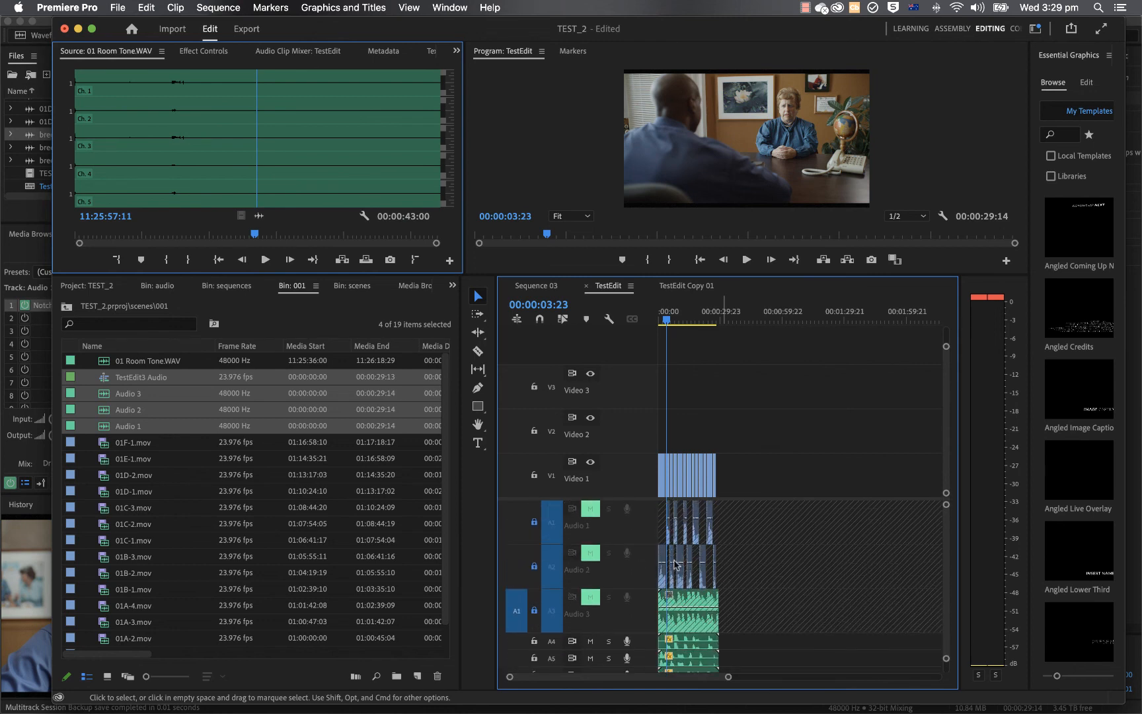